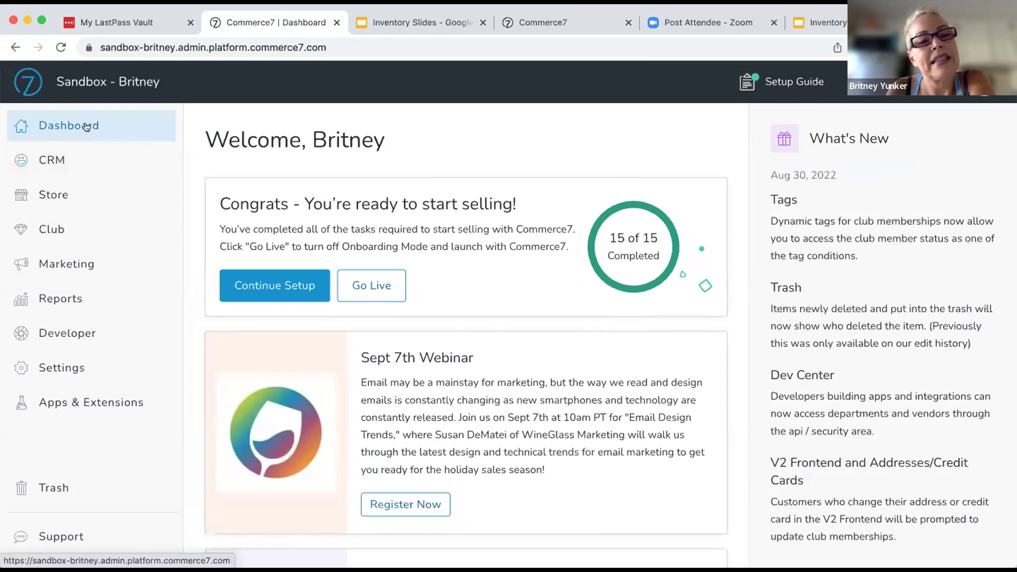
# Go to the store's allocations, list all of them and start adding a new allocation
pyautogui.click(66, 196)
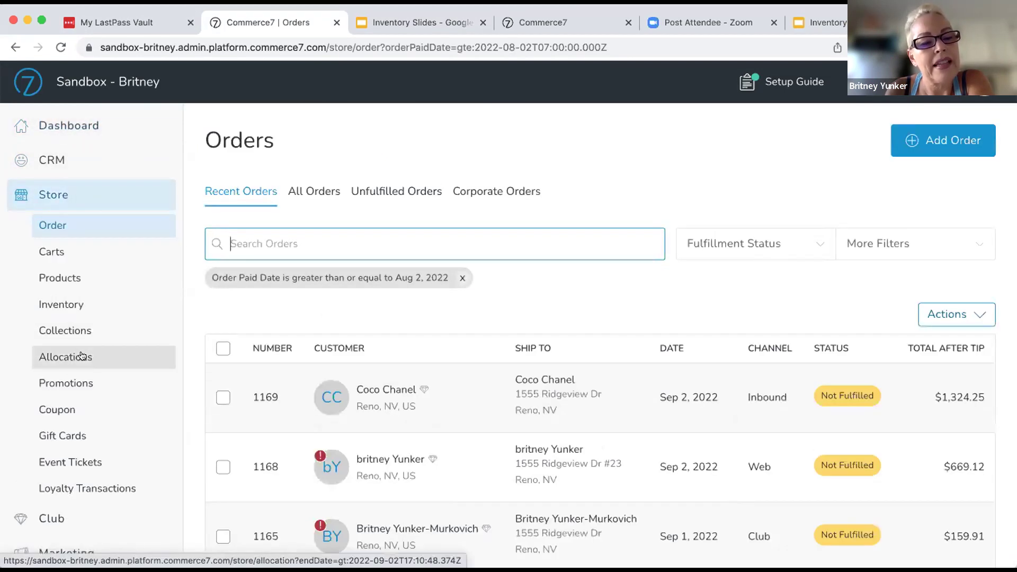
pyautogui.click(69, 357)
pyautogui.click(381, 228)
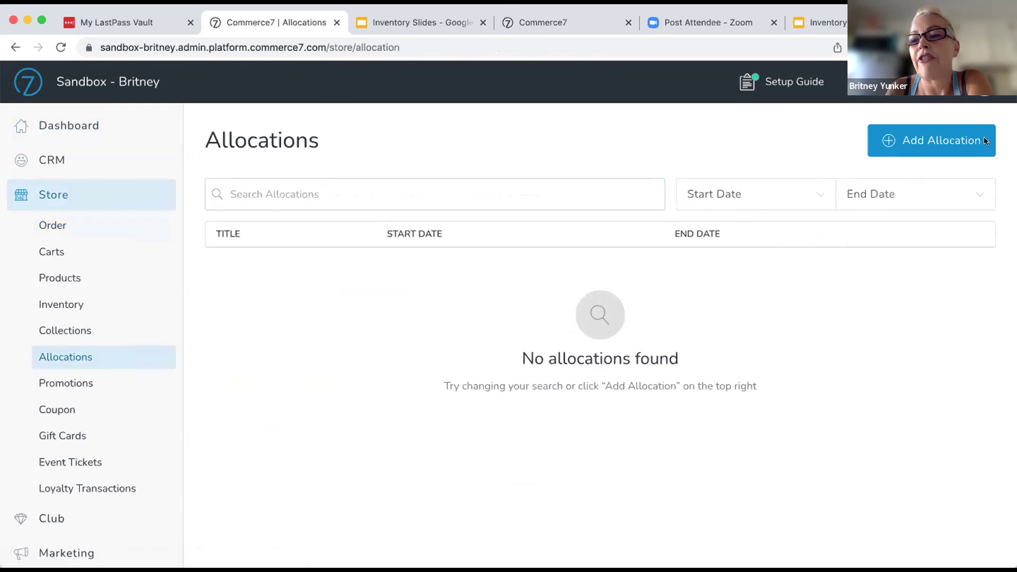
pyautogui.click(946, 135)
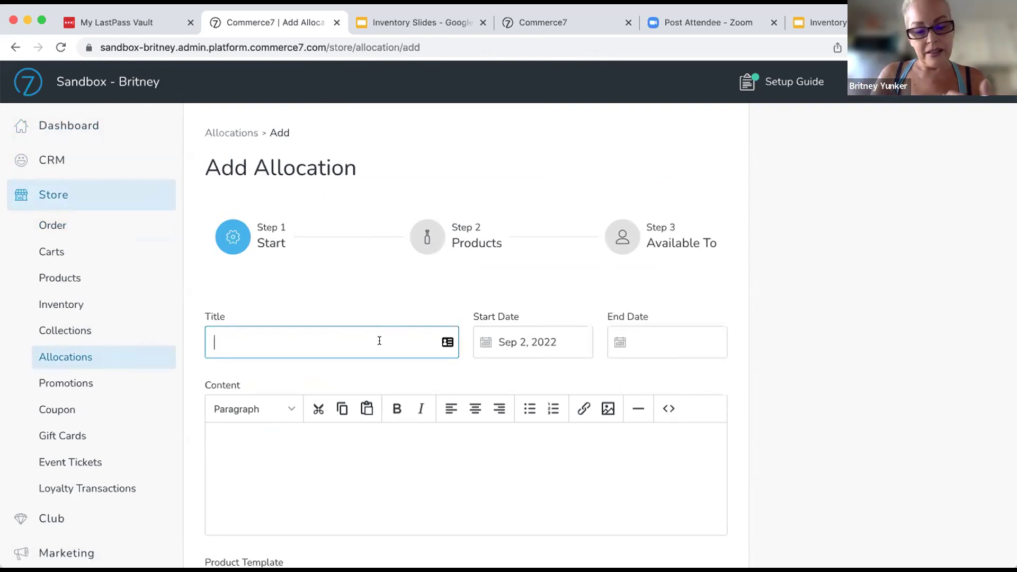
# Fill in the allocation's details with title Fall 2022, end date Sep 16, 2022 and content "Welcome to your Allocation!"
pyautogui.write('Fall 2022')
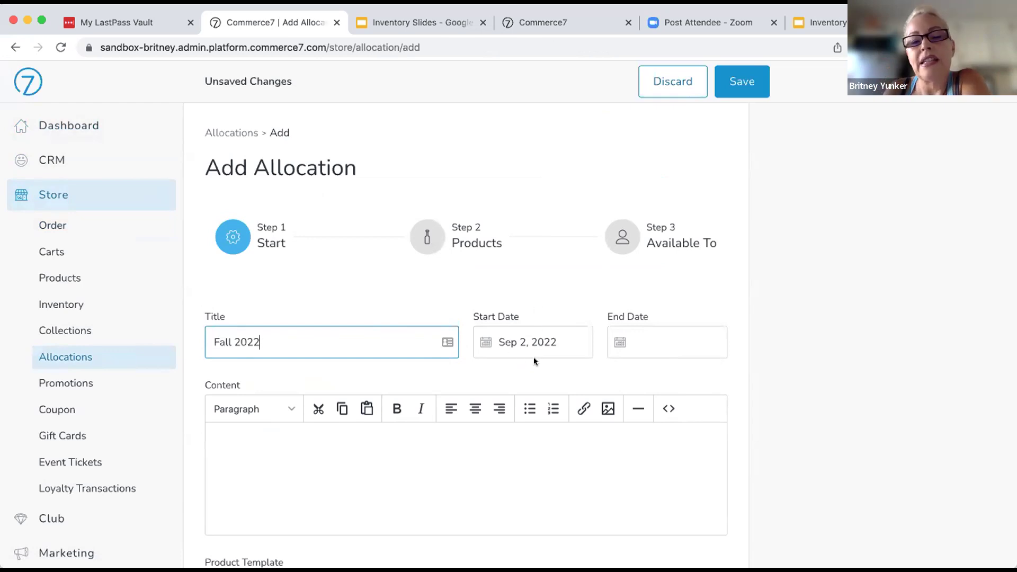
pyautogui.click(657, 339)
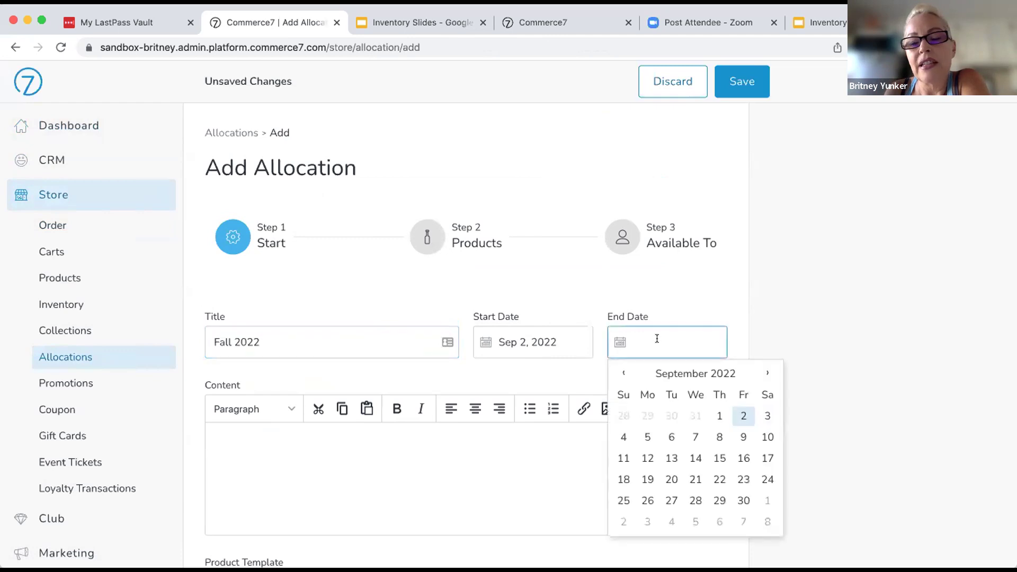
pyautogui.click(744, 457)
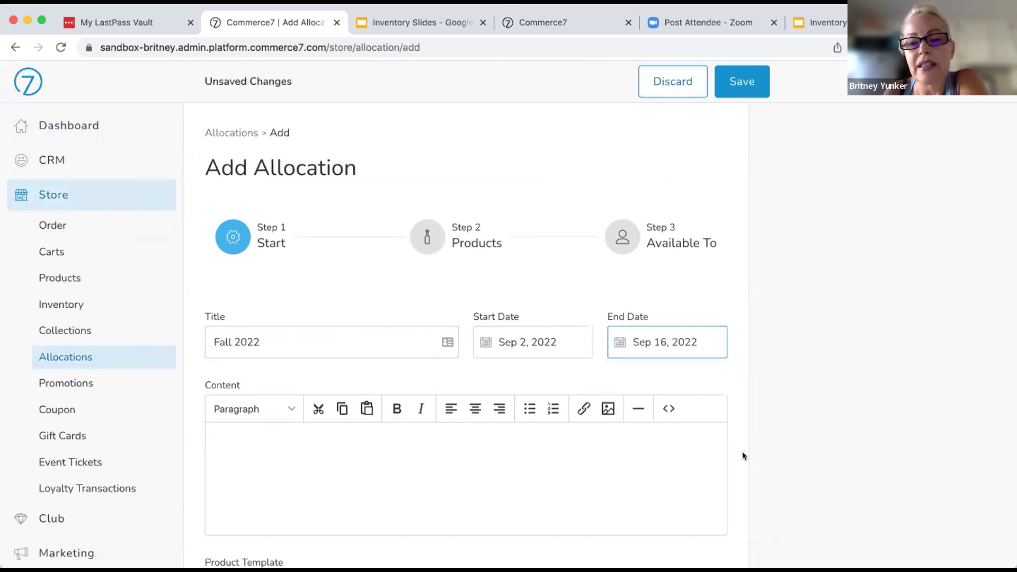
pyautogui.click(573, 441)
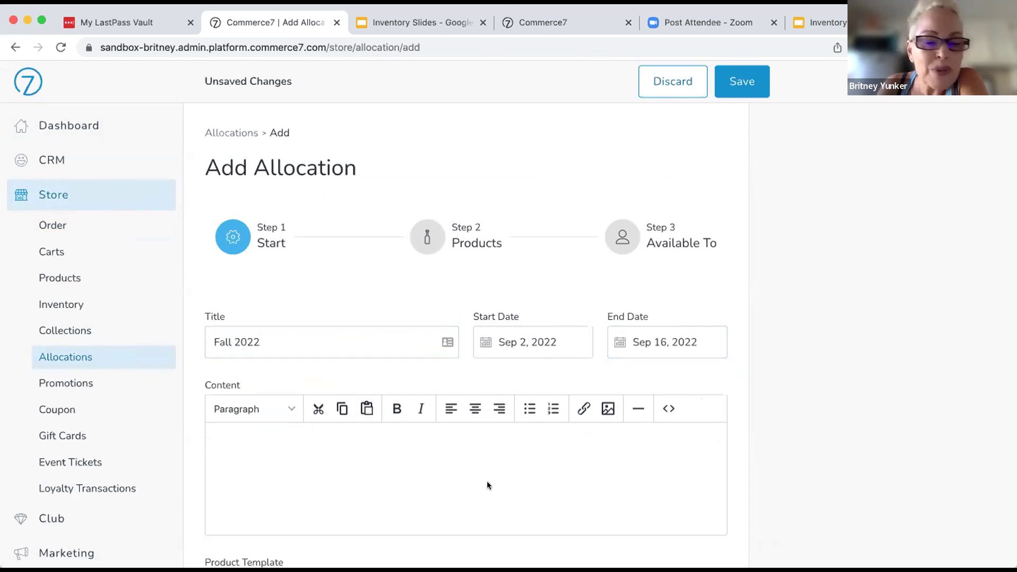
pyautogui.write('Welcome to your Allocation!')
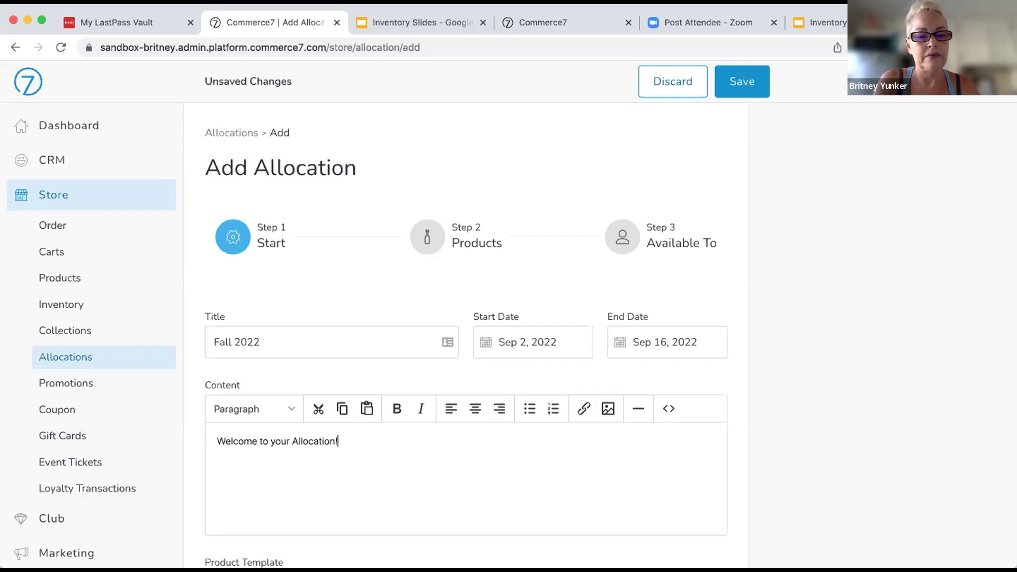
# Set the allocation's wish type to Commitment to purchase more
pyautogui.scroll(-4, 524, 415)
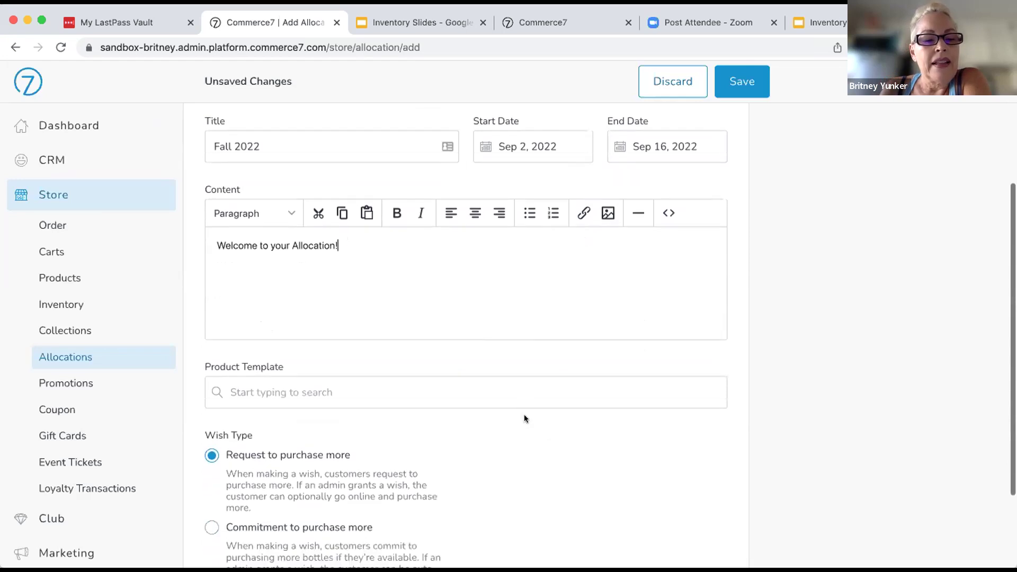
pyautogui.scroll(-1, 524, 416)
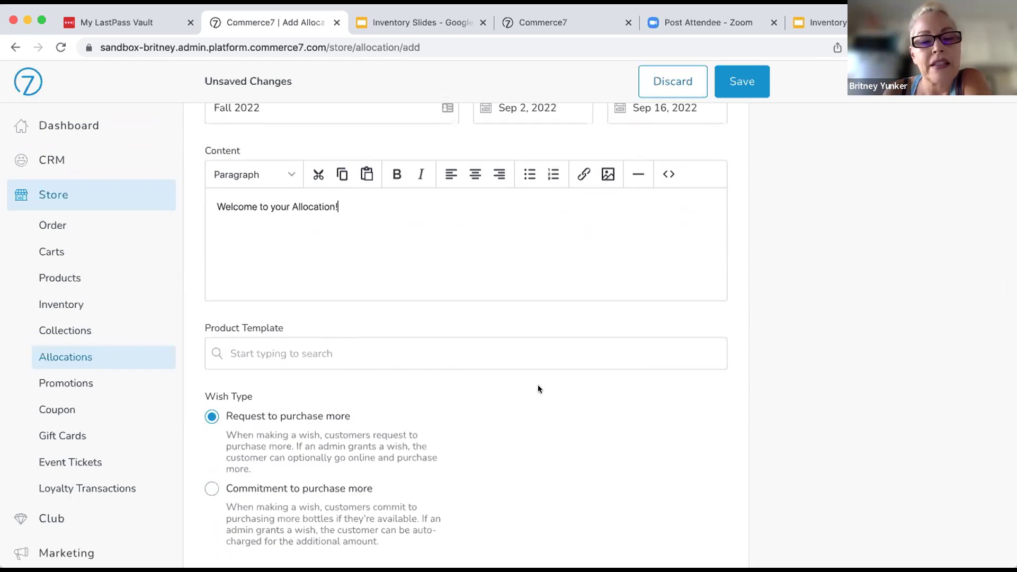
pyautogui.scroll(-2, 539, 389)
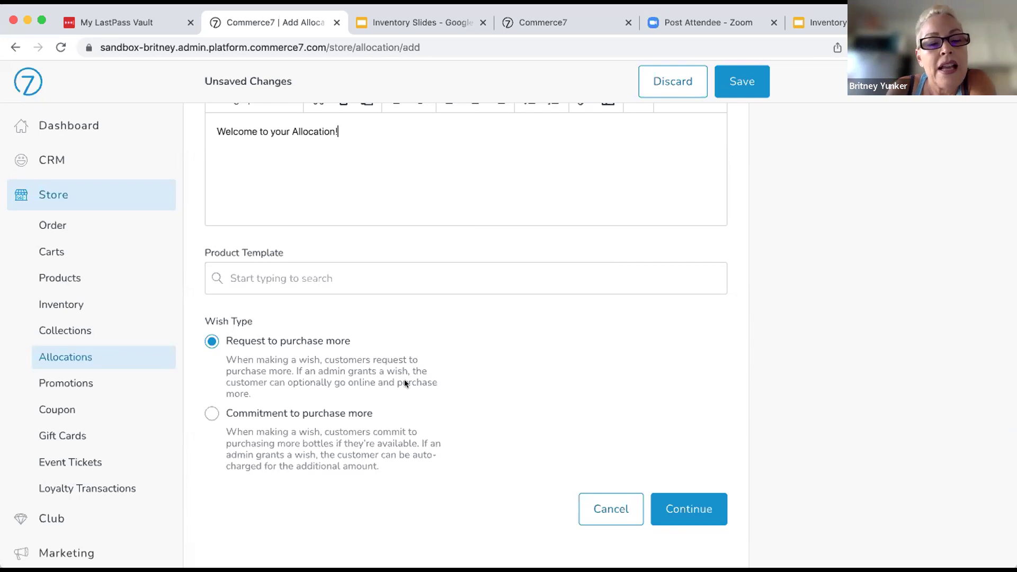
pyautogui.click(211, 413)
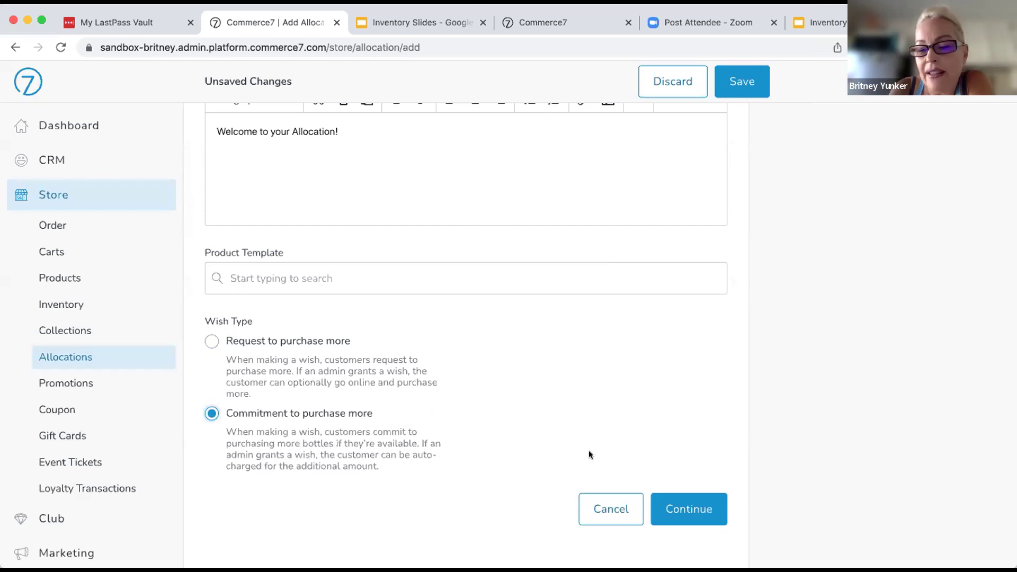
# Proceed to the products stage and add 2019 Brit's Cabernet Sauvignon with a minimum of 0 and a maximum of 12
pyautogui.click(677, 505)
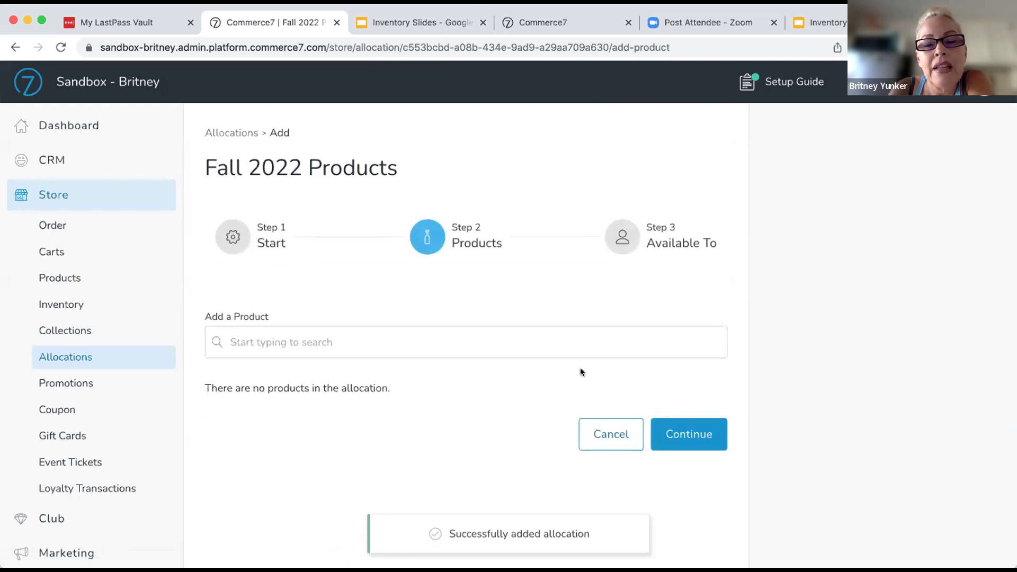
pyautogui.click(545, 339)
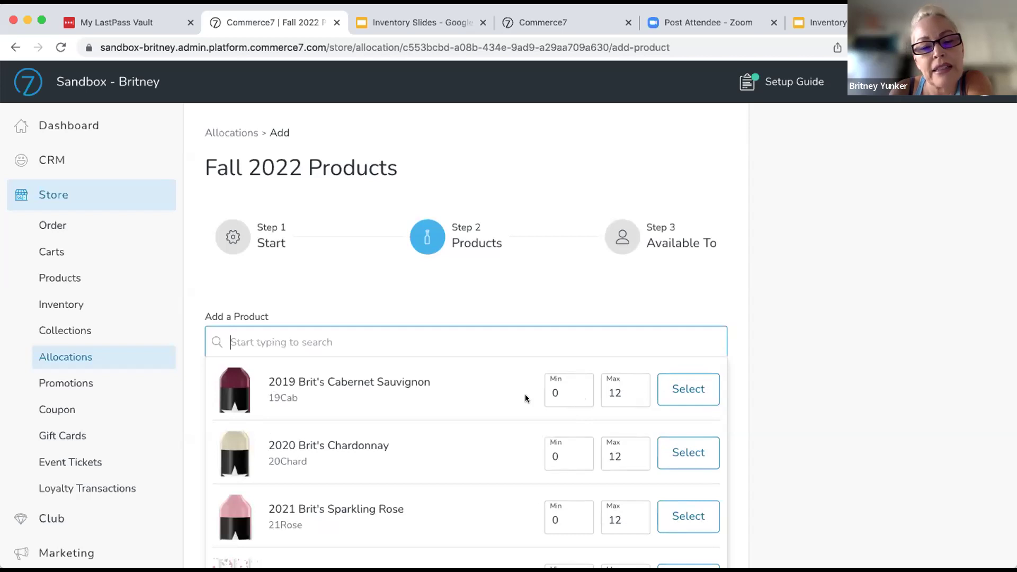
pyautogui.click(690, 389)
# Add 2021 Brit's Sparkling Rose to the allocation with a minimum of 0 and a maximum of 0
pyautogui.click(638, 343)
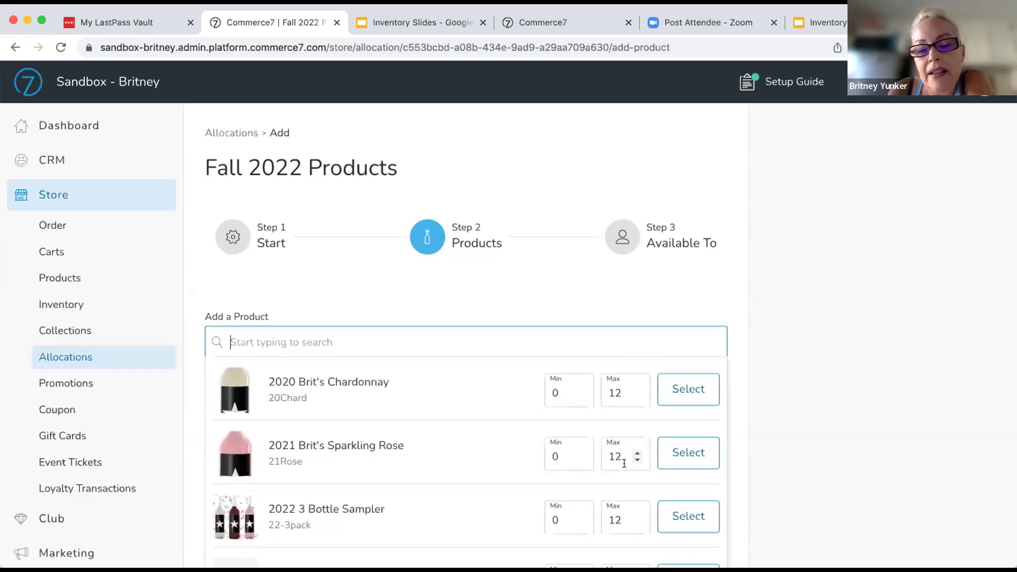
pyautogui.moveTo(619, 451); pyautogui.dragTo(603, 450)
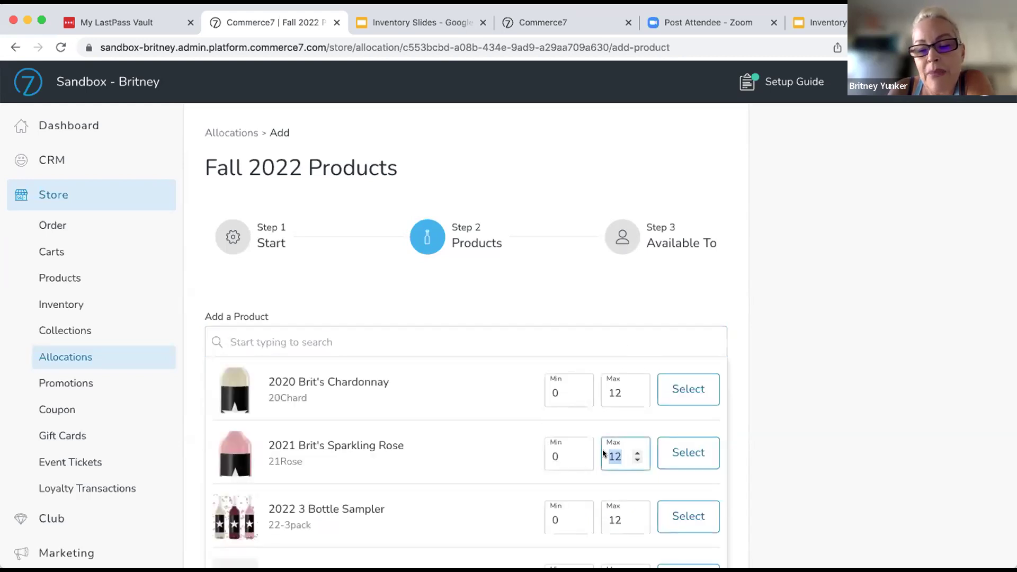
pyautogui.write('0')
pyautogui.click(574, 426)
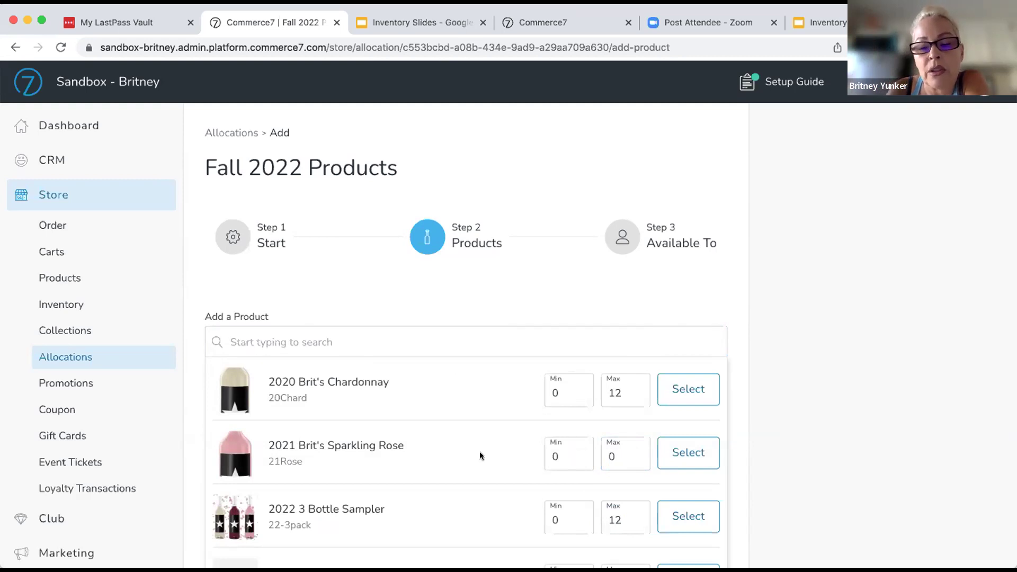
pyautogui.scroll(-1, 498, 443)
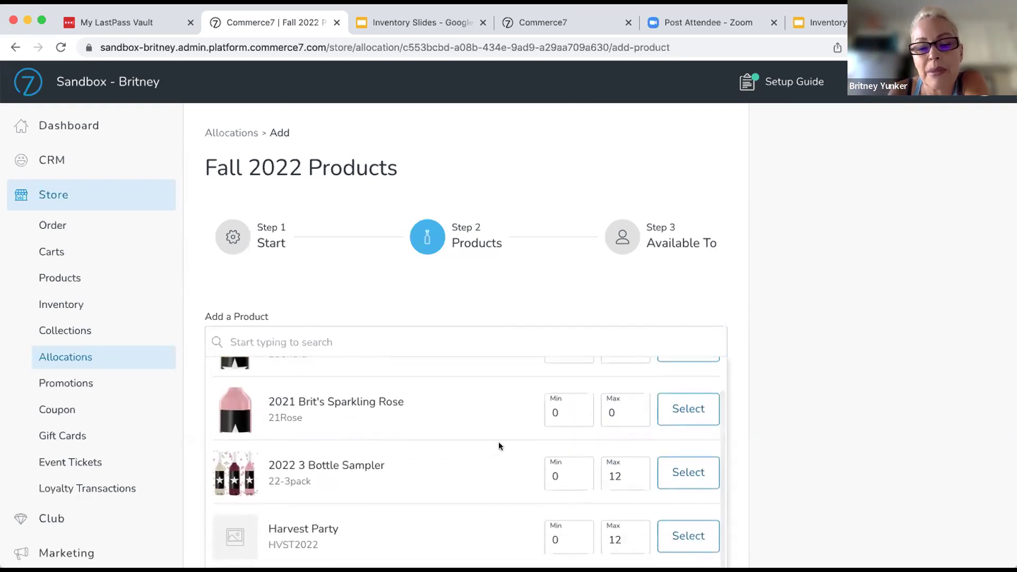
pyautogui.scroll(1, 498, 442)
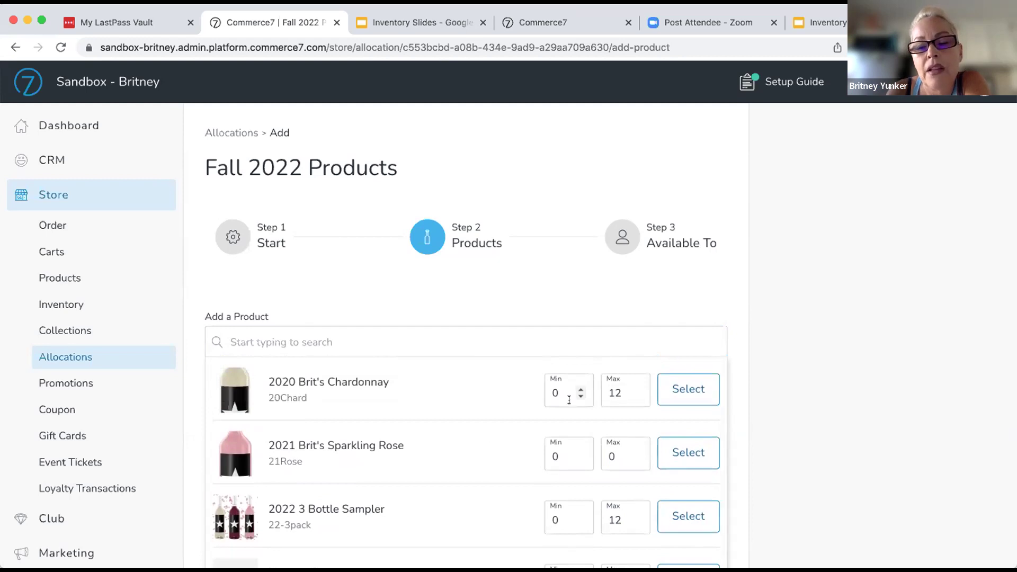
pyautogui.scroll(-2, 446, 418)
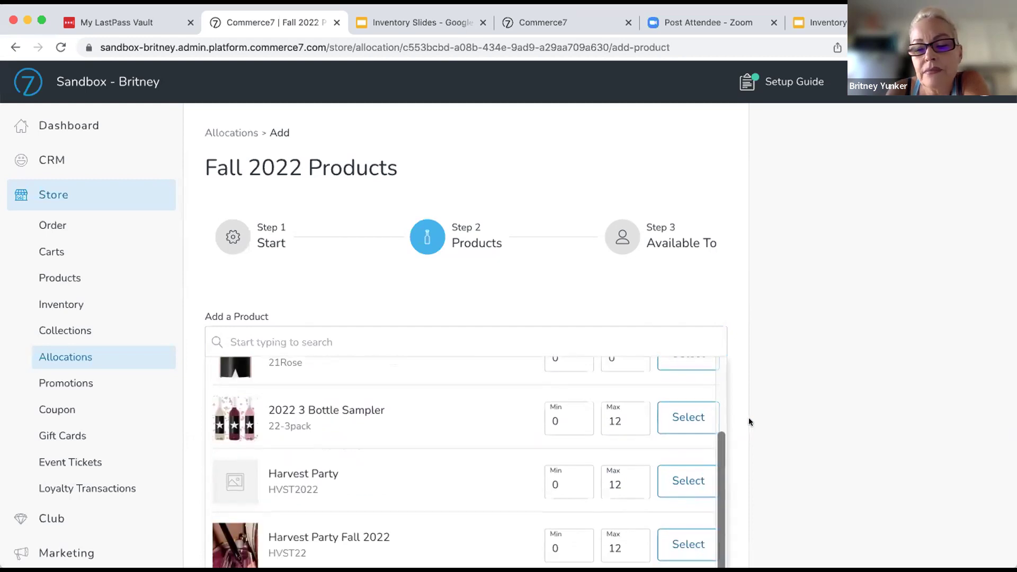
pyautogui.scroll(-1, 749, 418)
pyautogui.scroll(1, 749, 417)
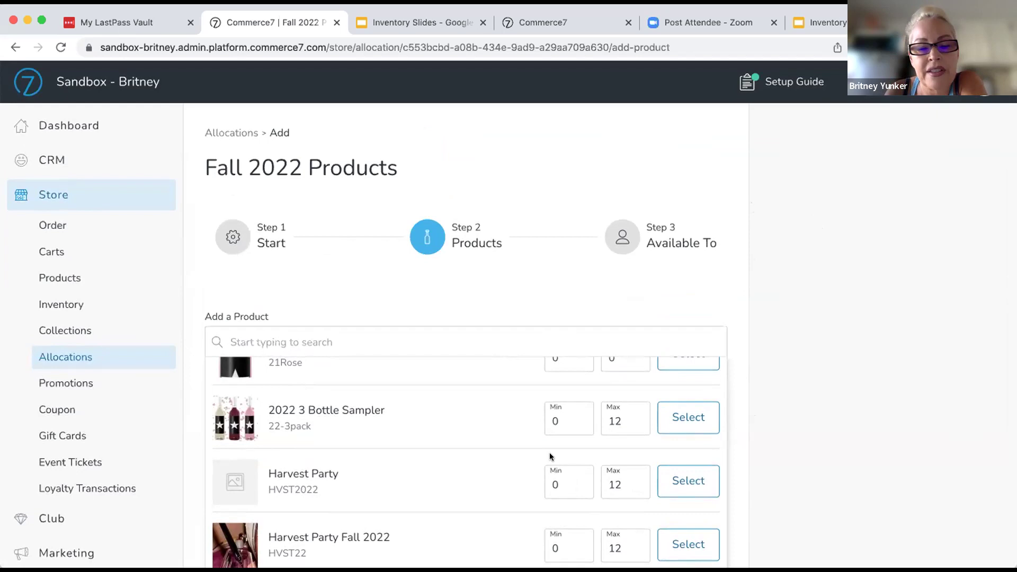
pyautogui.scroll(3, 610, 440)
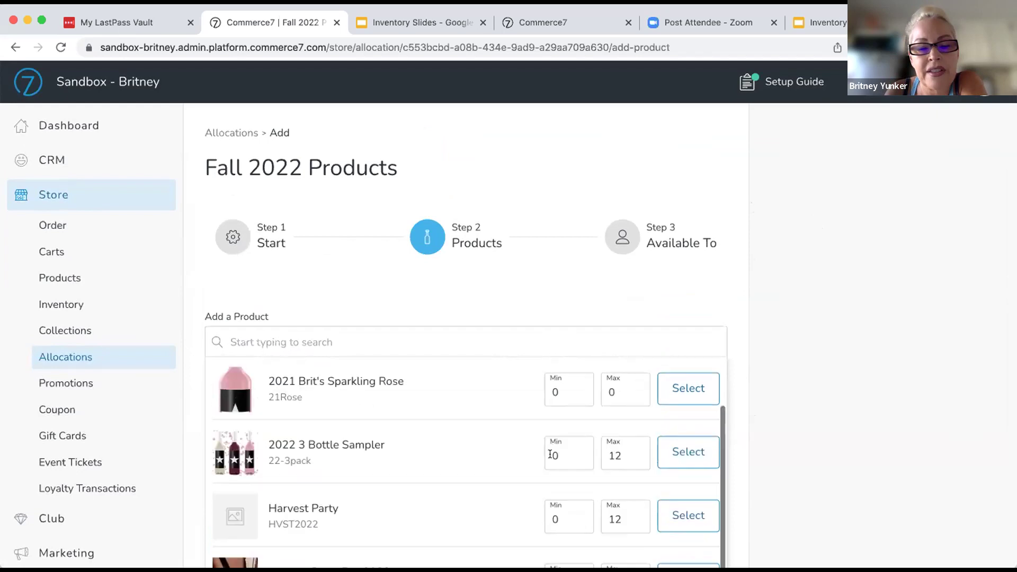
pyautogui.click(675, 426)
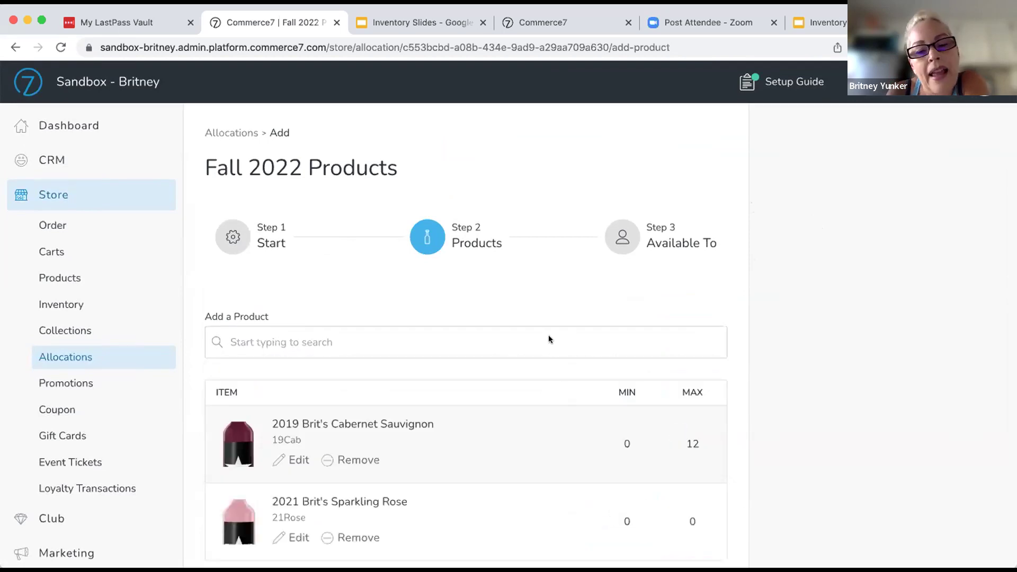
# Review the products in the Fall 2022 allocation and proceed to the Available To stage
pyautogui.scroll(-2, 548, 335)
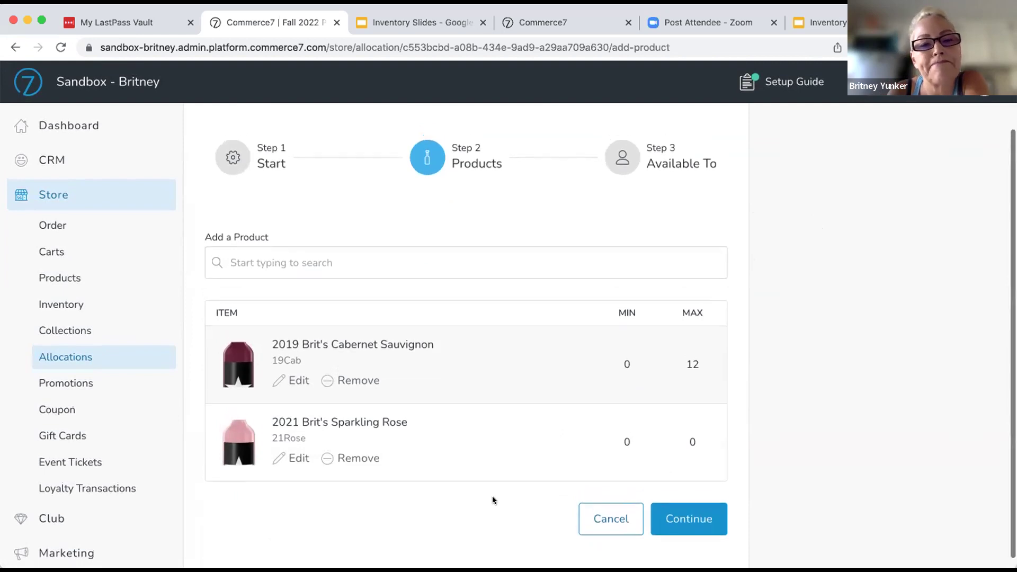
pyautogui.scroll(3, 492, 496)
pyautogui.scroll(-3, 492, 496)
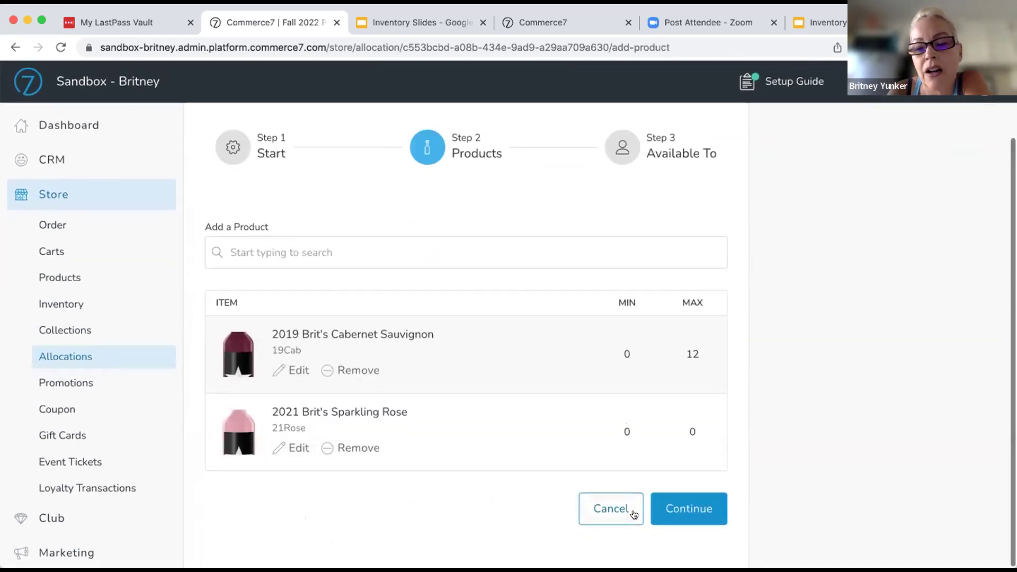
pyautogui.click(673, 509)
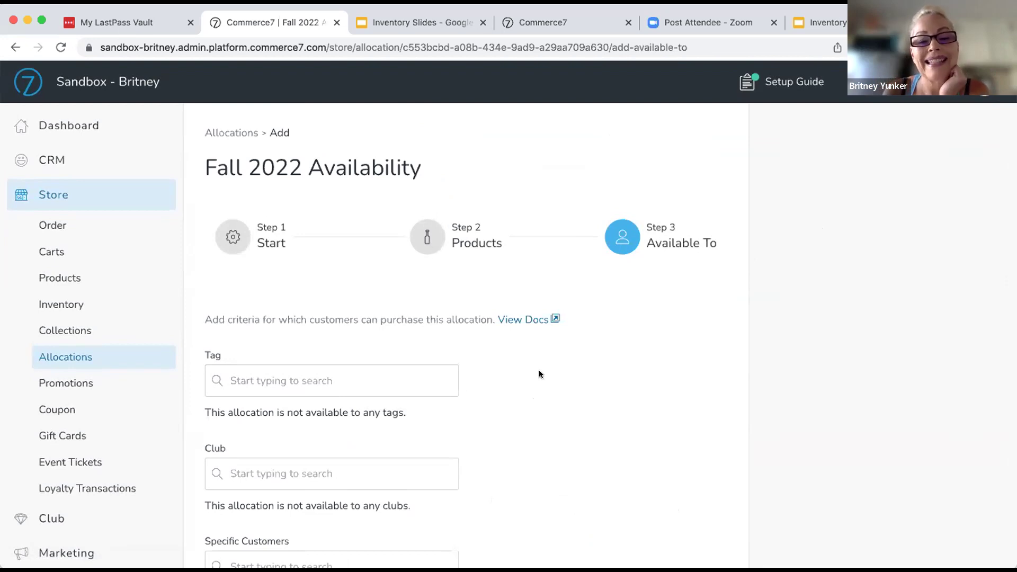
# Check the available clubs, then make the allocation available to customers with the Allocation tag
pyautogui.scroll(-3, 539, 370)
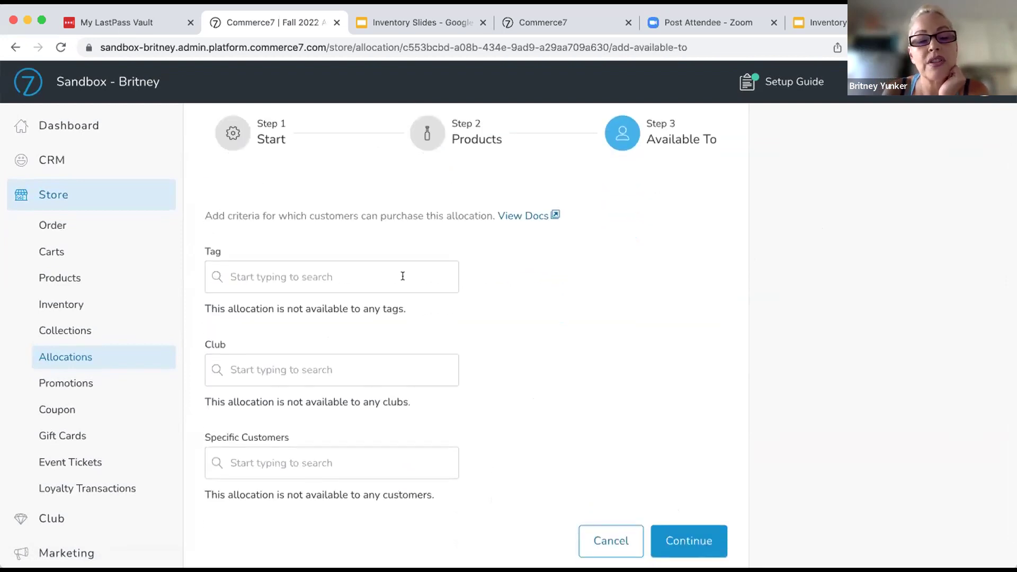
pyautogui.click(347, 372)
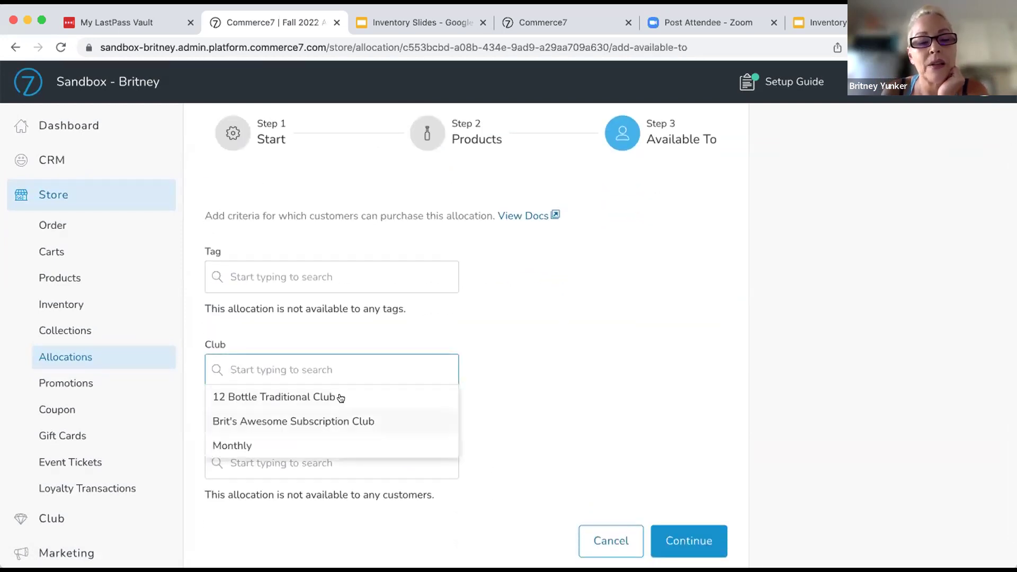
pyautogui.click(469, 373)
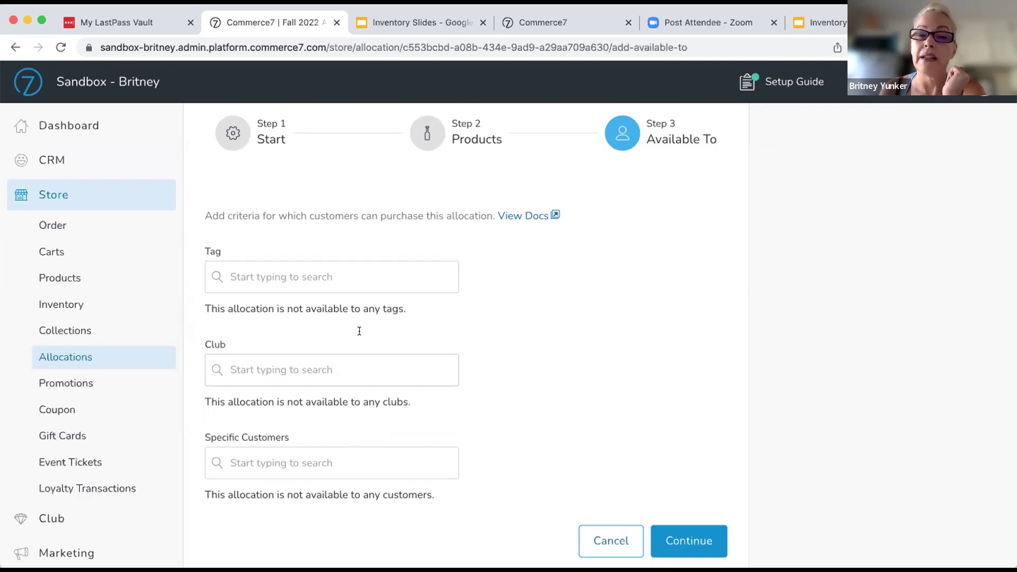
pyautogui.click(359, 274)
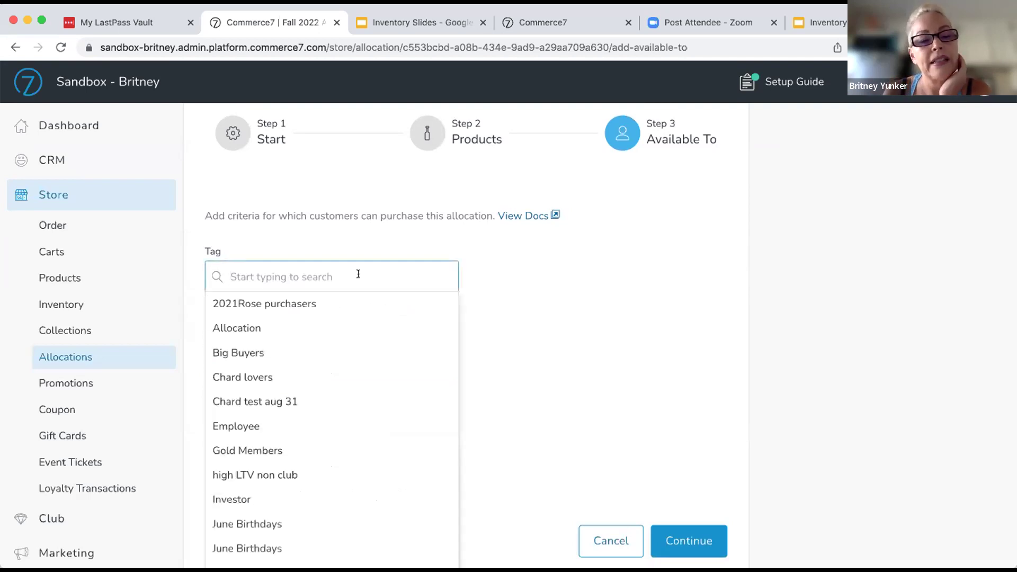
pyautogui.click(284, 324)
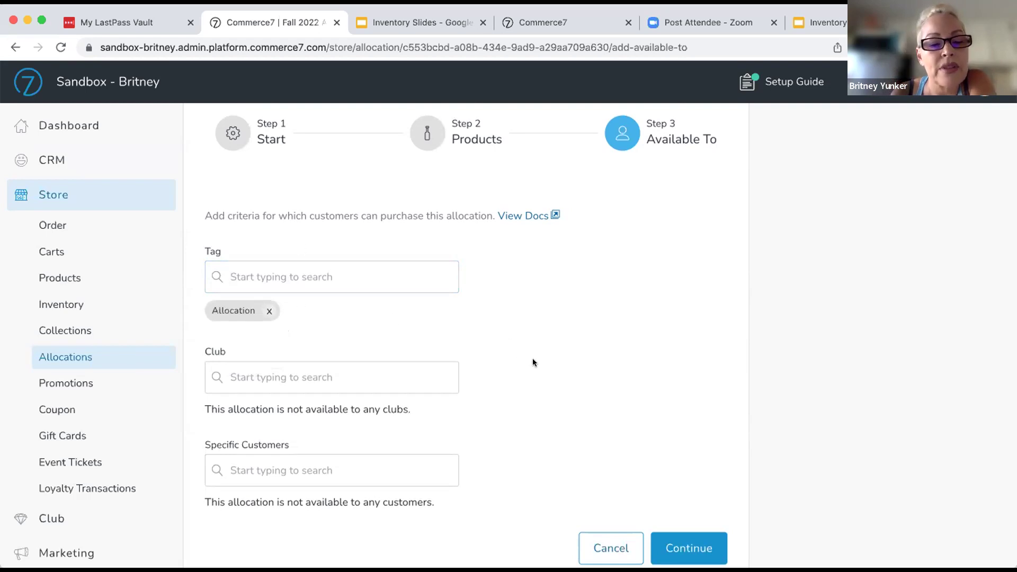
# Add the customer from Littleton, CO as a specific customer who can purchase the allocation
pyautogui.scroll(-2, 534, 362)
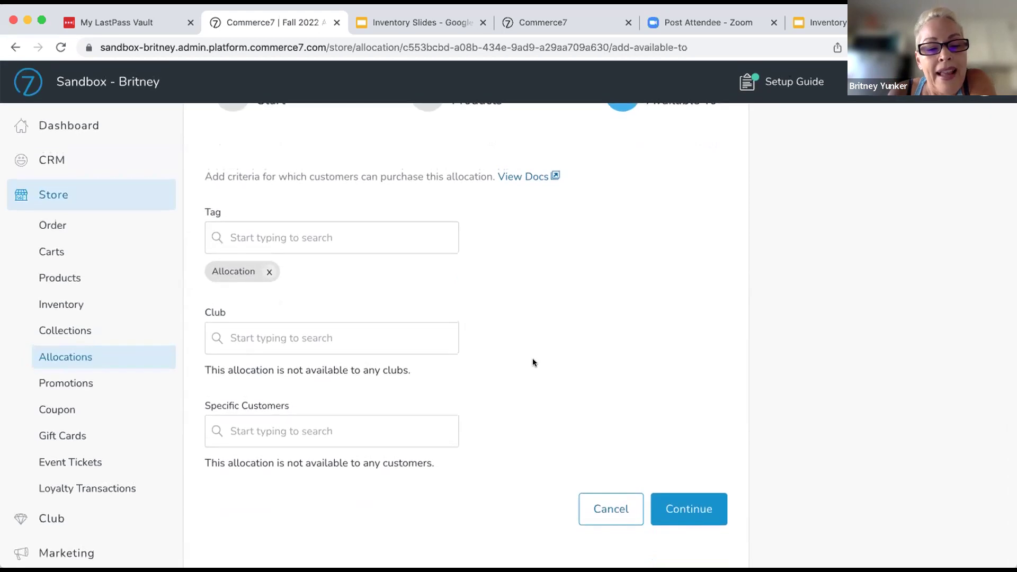
pyautogui.click(340, 428)
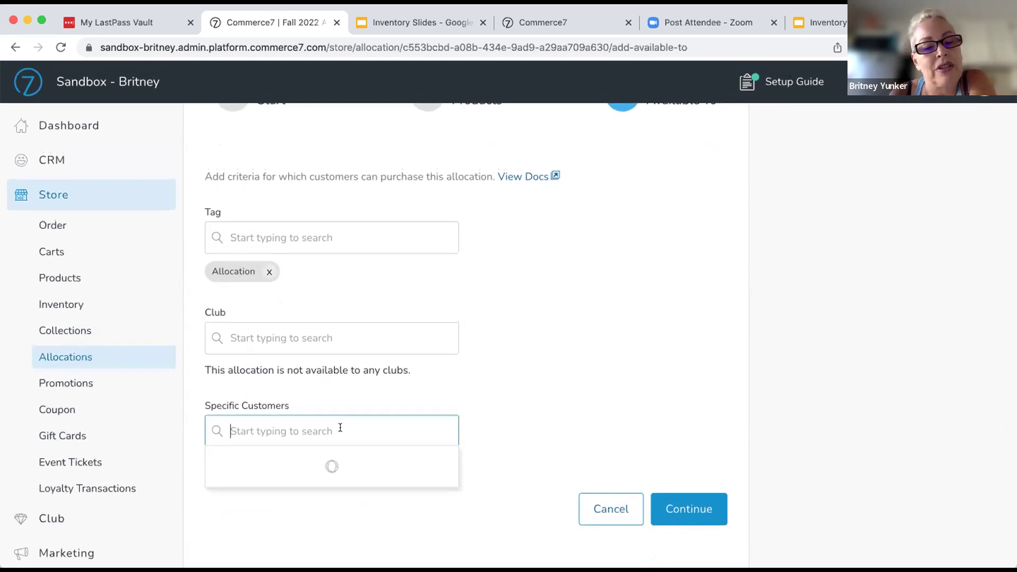
pyautogui.scroll(-1, 339, 489)
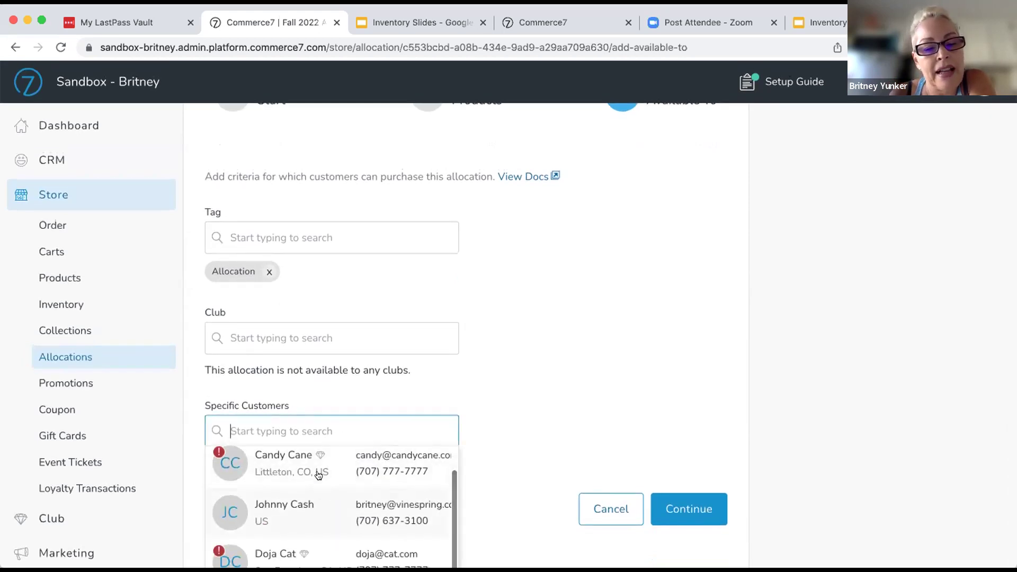
pyautogui.click(561, 355)
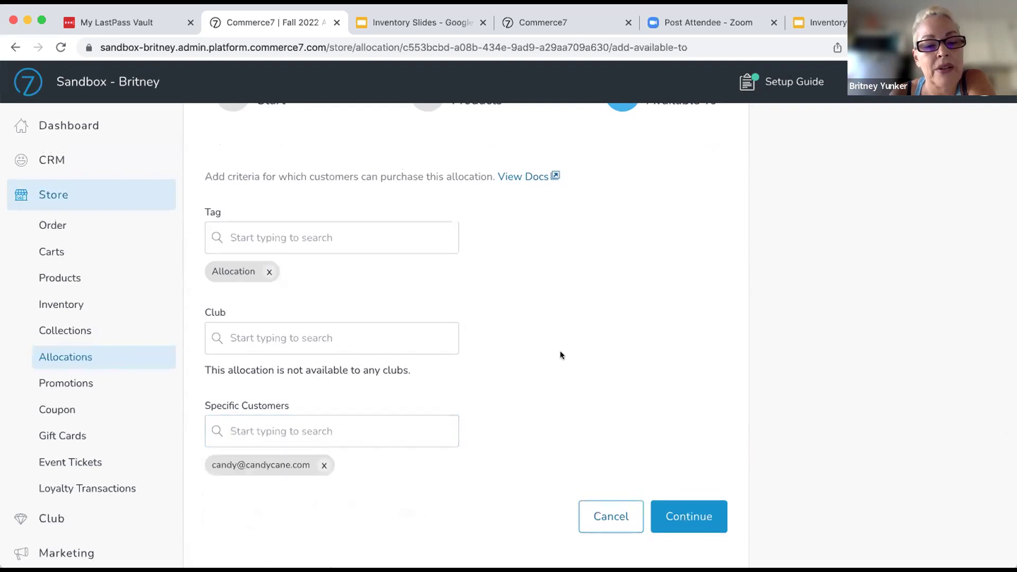
# Finish setting up the Fall 2022 allocation and review the list of customers it is available to
pyautogui.click(705, 511)
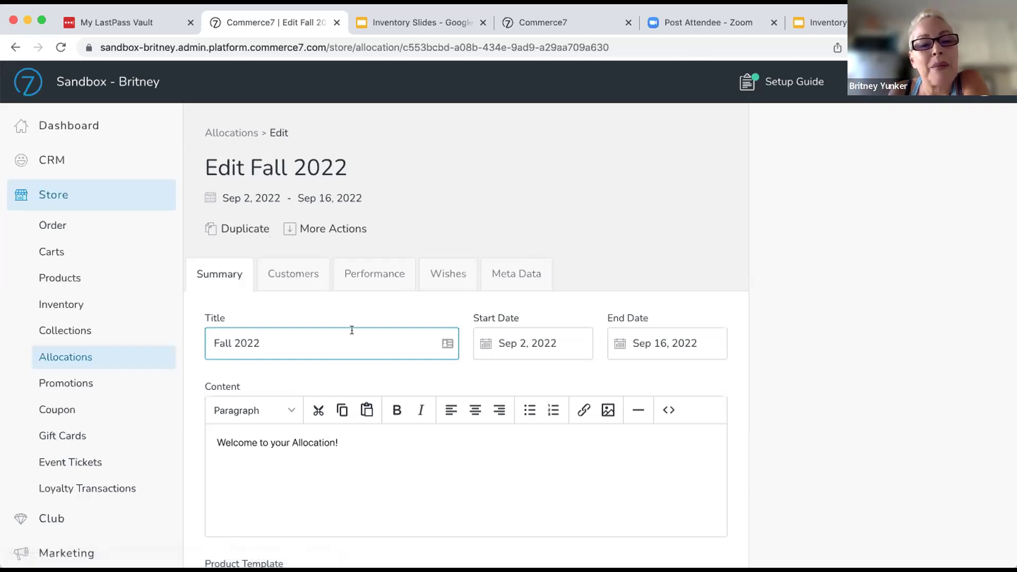
pyautogui.click(294, 282)
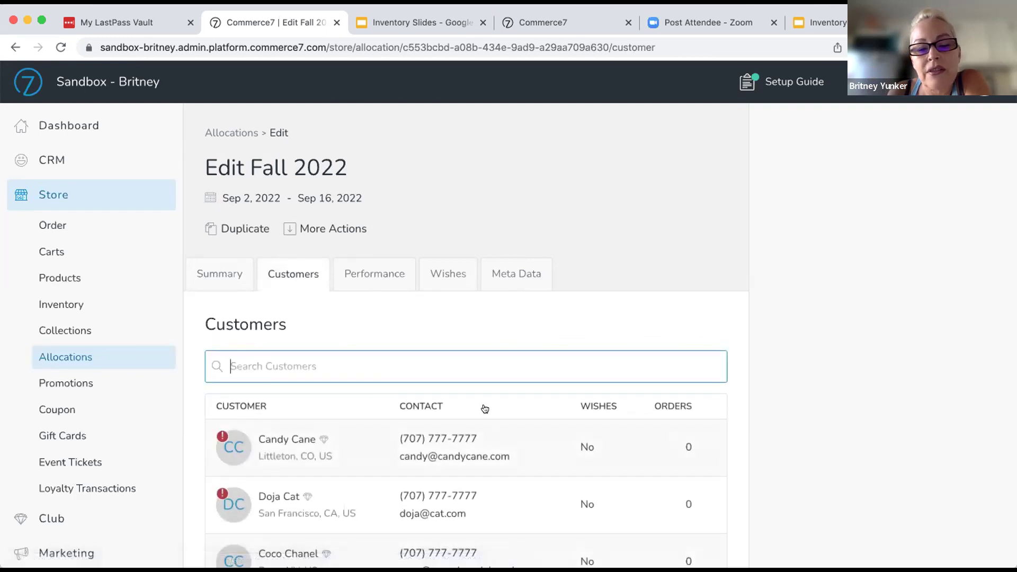
pyautogui.scroll(-3, 482, 409)
pyautogui.scroll(-4, 484, 314)
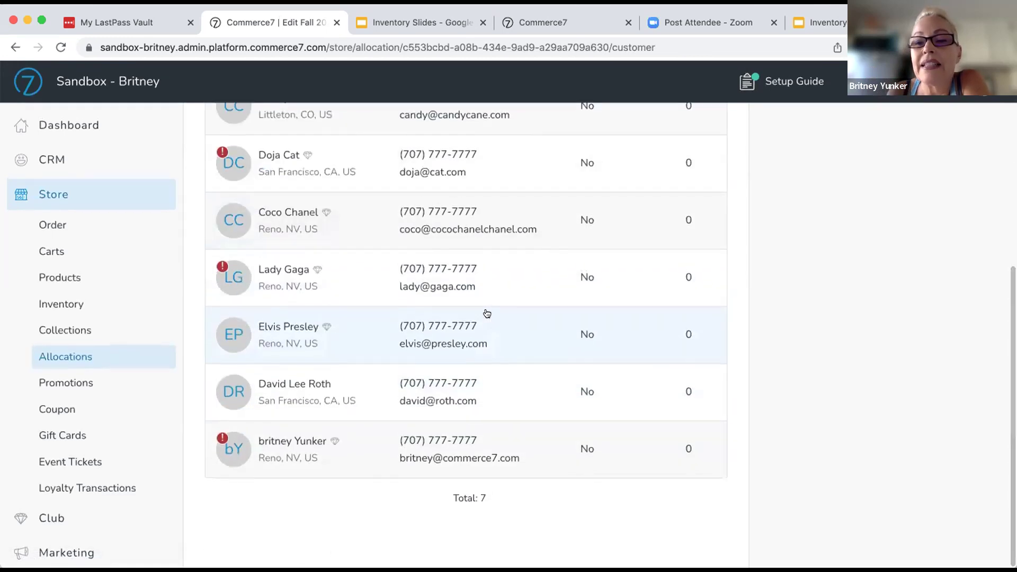
pyautogui.scroll(5, 521, 364)
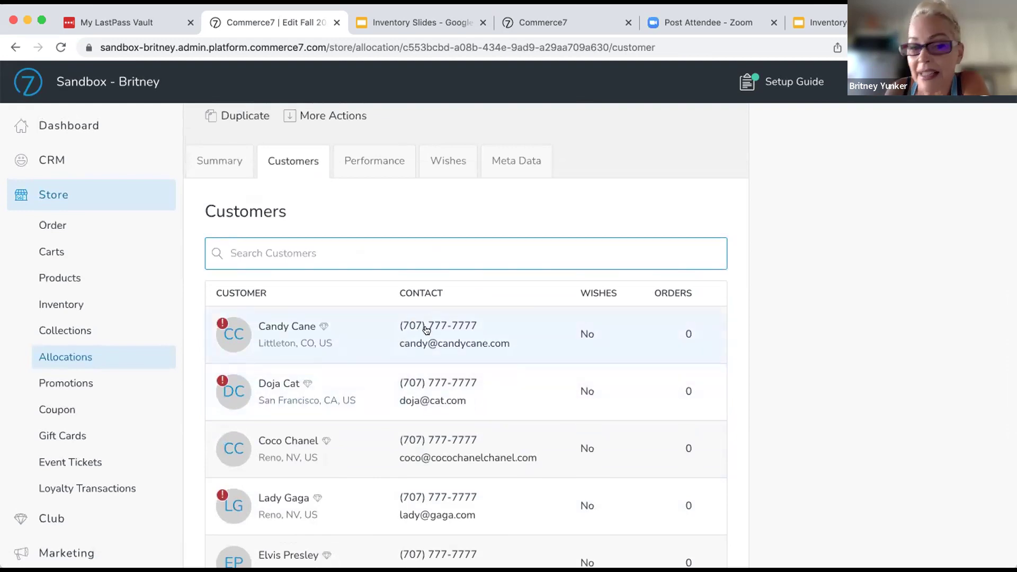
# Examine the allocation's performance for each product, including purchases, stock available for sale, requested and granted quantities
pyautogui.click(375, 165)
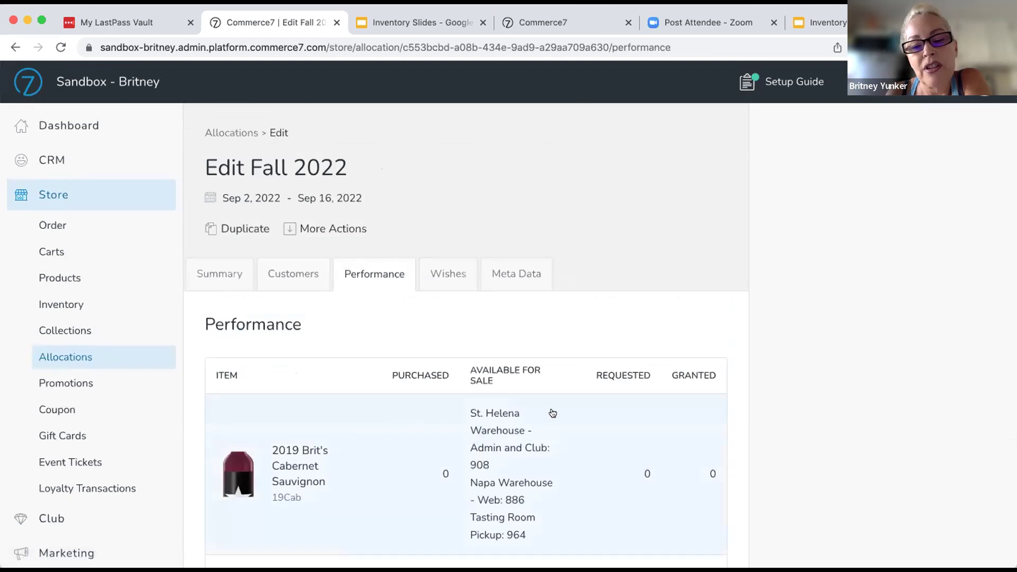
pyautogui.scroll(-3, 552, 413)
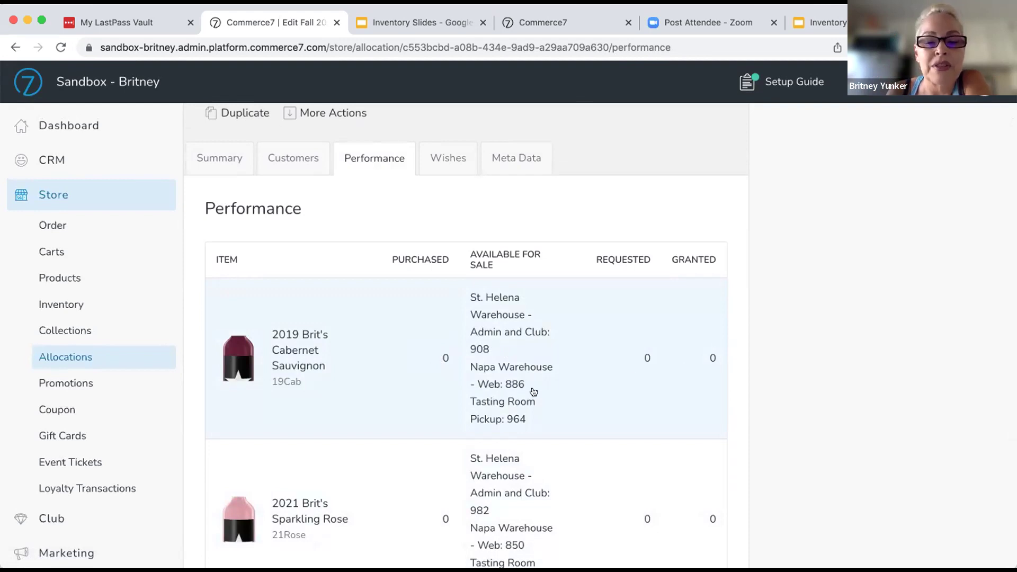
pyautogui.scroll(-4, 534, 392)
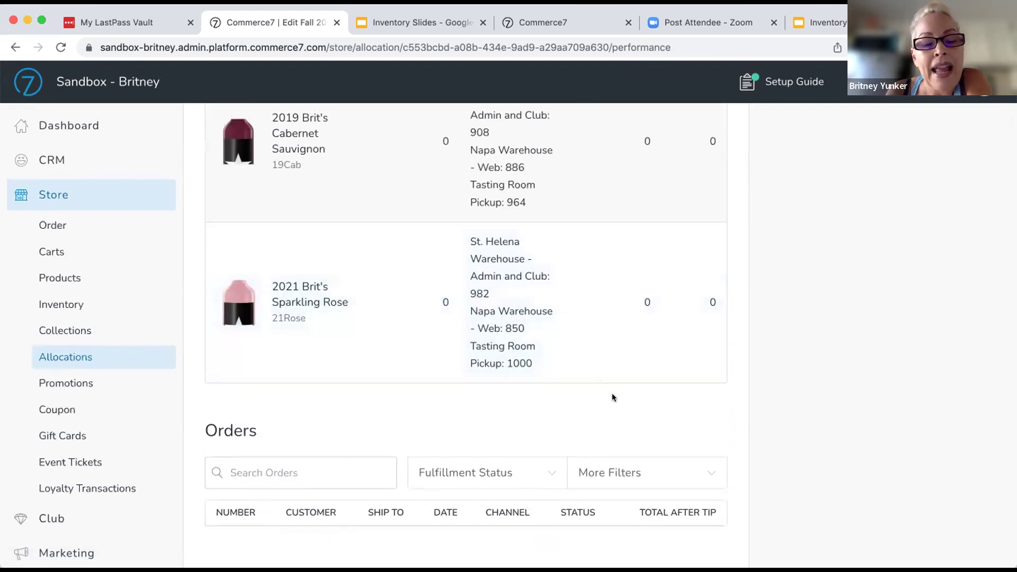
pyautogui.scroll(-3, 612, 393)
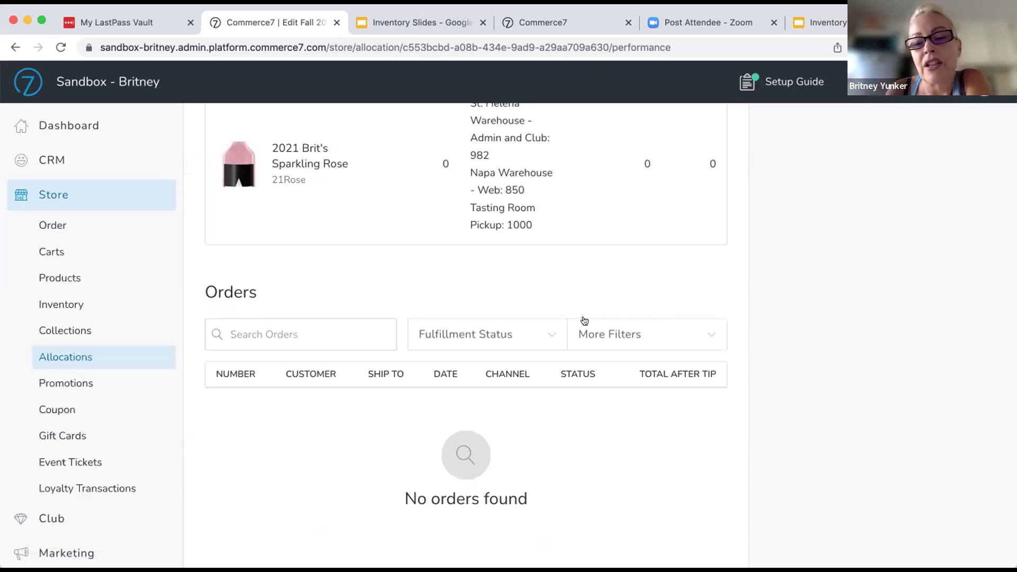
# Check the additional filters and fulfillment status filter offered for the allocation's orders
pyautogui.click(612, 333)
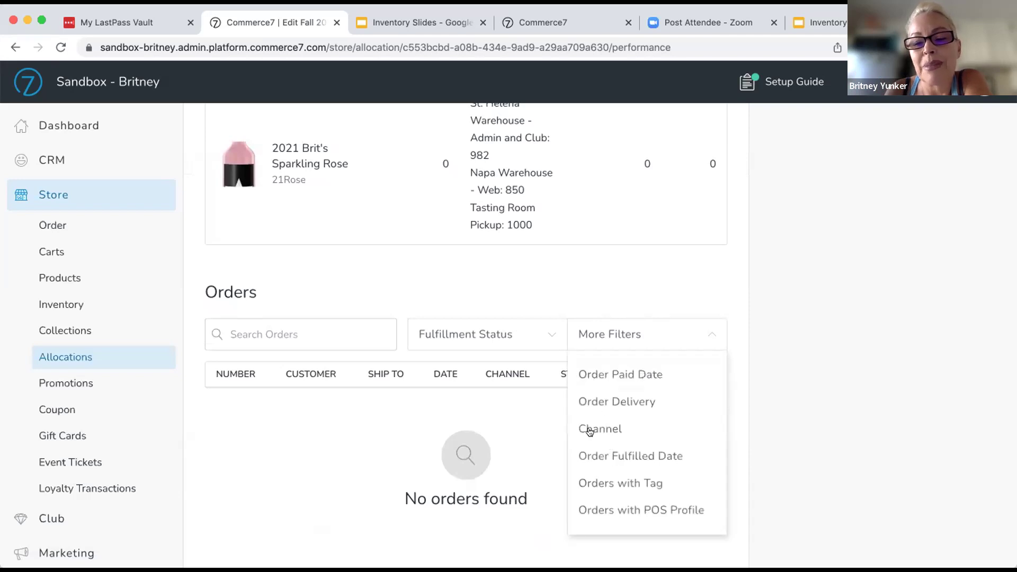
pyautogui.click(491, 281)
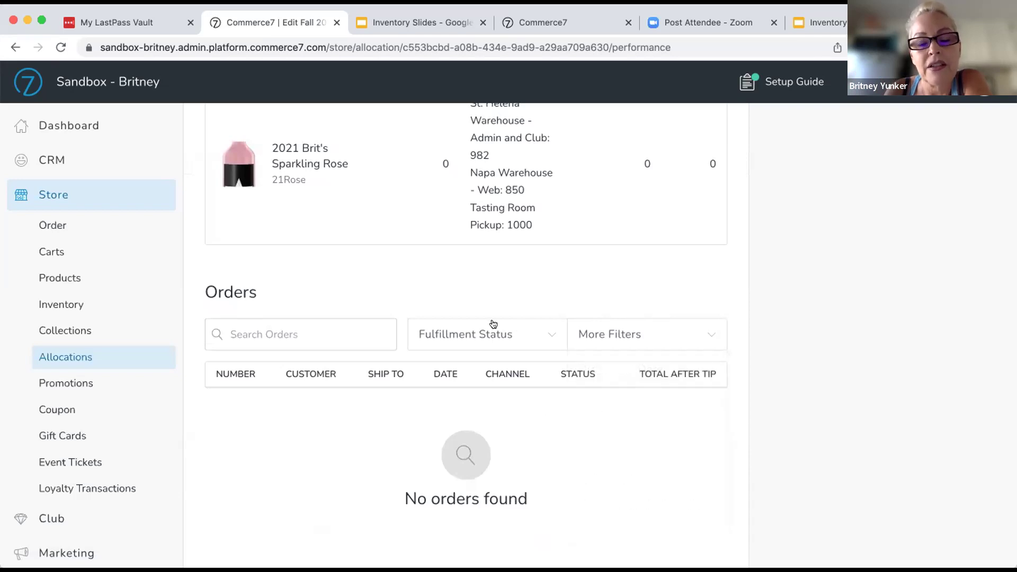
pyautogui.click(493, 323)
pyautogui.click(486, 293)
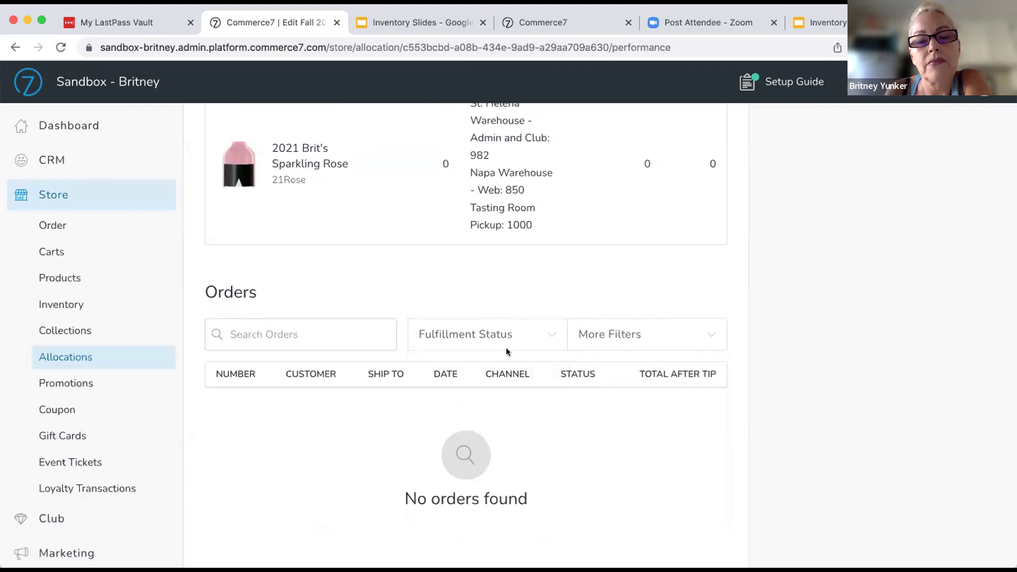
# Look through the allocation's wishes, meta data and additional actions, ending back on its summary
pyautogui.scroll(10, 507, 349)
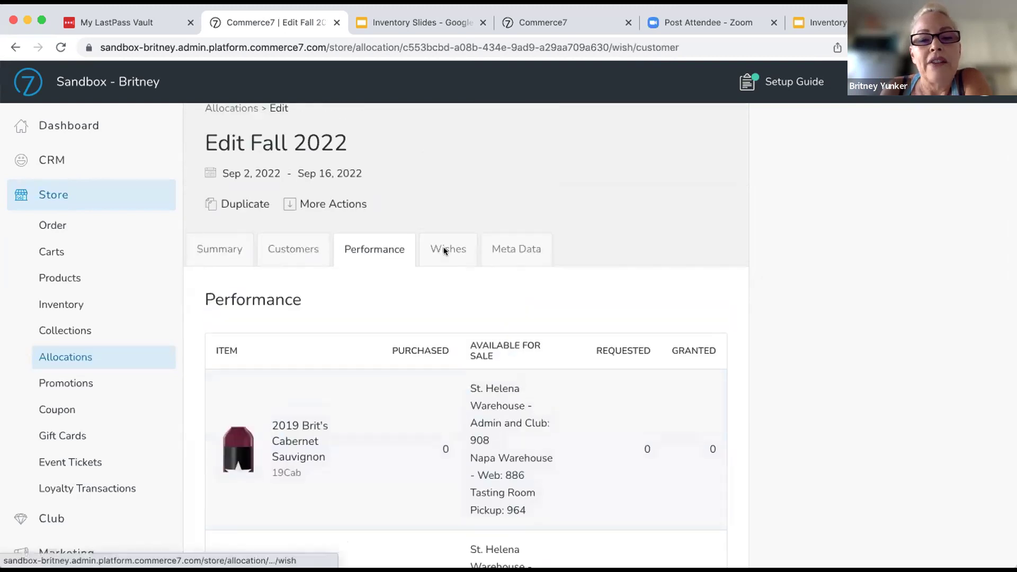
pyautogui.click(441, 248)
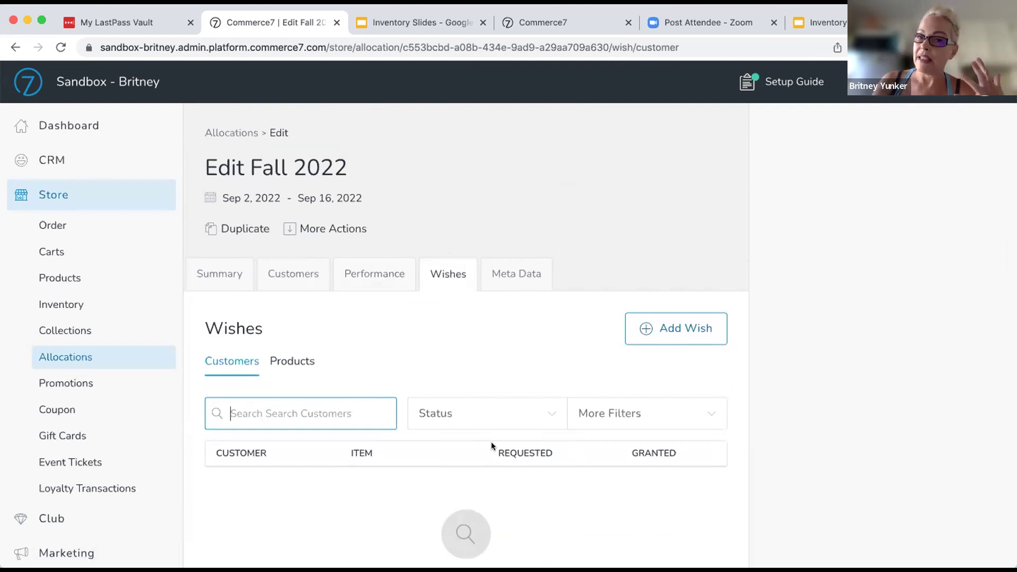
pyautogui.click(507, 274)
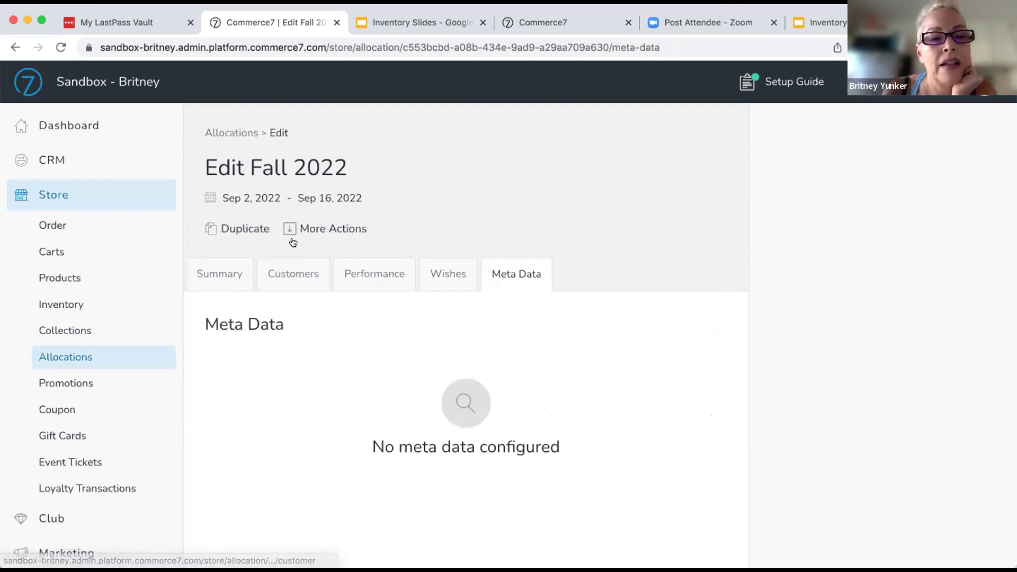
pyautogui.click(309, 229)
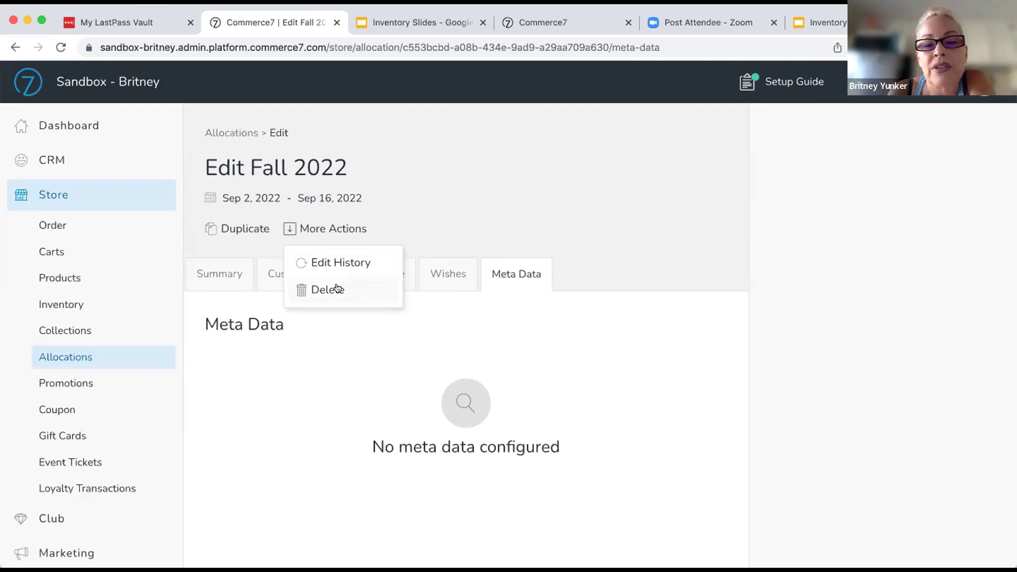
pyautogui.click(436, 206)
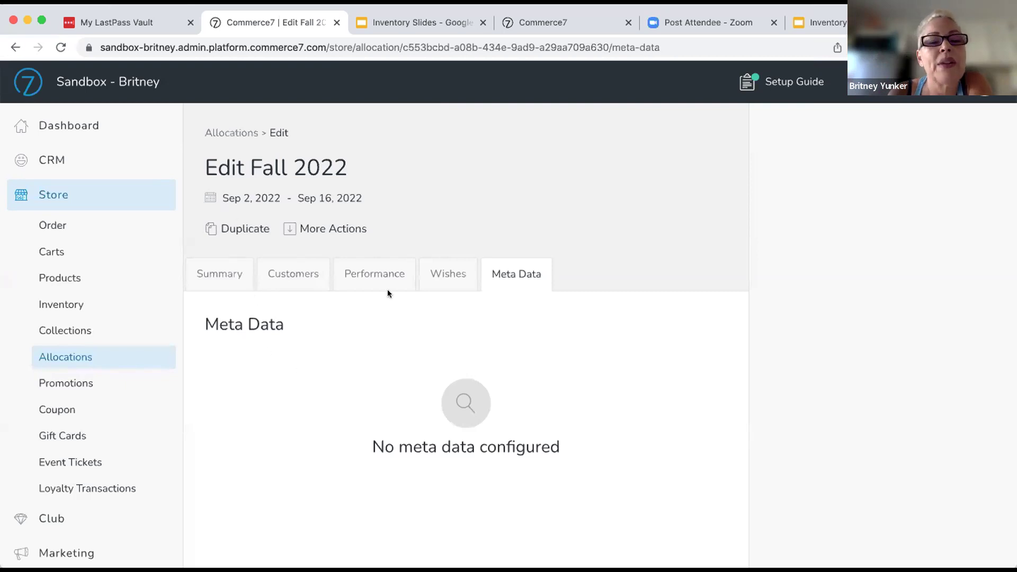
pyautogui.click(214, 273)
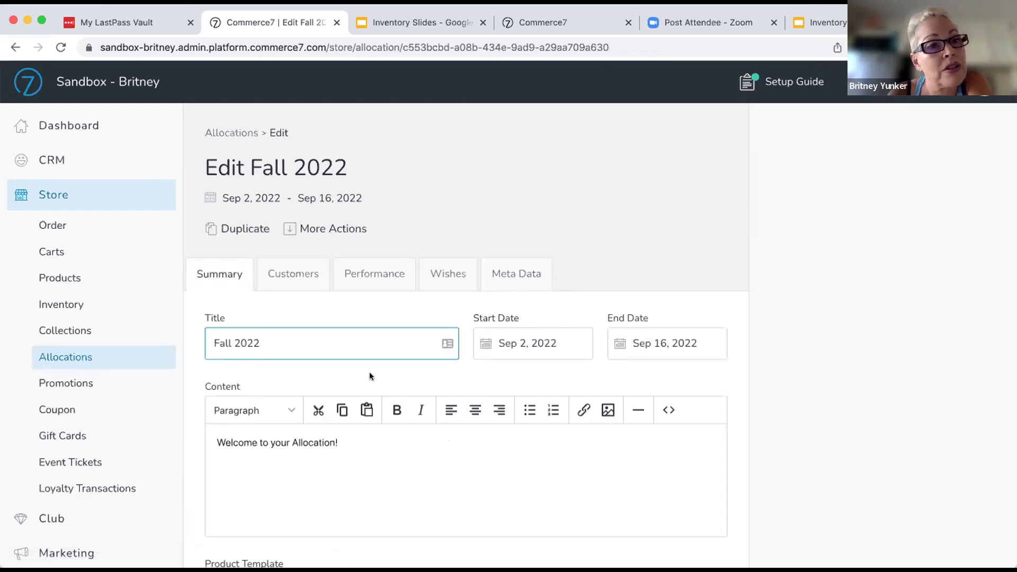
# Open the winery's storefront website and log in with the saved customer email and account password
pyautogui.click(129, 81)
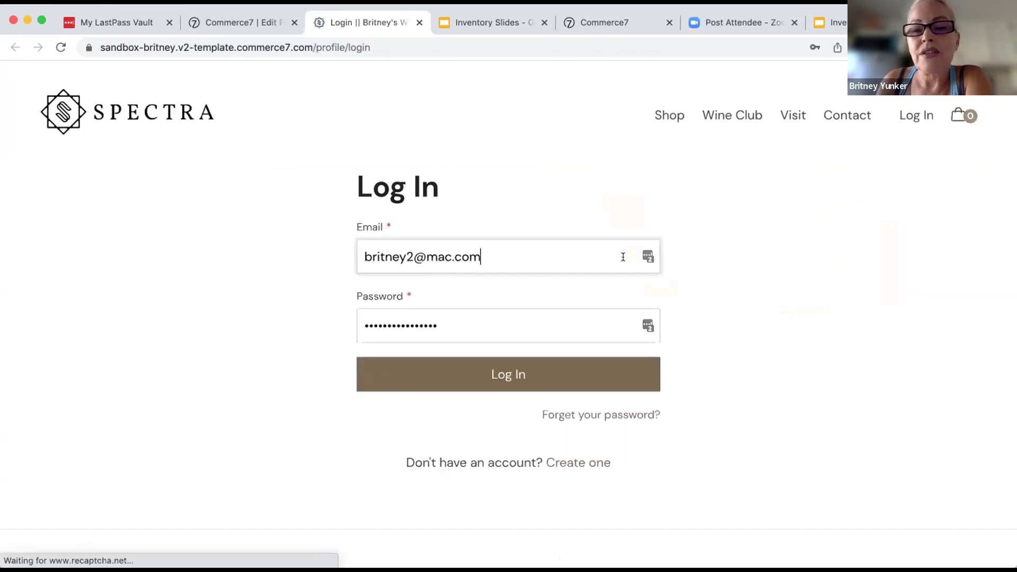
pyautogui.click(647, 254)
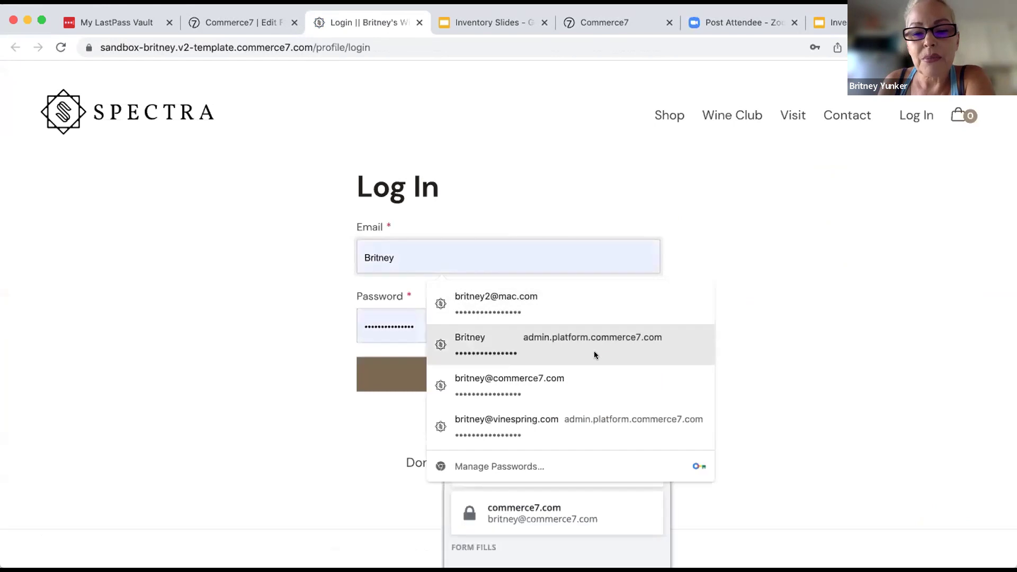
pyautogui.click(579, 377)
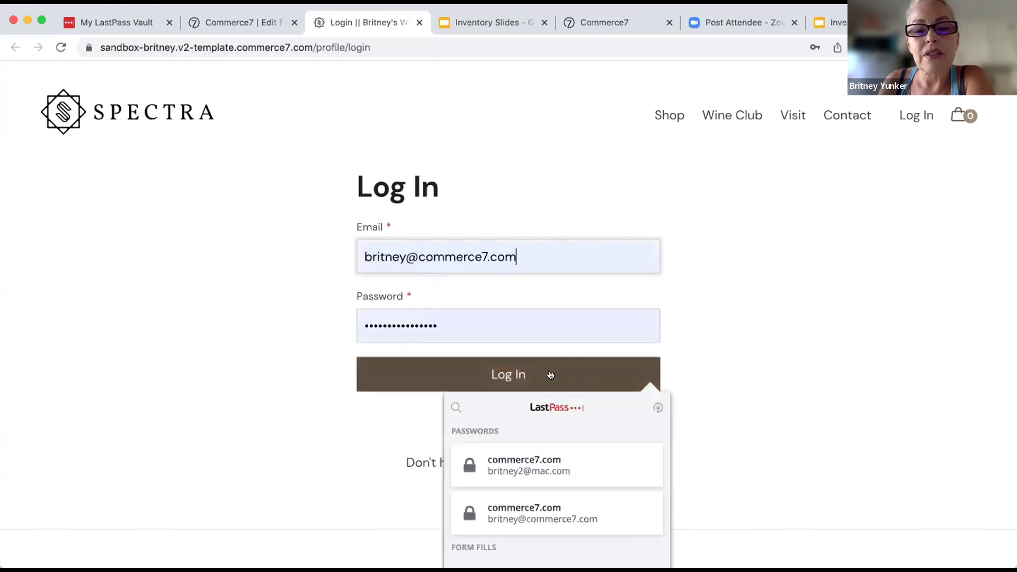
pyautogui.moveTo(522, 505)
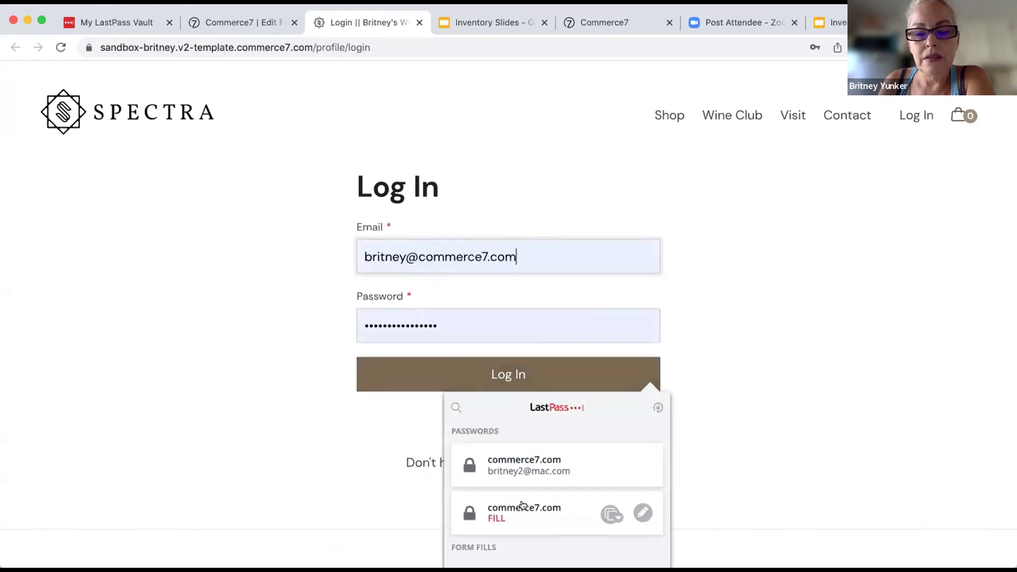
pyautogui.click(519, 386)
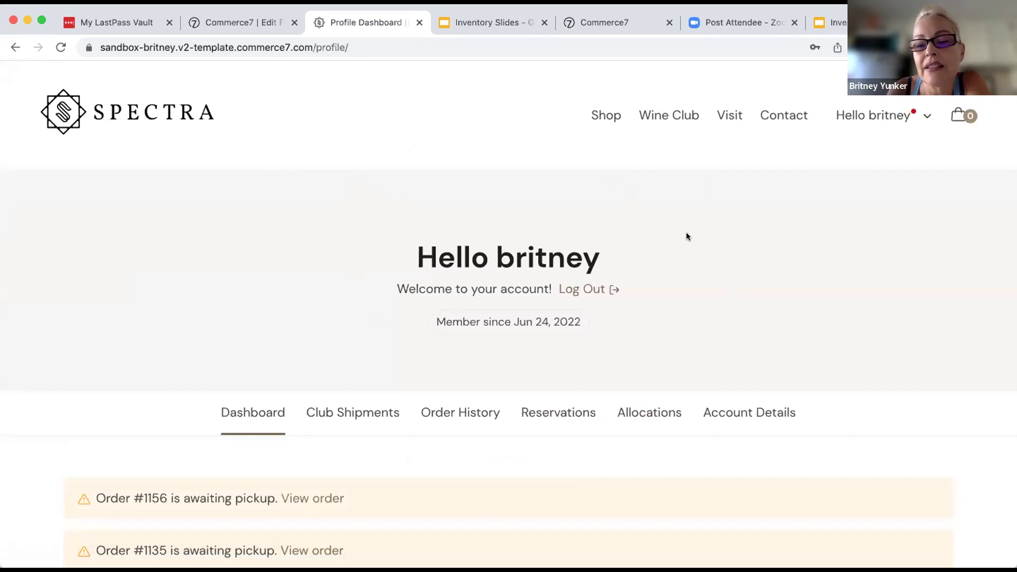
# View the Fall 2022 allocation products in the logged-in customer's storefront profile
pyautogui.scroll(-3, 686, 236)
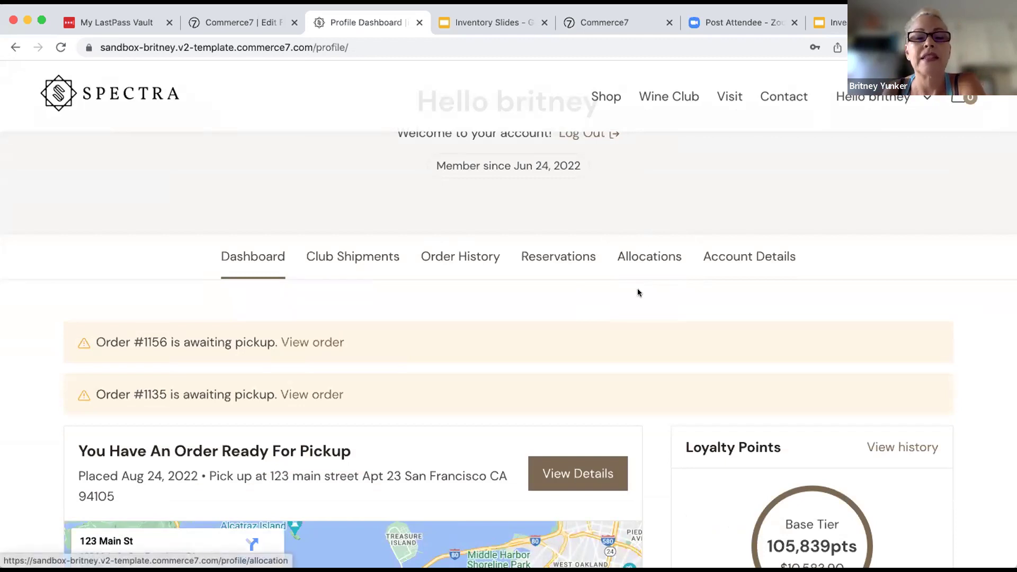
pyautogui.click(648, 259)
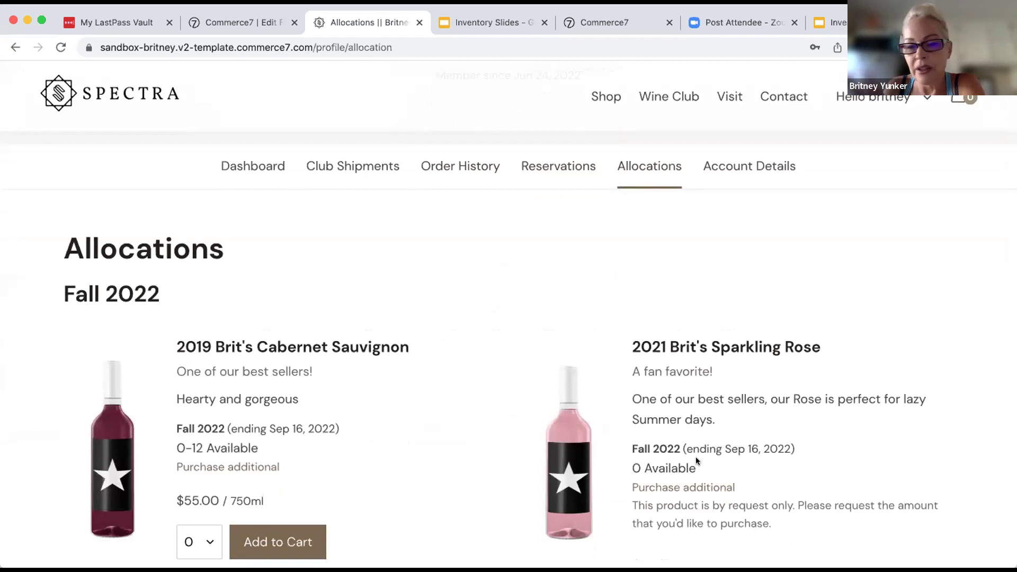
pyautogui.scroll(2, 705, 405)
pyautogui.scroll(5, 703, 409)
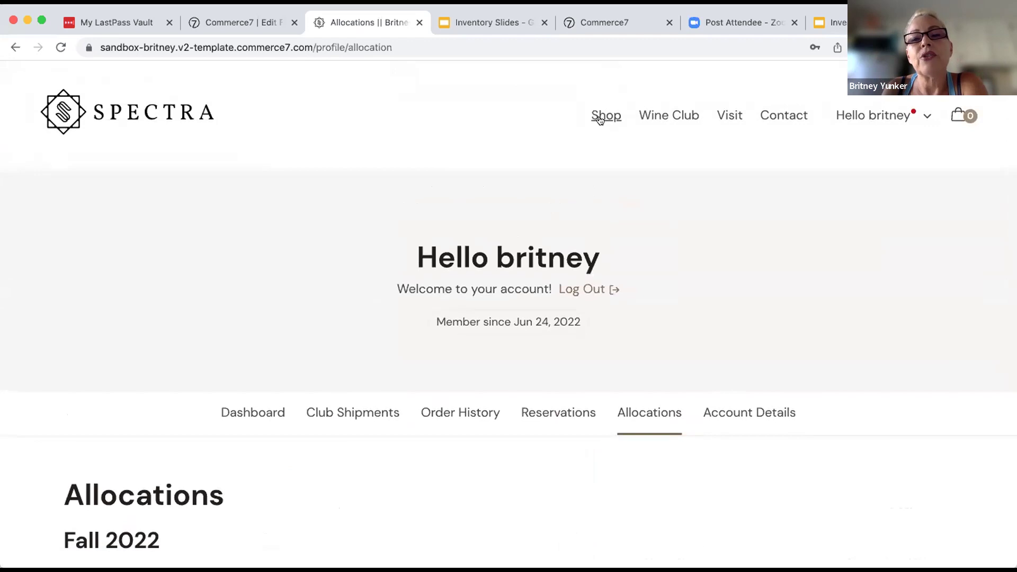
# Examine the shop's Wines collection to see how allocated products appear compared with regular products
pyautogui.click(601, 115)
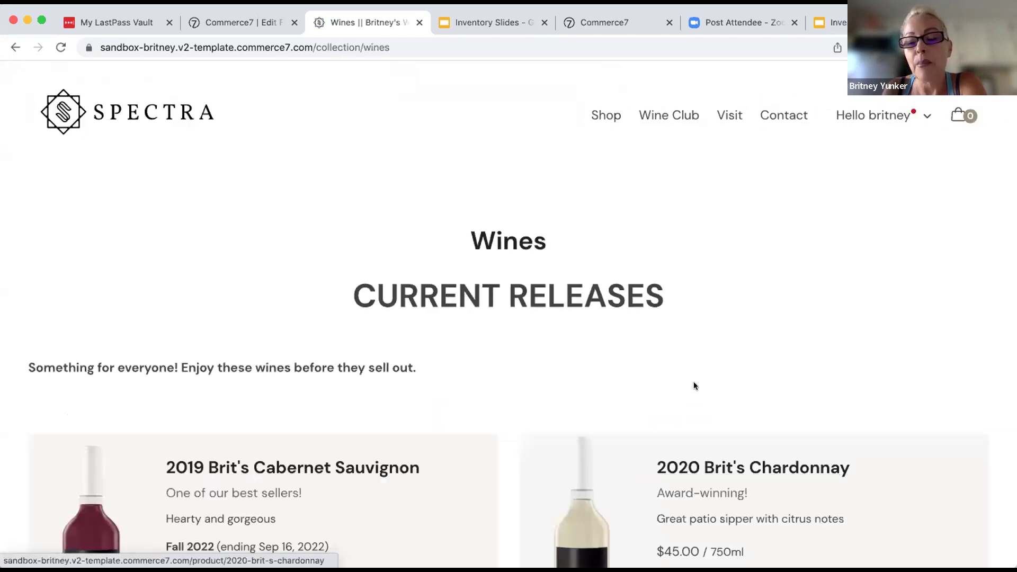
pyautogui.scroll(-4, 694, 382)
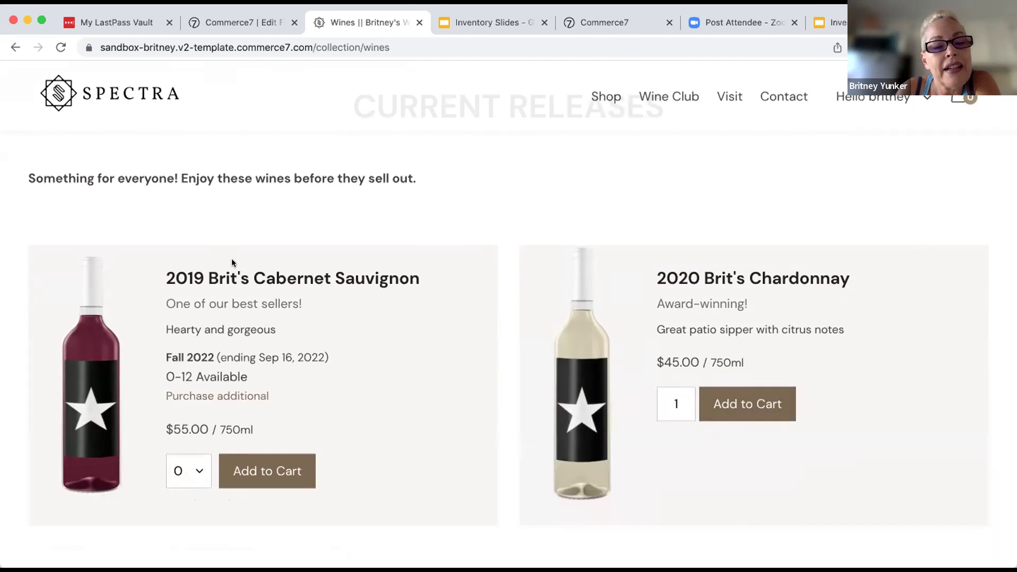
pyautogui.scroll(-2, 295, 344)
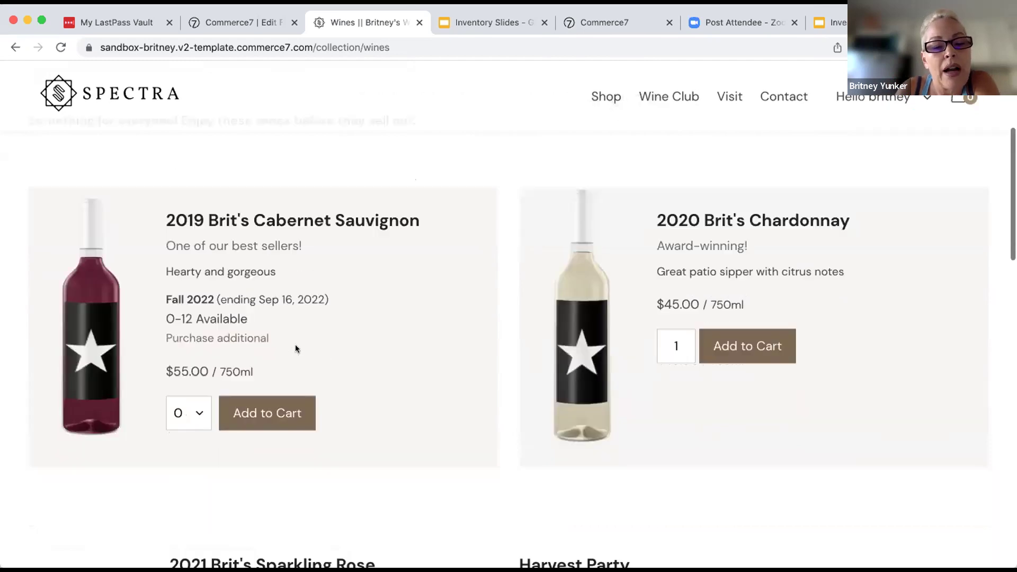
pyautogui.scroll(-8, 295, 348)
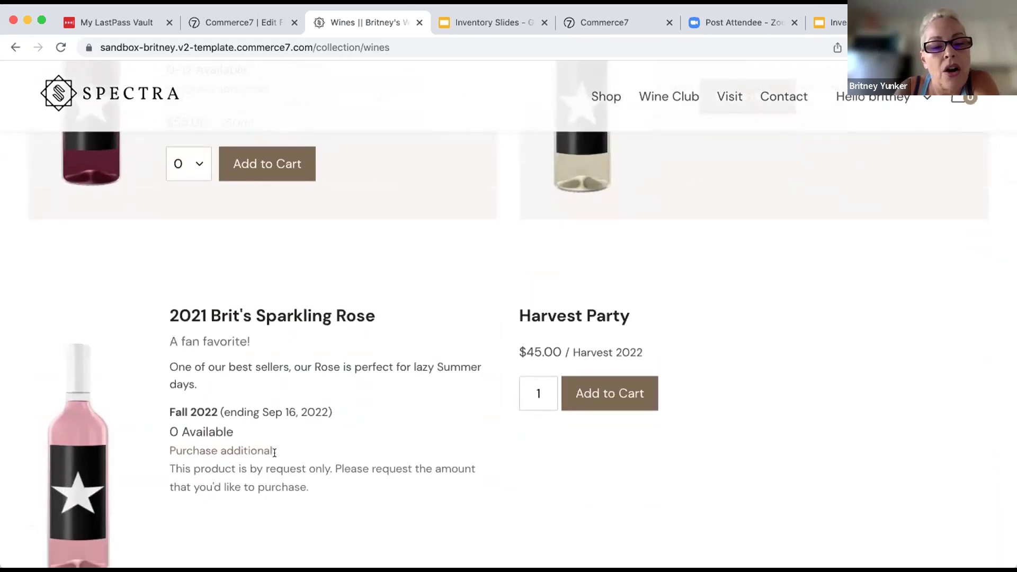
pyautogui.scroll(9, 341, 381)
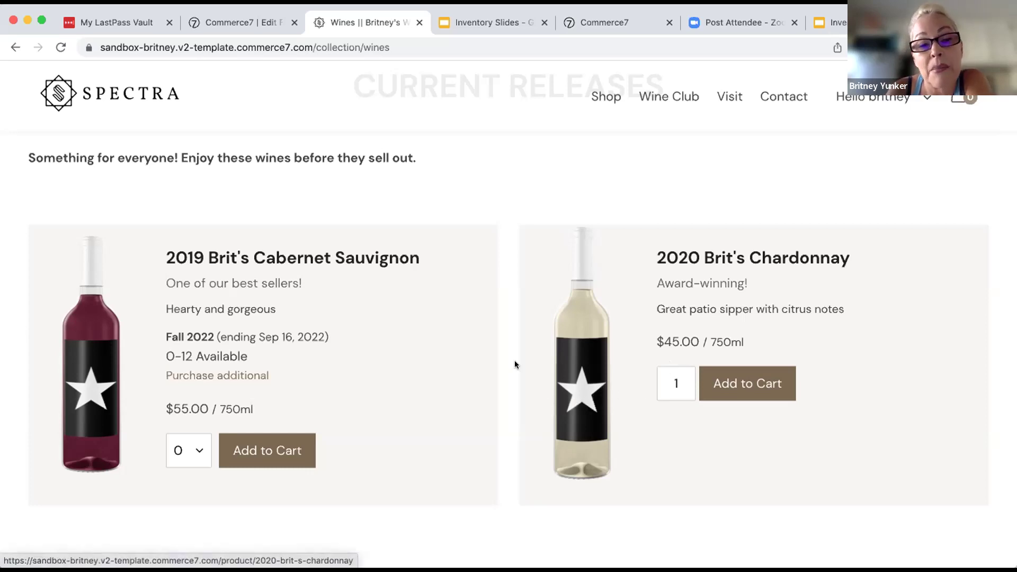
pyautogui.scroll(-3, 568, 385)
pyautogui.scroll(-5, 569, 388)
pyautogui.scroll(9, 569, 388)
pyautogui.scroll(3, 568, 389)
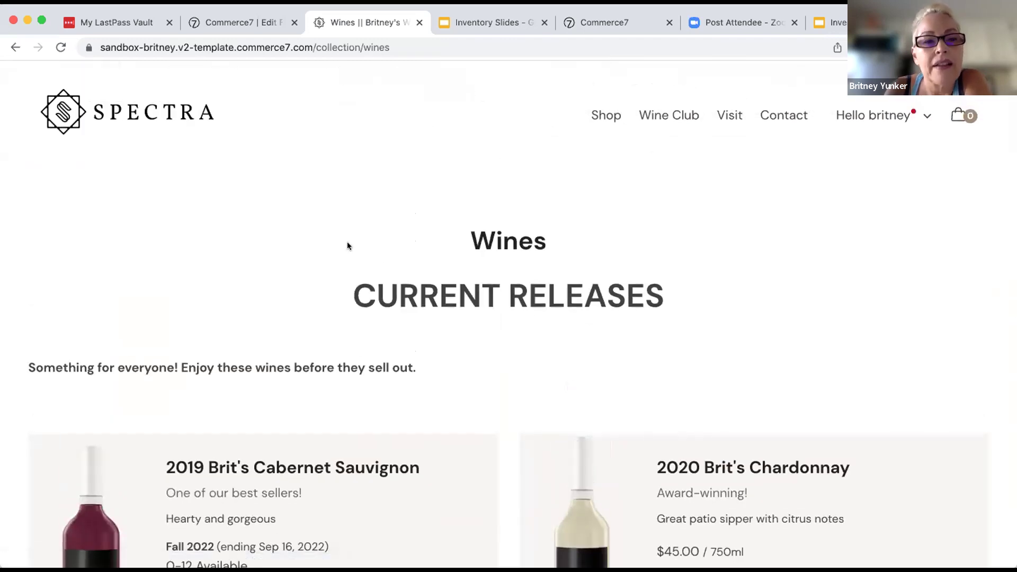
# Go to the storefront home page and examine its curated Allocation section
pyautogui.click(167, 109)
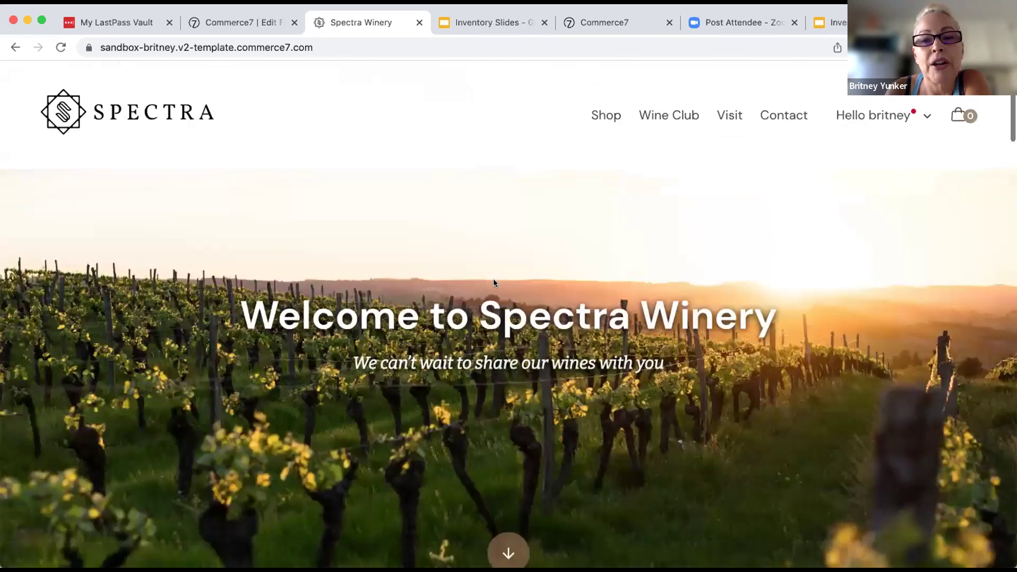
pyautogui.scroll(-4, 494, 283)
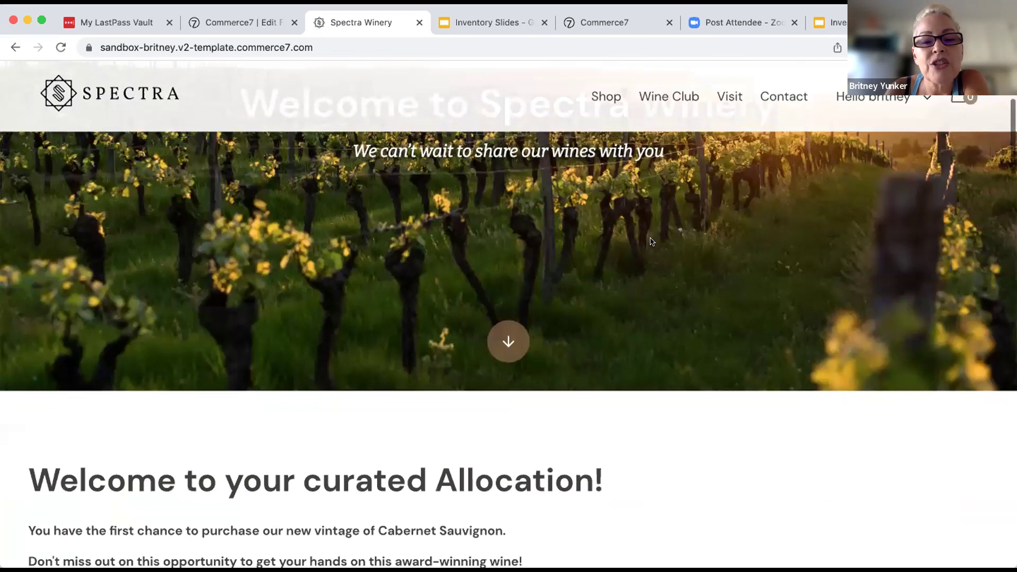
pyautogui.scroll(-5, 652, 242)
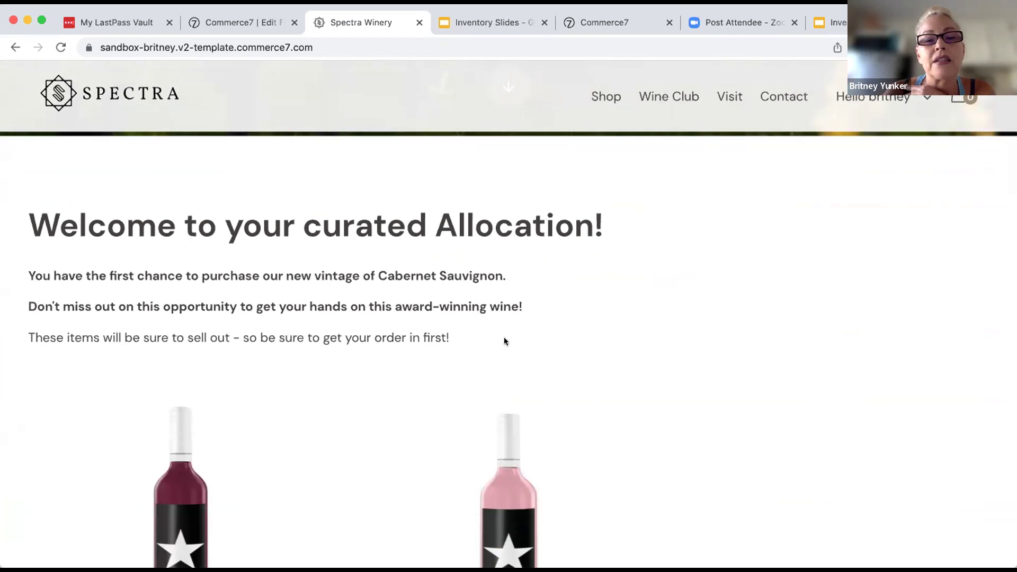
pyautogui.scroll(-2, 504, 337)
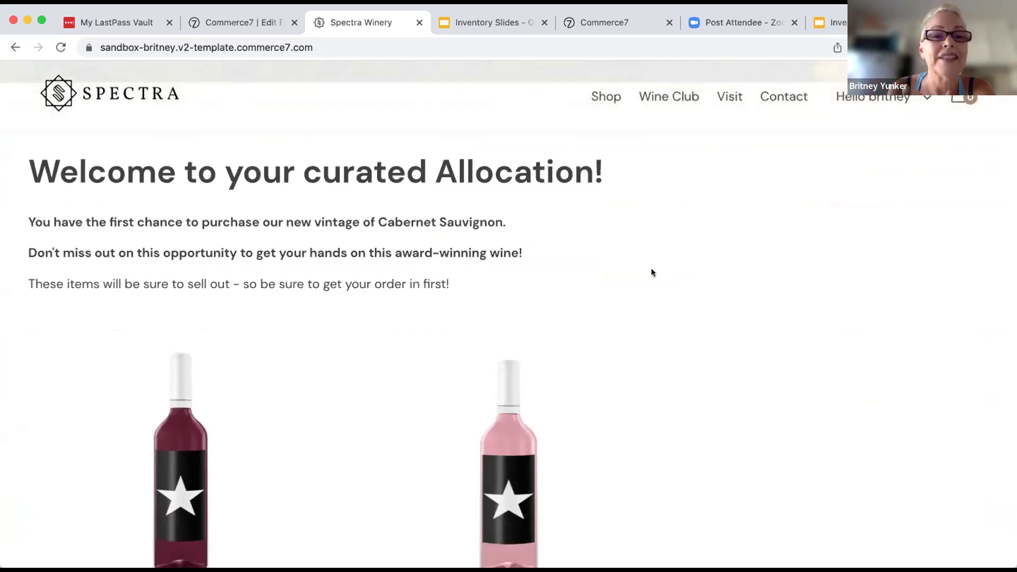
# Review the welcome message and the allocated wines shown in the home page's curated Allocation section
pyautogui.scroll(-4, 652, 237)
pyautogui.scroll(3, 651, 238)
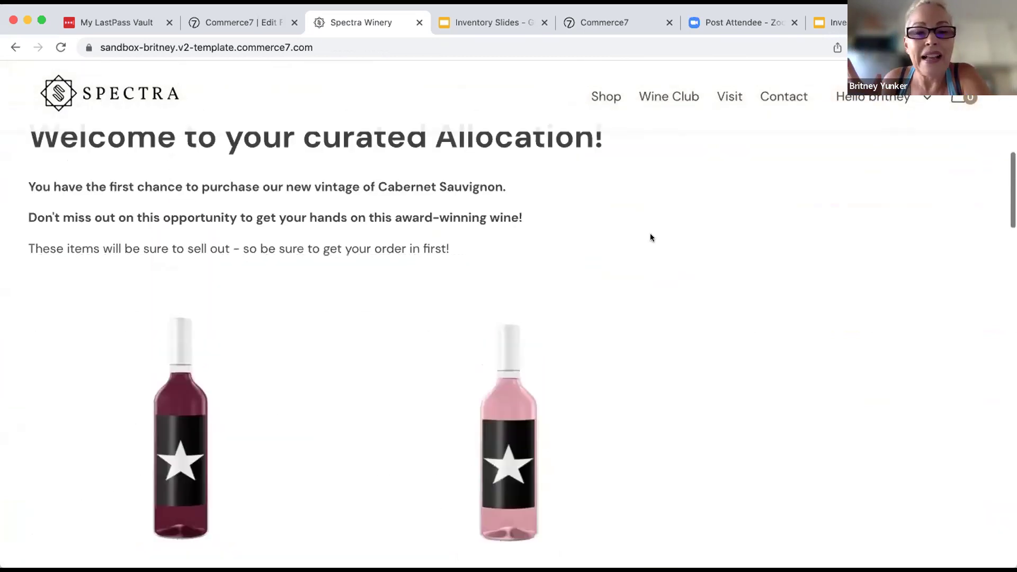
pyautogui.scroll(3, 651, 238)
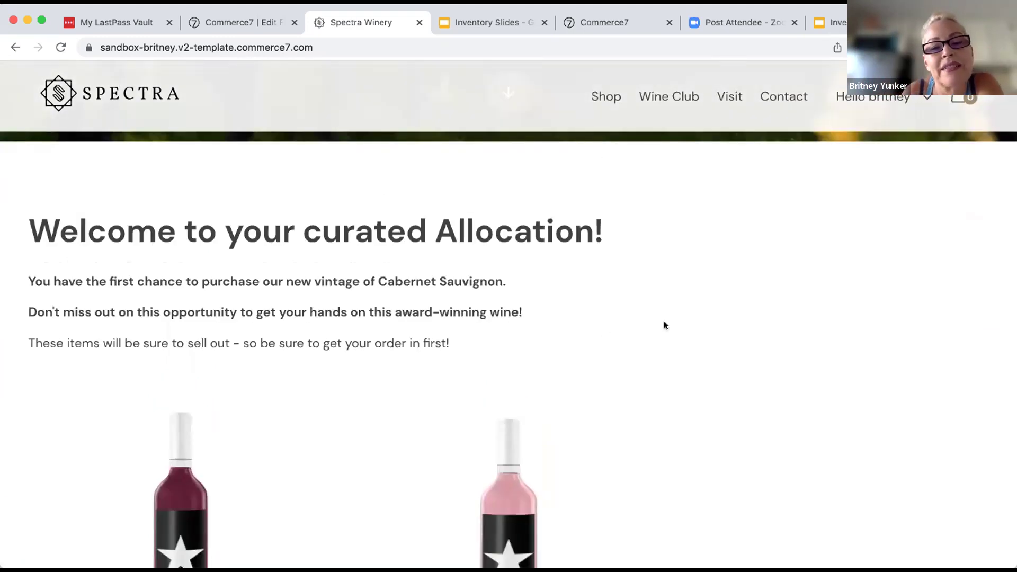
pyautogui.scroll(-4, 651, 347)
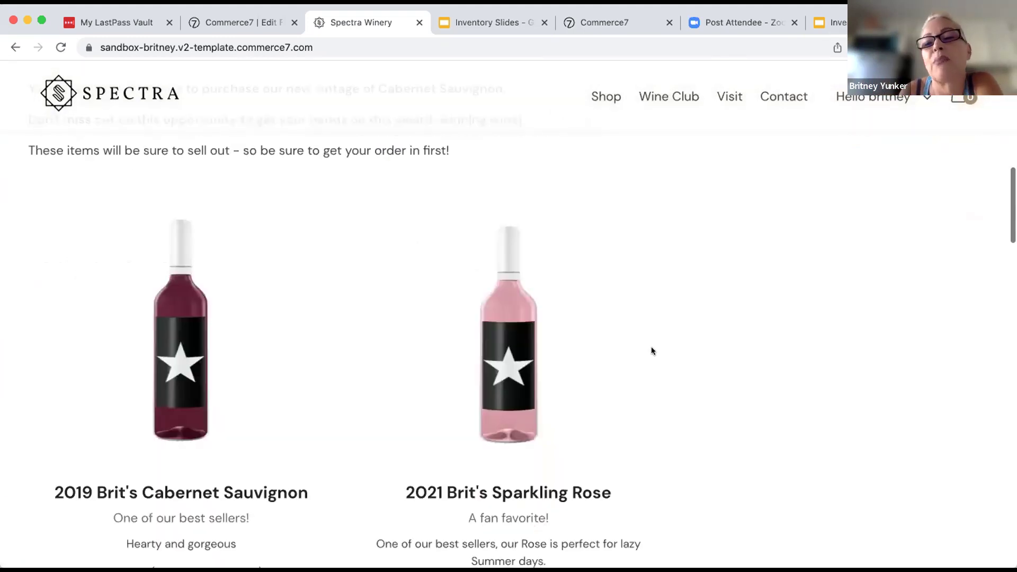
pyautogui.scroll(3, 651, 347)
pyautogui.scroll(10, 651, 350)
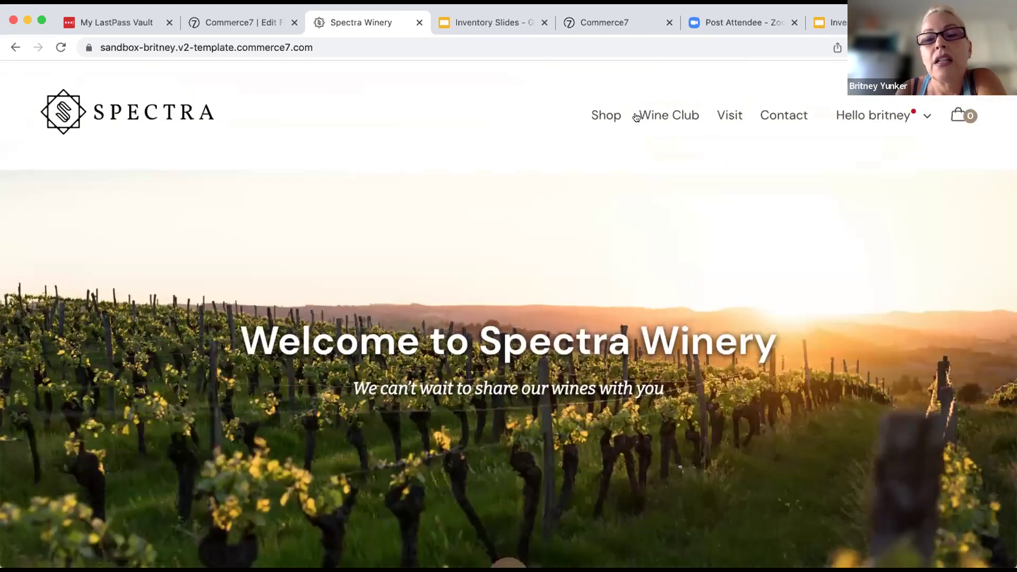
# Open the shop's Wines collection and set the 2019 Brit's Cabernet Sauvignon quantity to 12
pyautogui.click(605, 115)
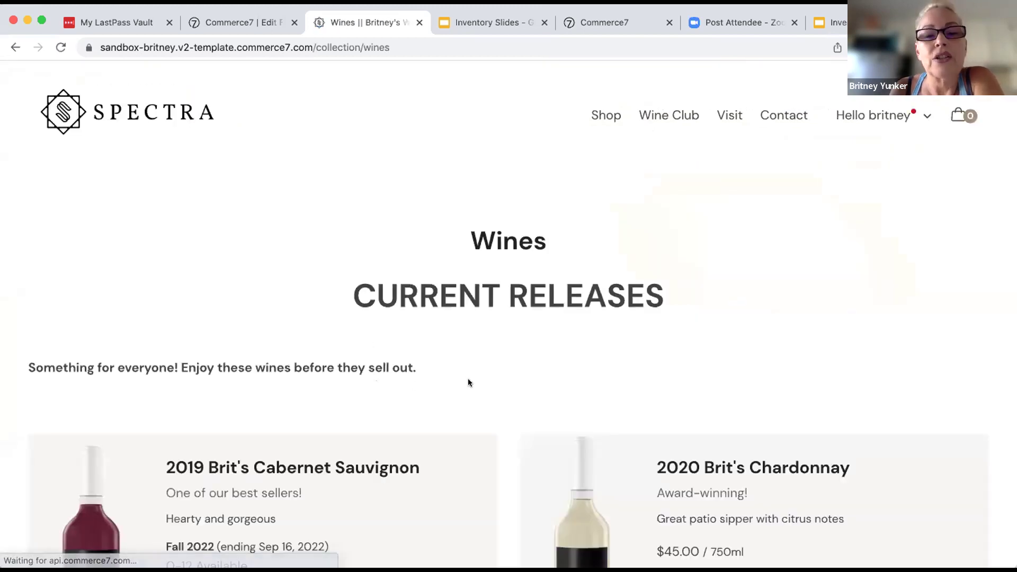
pyautogui.scroll(-3, 469, 379)
pyautogui.scroll(-3, 469, 383)
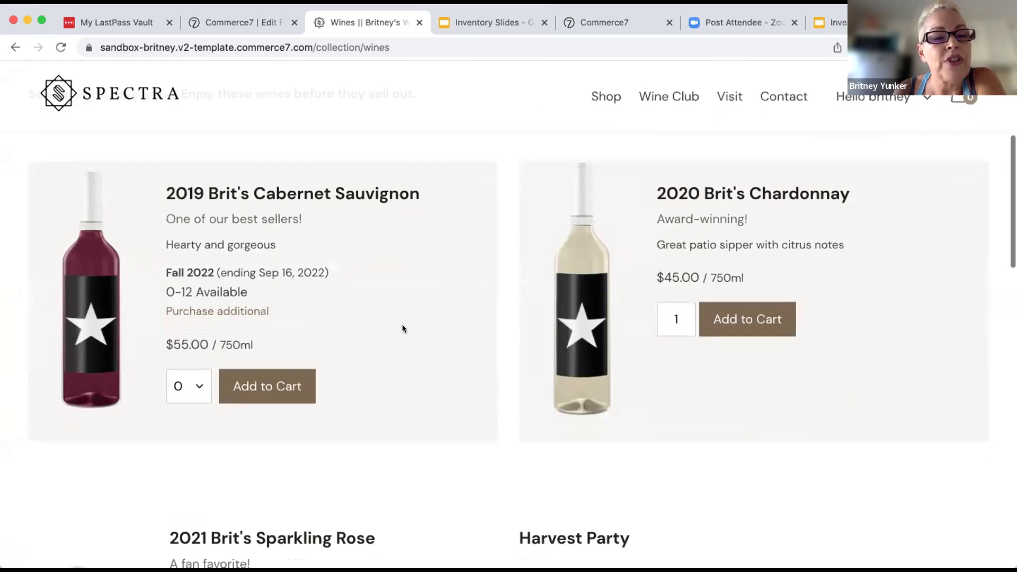
pyautogui.scroll(-2, 403, 328)
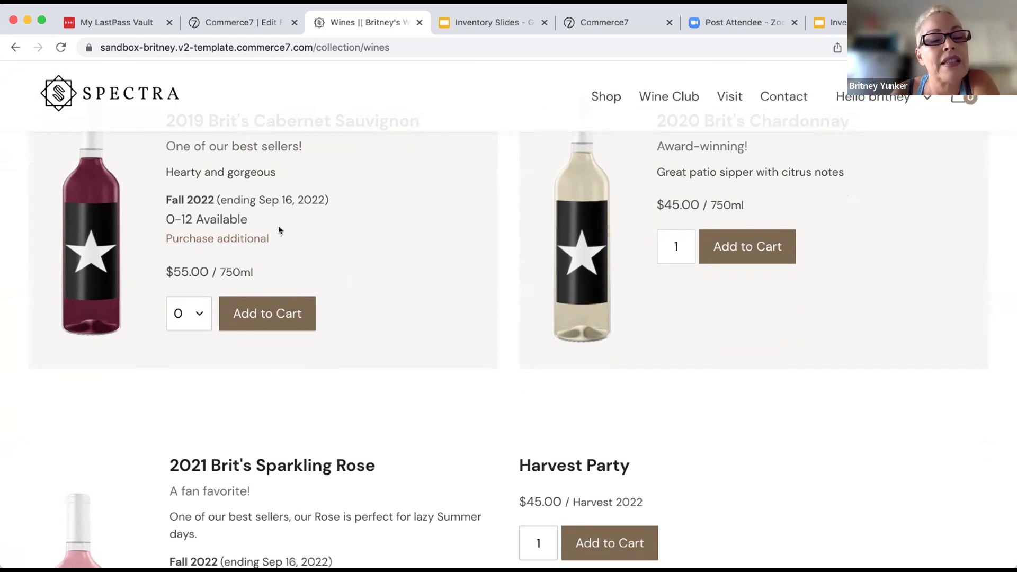
pyautogui.click(193, 313)
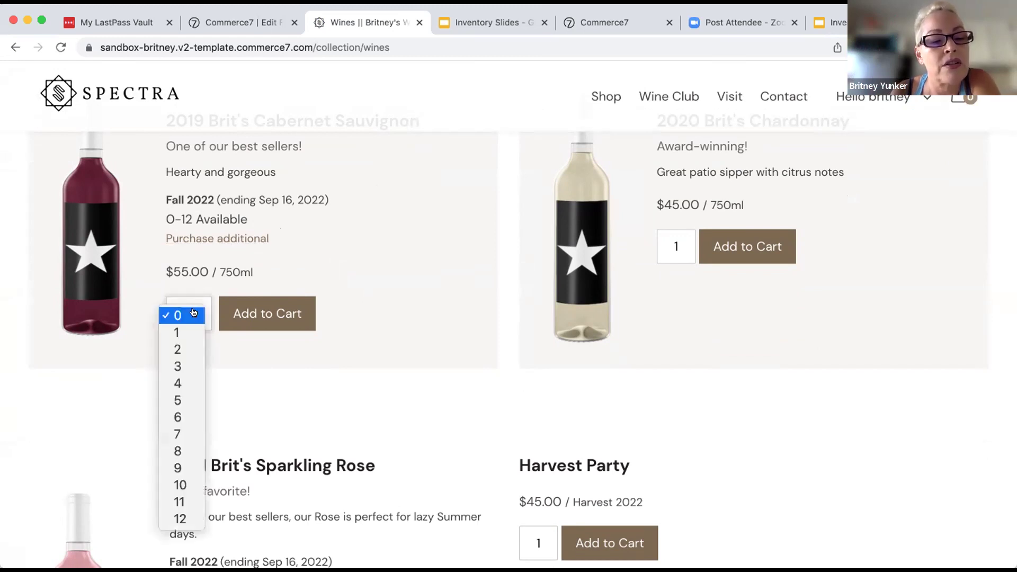
pyautogui.click(172, 523)
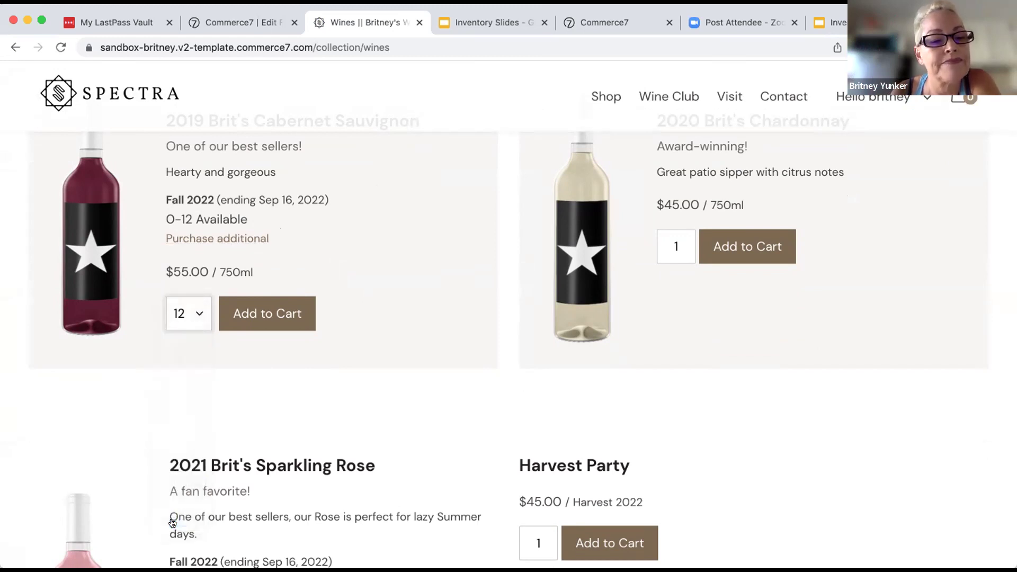
# Submit a purchase request for 6 additional bottles of the 2019 Brit's Cabernet Sauvignon
pyautogui.click(252, 239)
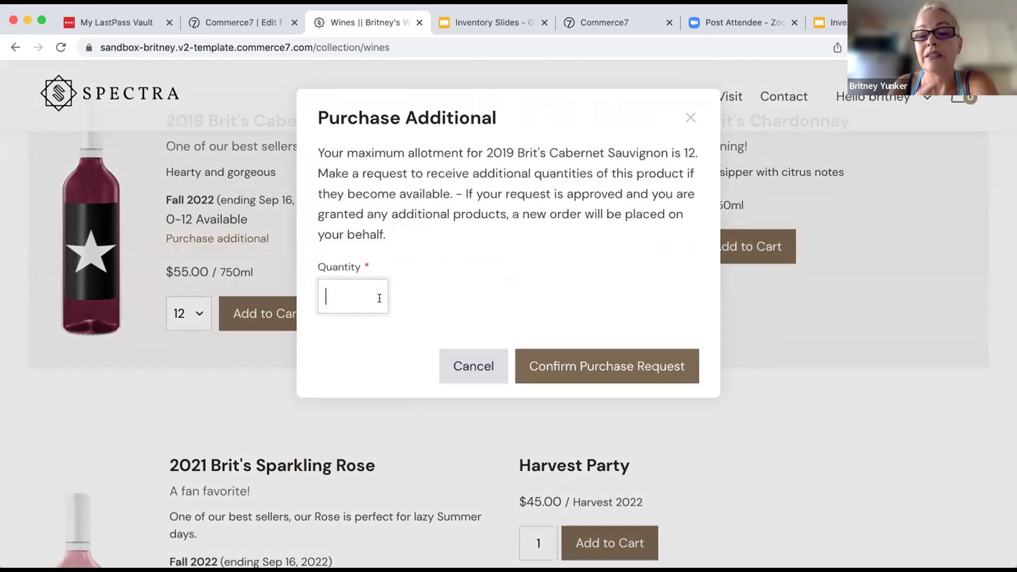
pyautogui.write('6')
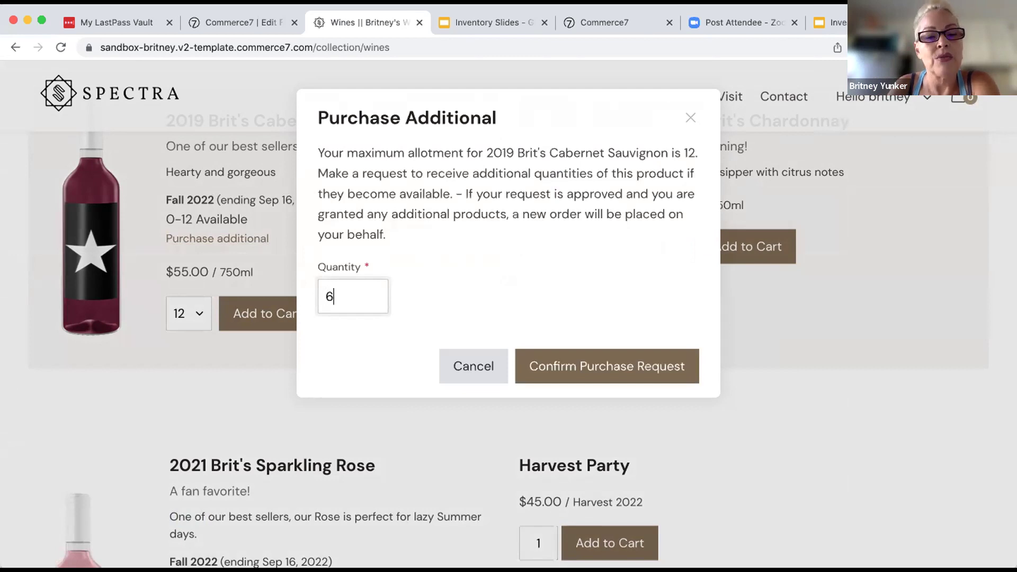
pyautogui.click(536, 359)
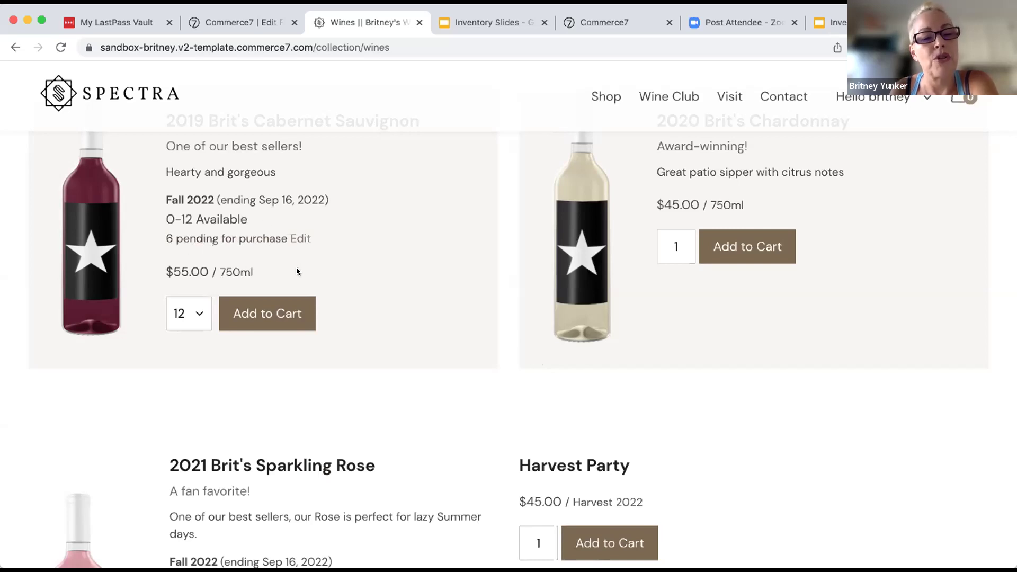
# Add the 12 bottles of 2019 Brit's Cabernet Sauvignon to the cart, check out and place the order
pyautogui.click(267, 313)
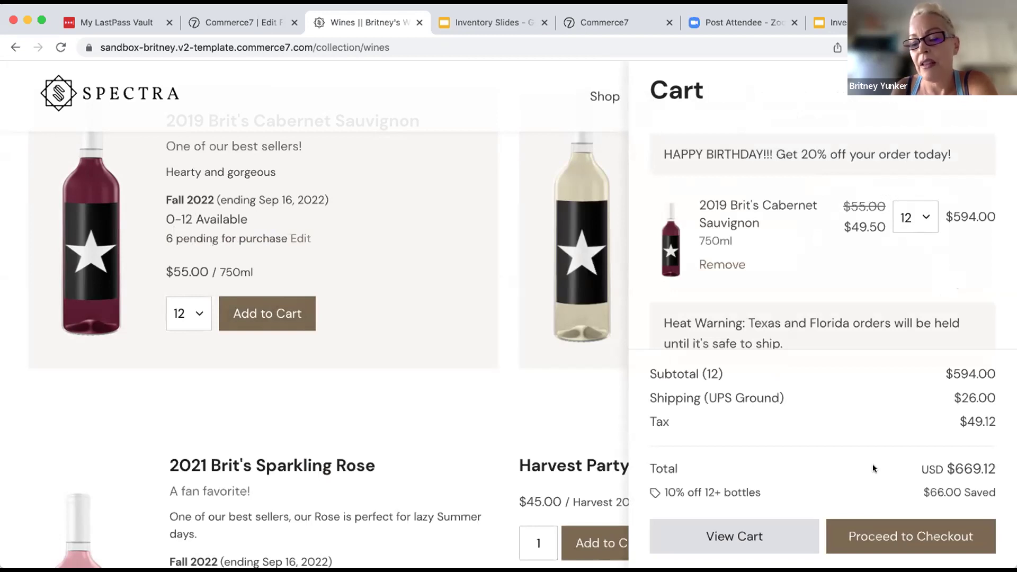
pyautogui.click(888, 526)
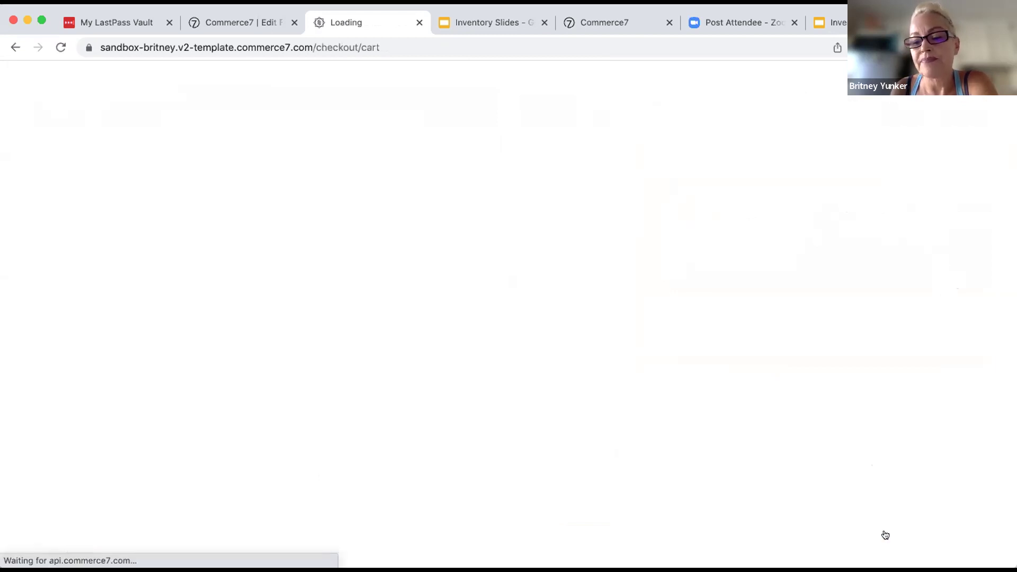
pyautogui.scroll(-6, 513, 386)
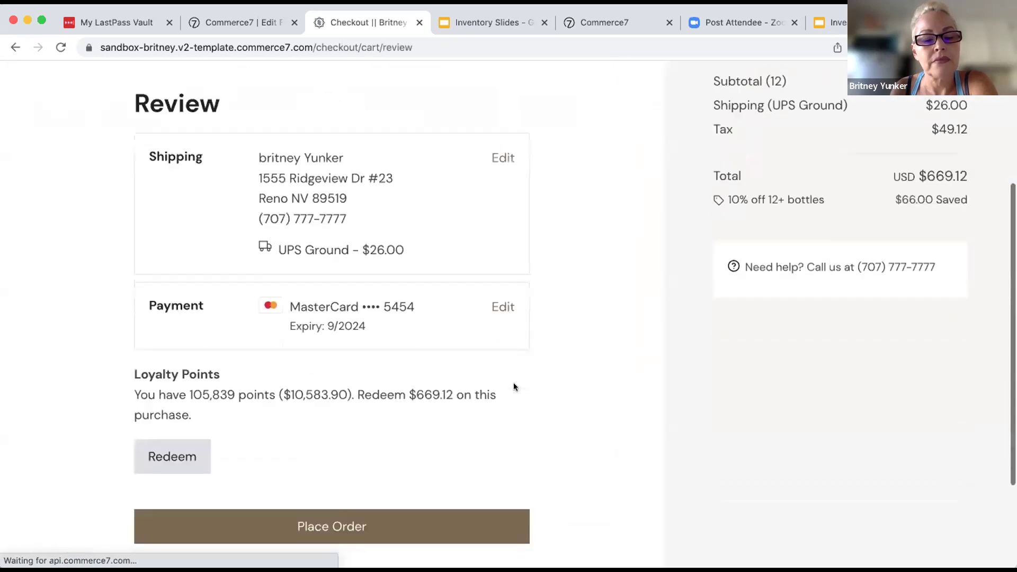
pyautogui.click(365, 452)
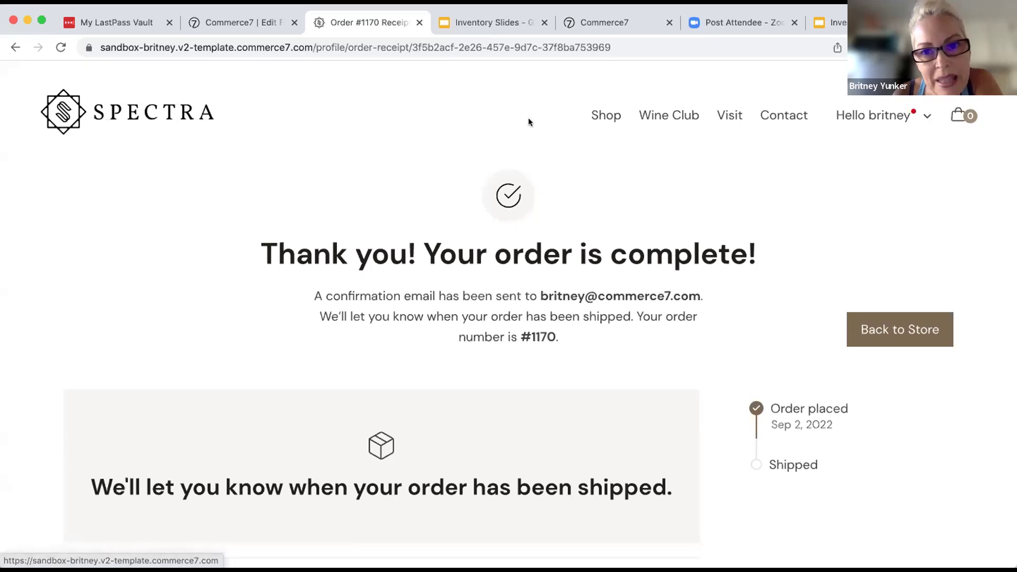
# Return to the Wines collection and change the additional Cabernet Sauvignon purchase request to 12 bottles
pyautogui.click(600, 117)
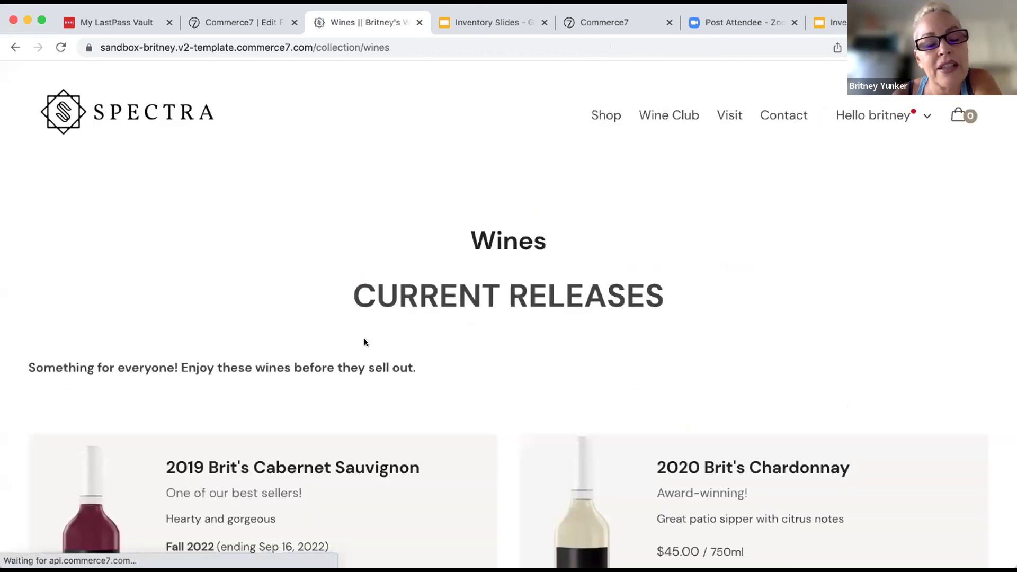
pyautogui.scroll(-5, 393, 422)
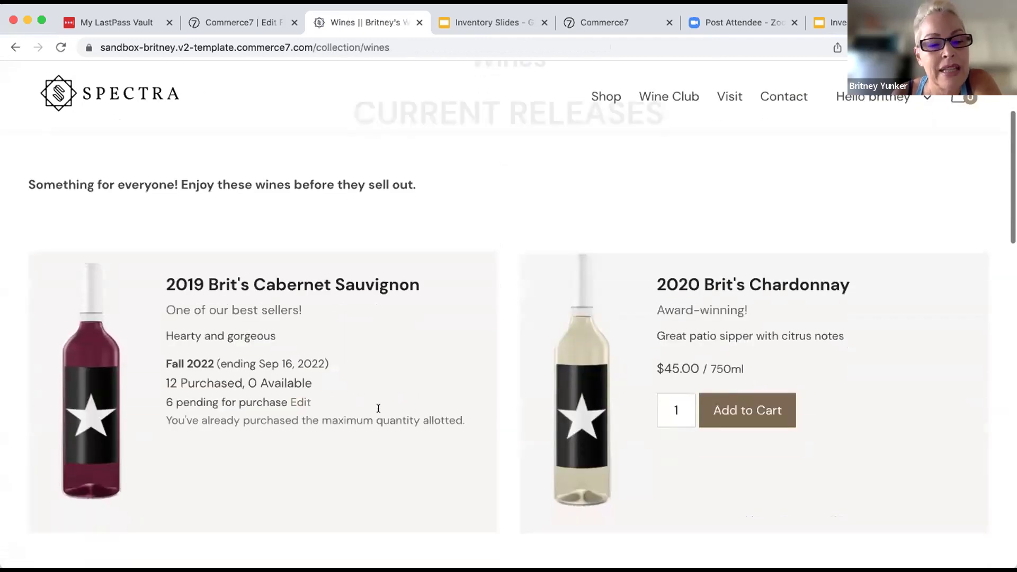
pyautogui.click(301, 401)
pyautogui.click(342, 297)
pyautogui.press('BackSpace')
pyautogui.write('12')
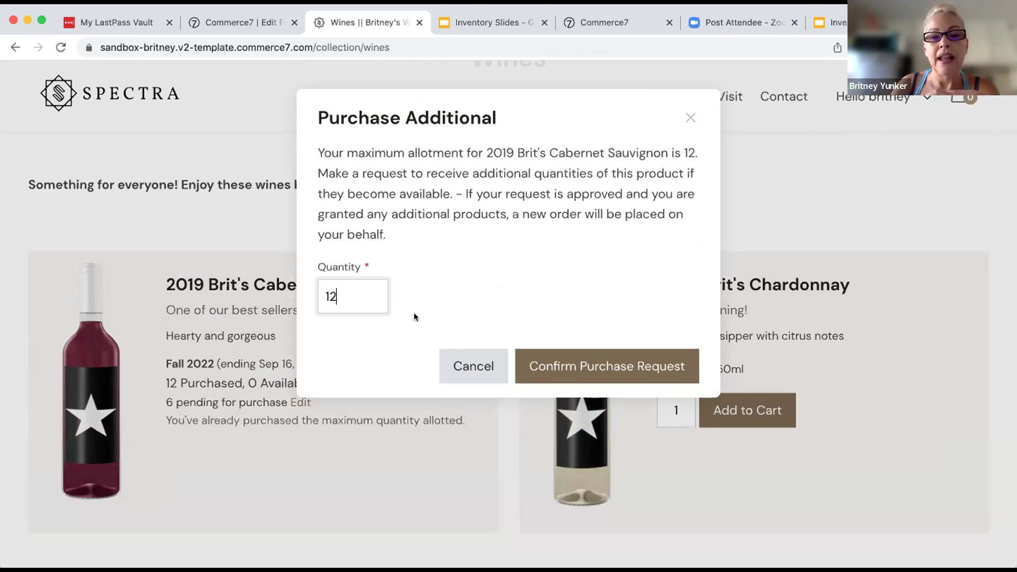
pyautogui.click(566, 363)
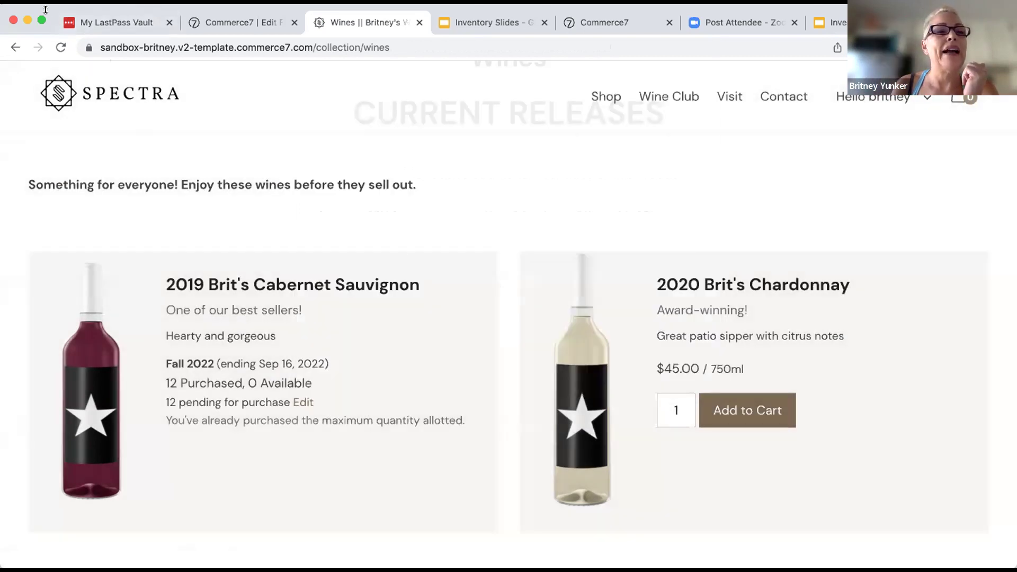
# Switch to the Commerce7 admin, reload the allocation page and view the store's recent orders
pyautogui.click(212, 20)
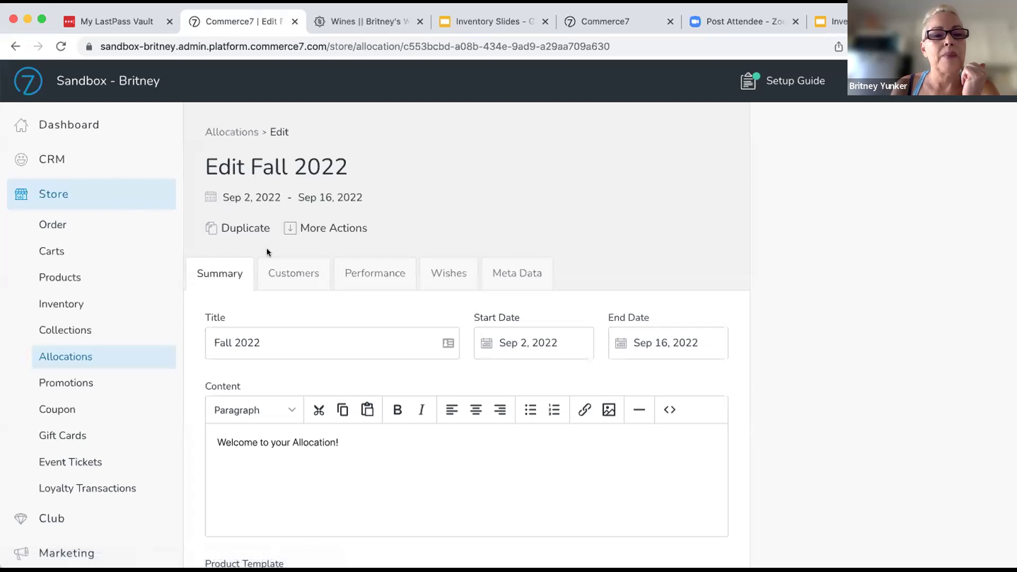
pyautogui.press('super+r')
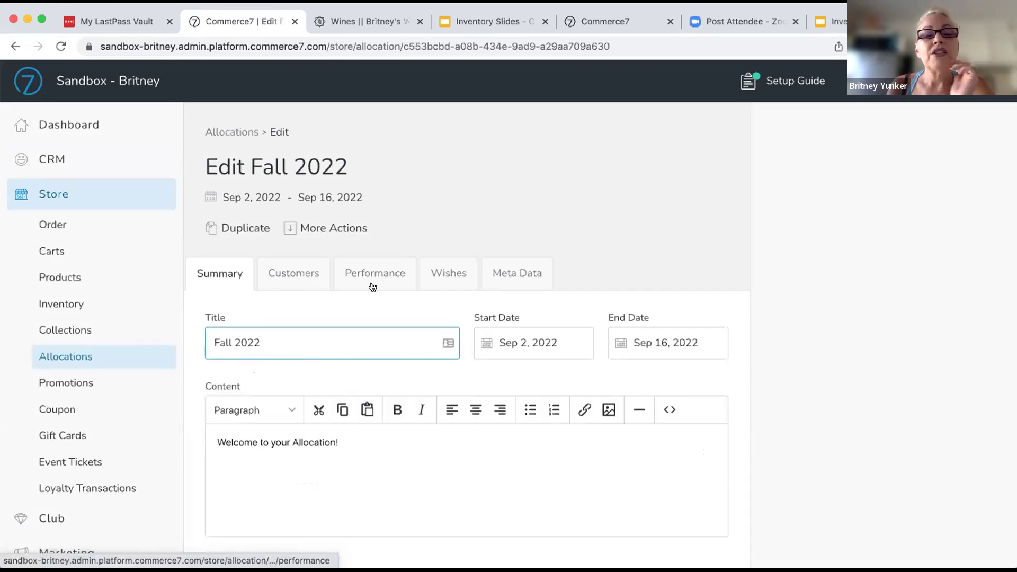
pyautogui.click(101, 222)
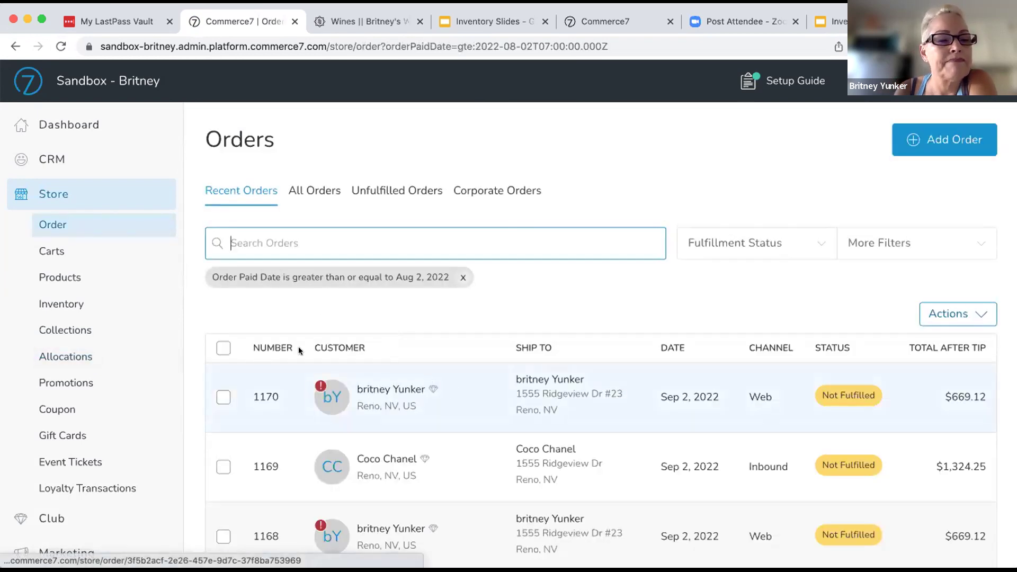
# Open the Fall 2022 allocation and examine its performance figures per wine and its orders
pyautogui.click(103, 357)
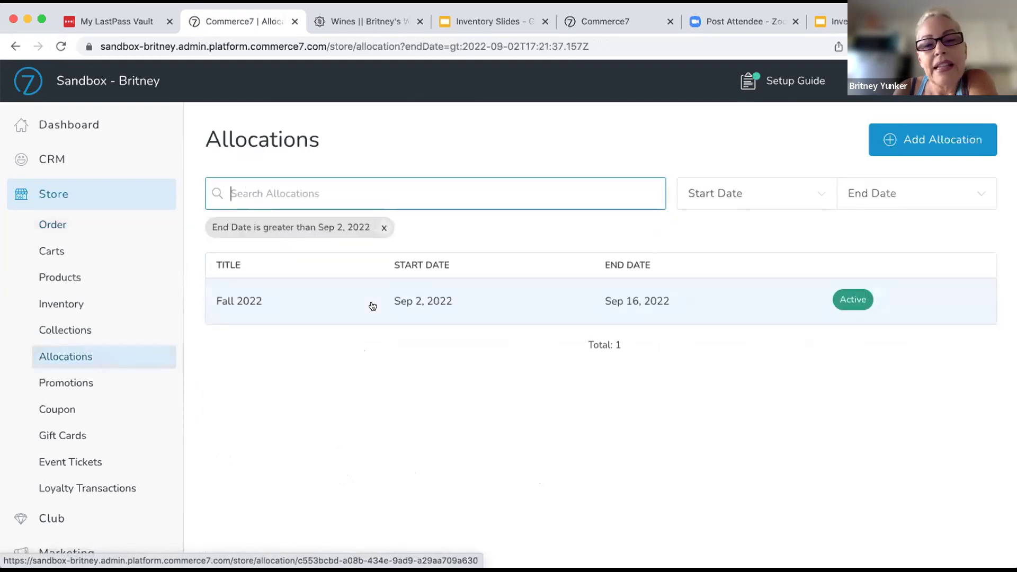
pyautogui.click(373, 306)
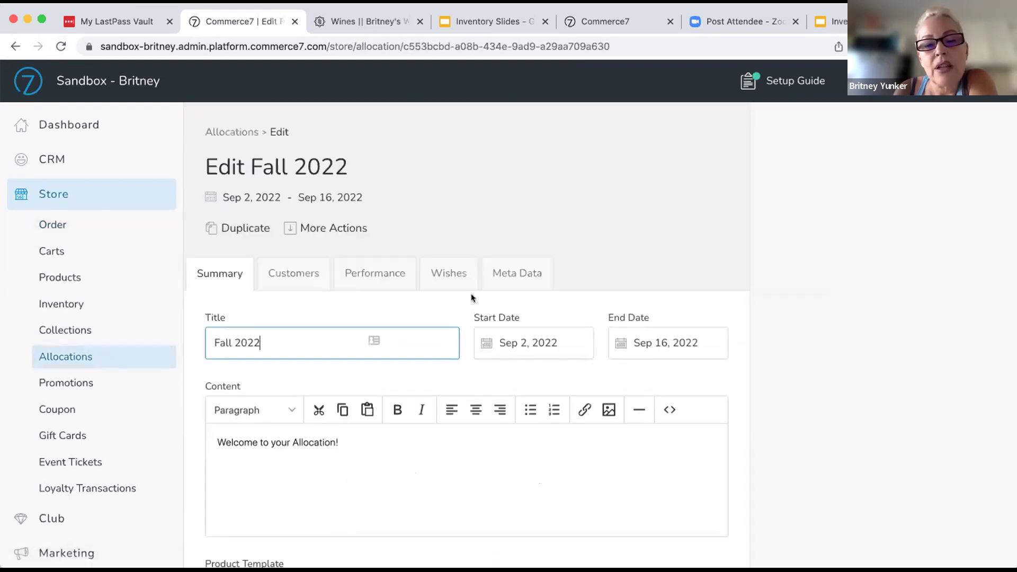
pyautogui.click(383, 278)
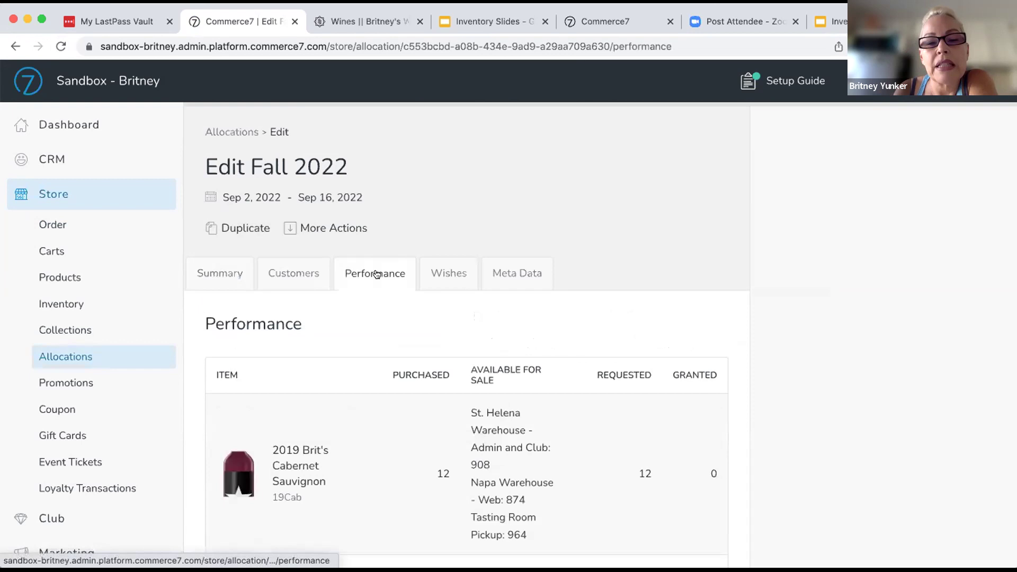
pyautogui.scroll(-2, 526, 387)
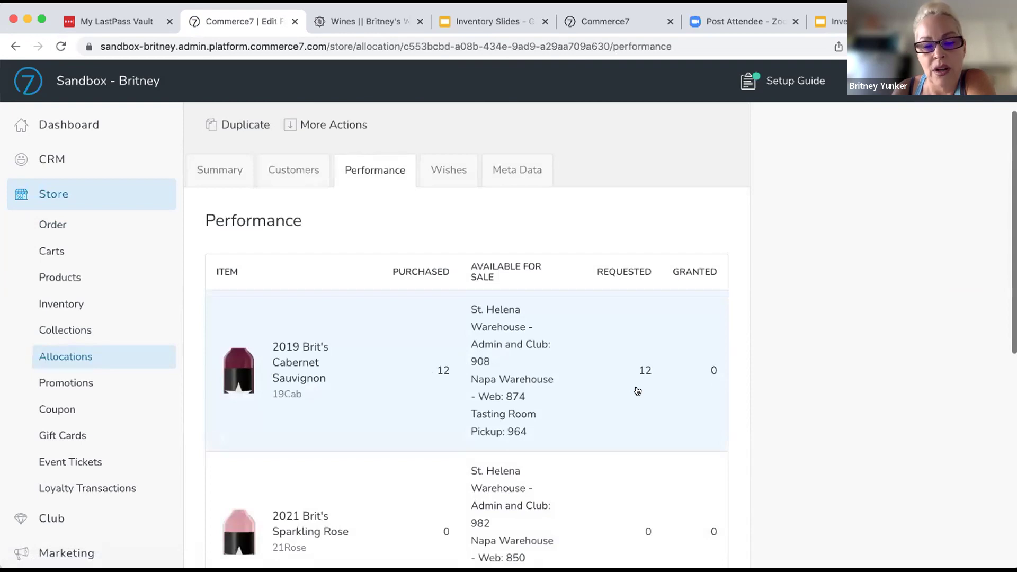
pyautogui.scroll(2, 638, 391)
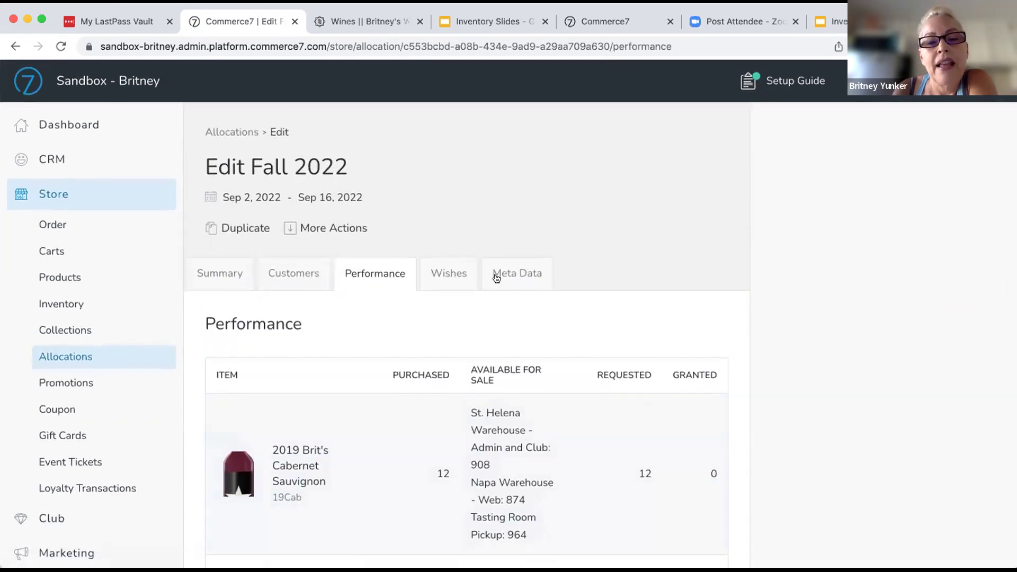
pyautogui.scroll(-10, 530, 423)
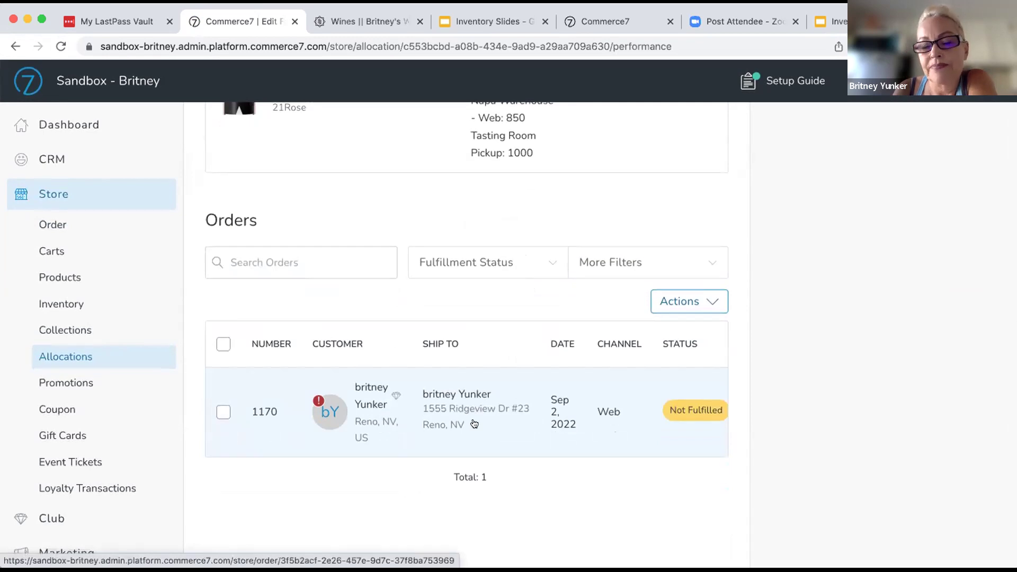
pyautogui.scroll(10, 474, 423)
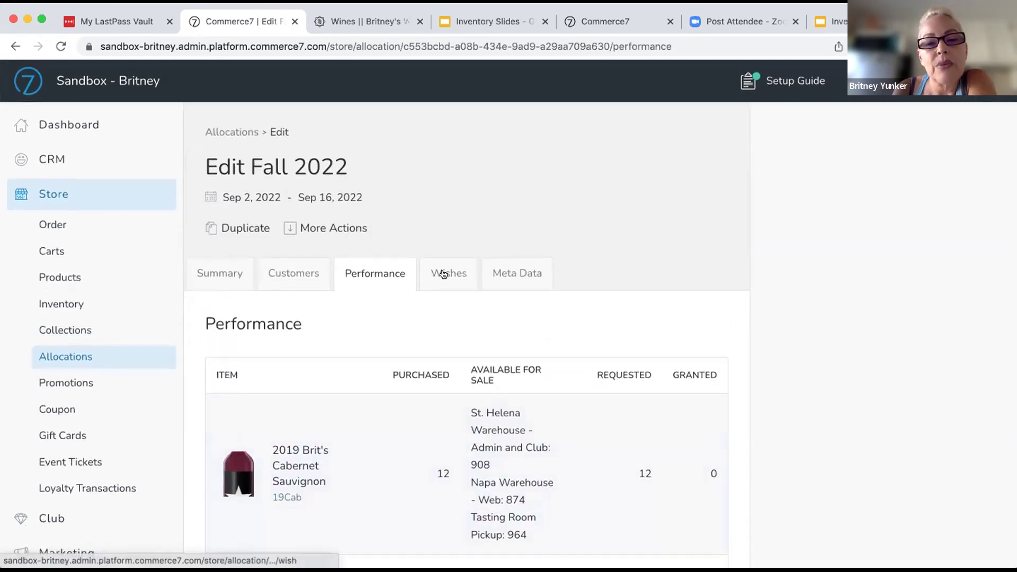
# View the Fall 2022 allocation's customer wishes, and open the form for adding a wish and cancel it
pyautogui.click(444, 273)
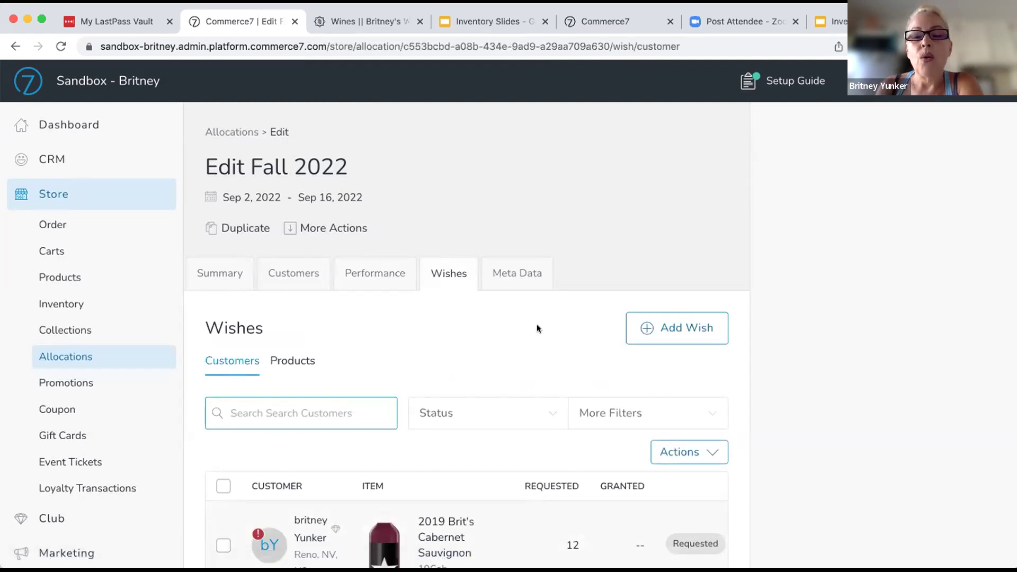
pyautogui.scroll(-2, 537, 328)
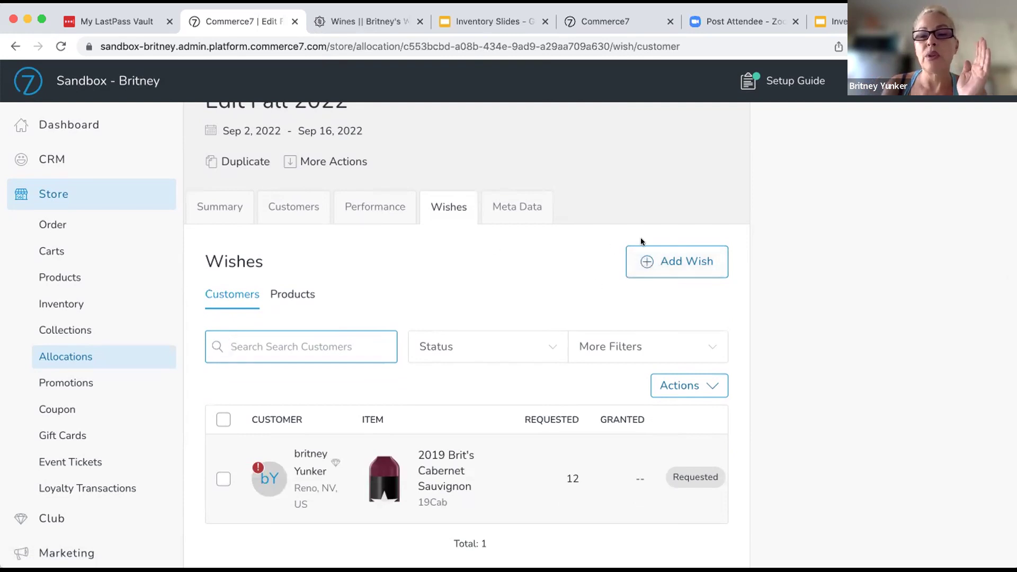
pyautogui.click(652, 261)
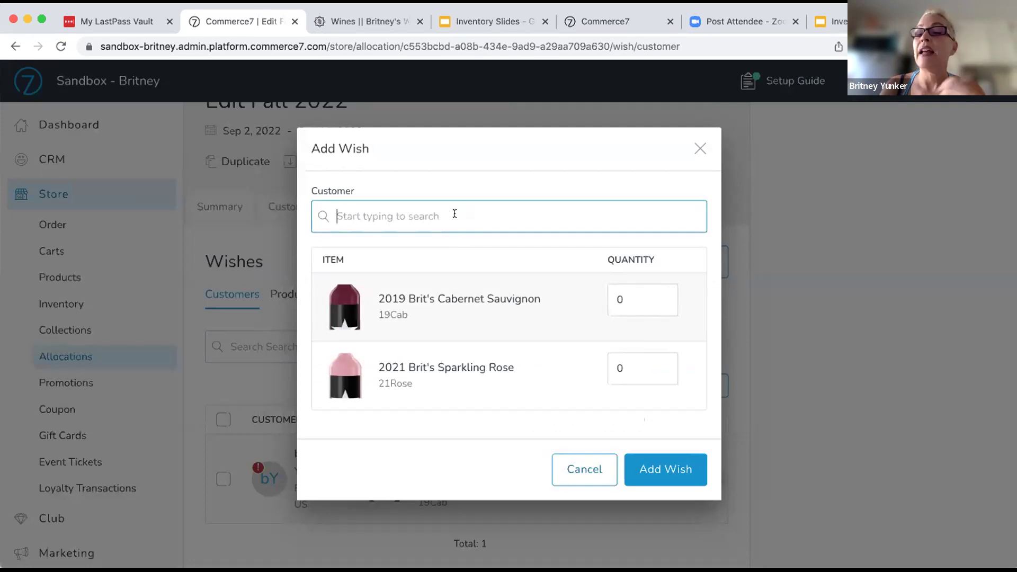
pyautogui.click(559, 469)
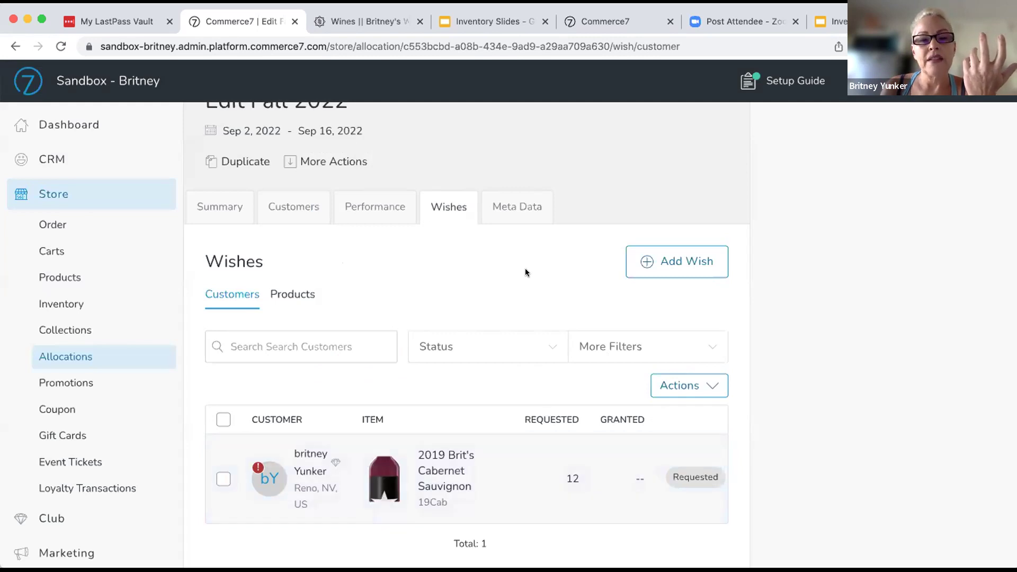
pyautogui.scroll(-2, 526, 272)
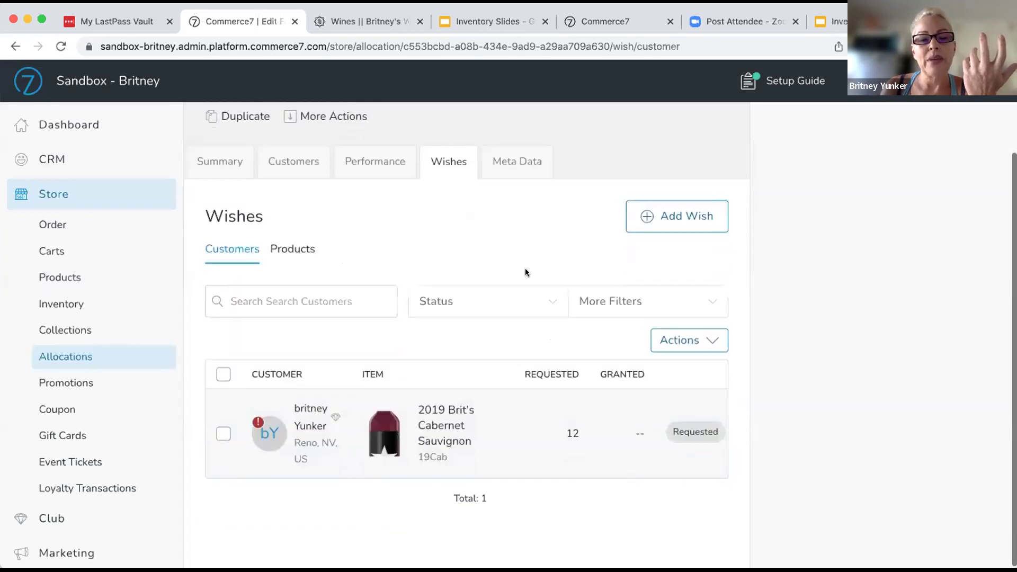
# Open the customer's Fall 2022 wish and add 3 bottles of 2021 Brit's Sparkling Rose to it
pyautogui.click(462, 432)
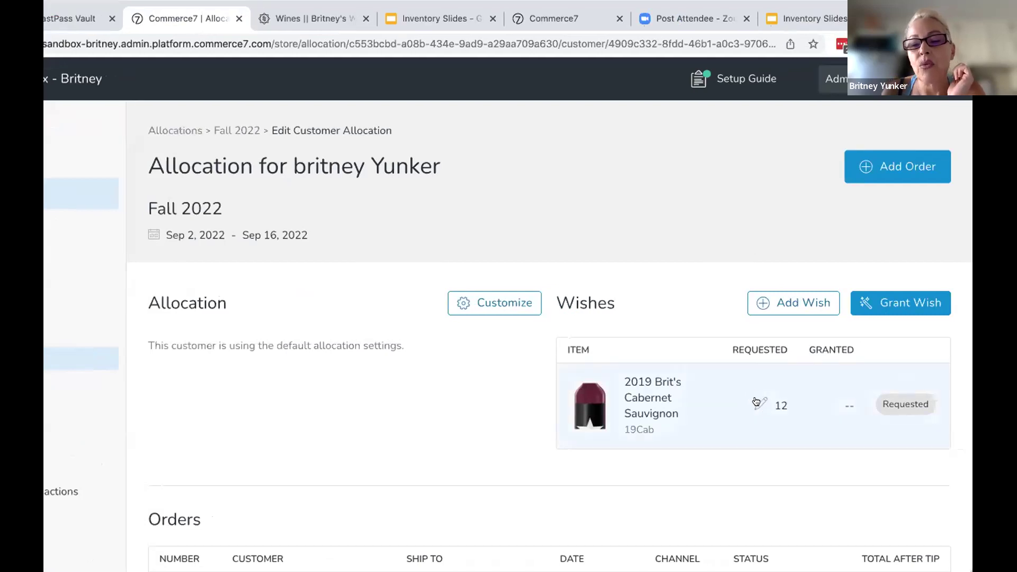
pyautogui.click(758, 404)
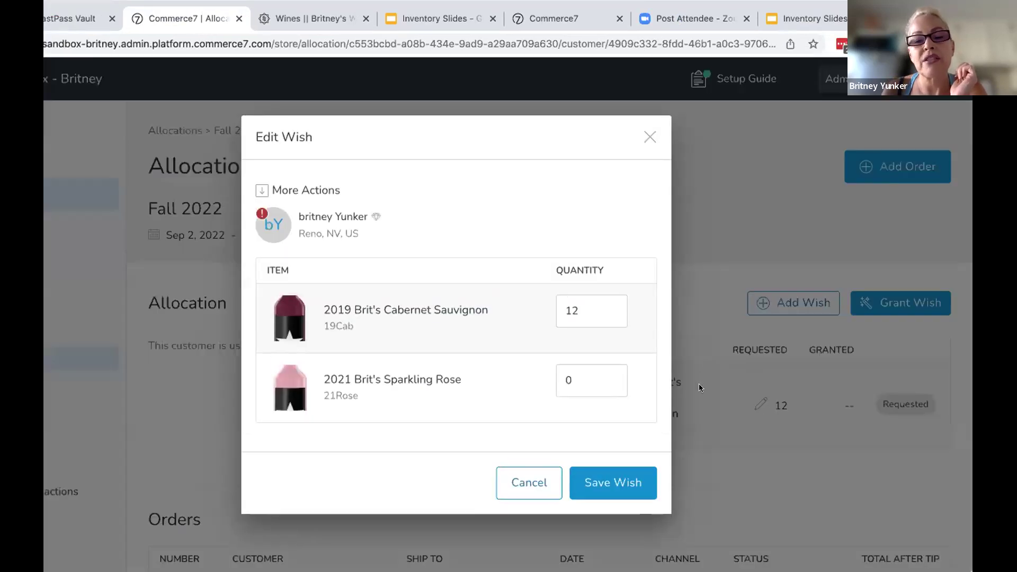
pyautogui.click(577, 375)
pyautogui.press('BackSpace')
pyautogui.write('3')
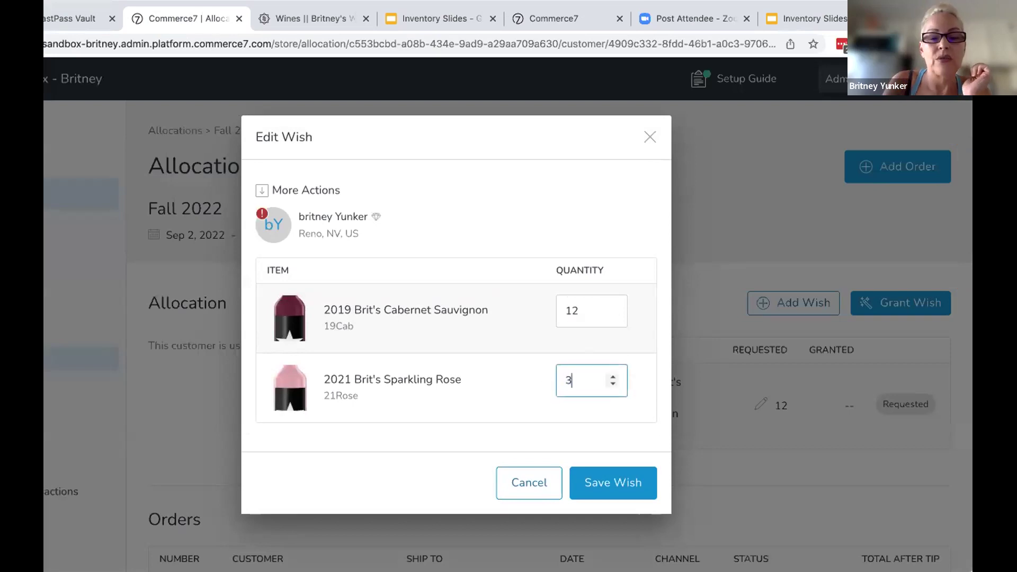
pyautogui.click(602, 479)
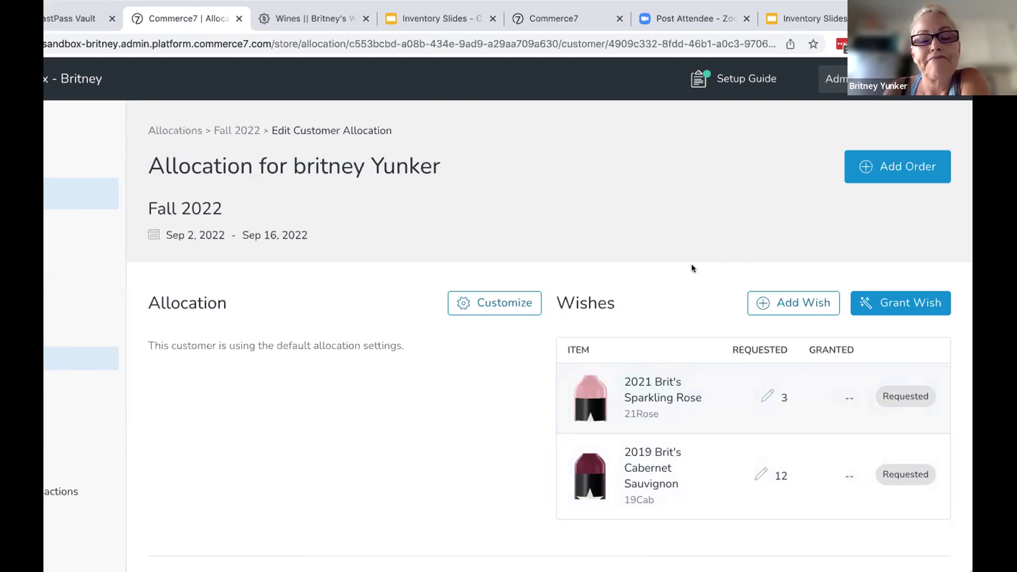
# Grant the customer's wishes in full: 3 bottles of 2021 Brit's Sparkling Rose and 12 of 2019 Brit's Cabernet Sauvignon
pyautogui.scroll(-3, 632, 279)
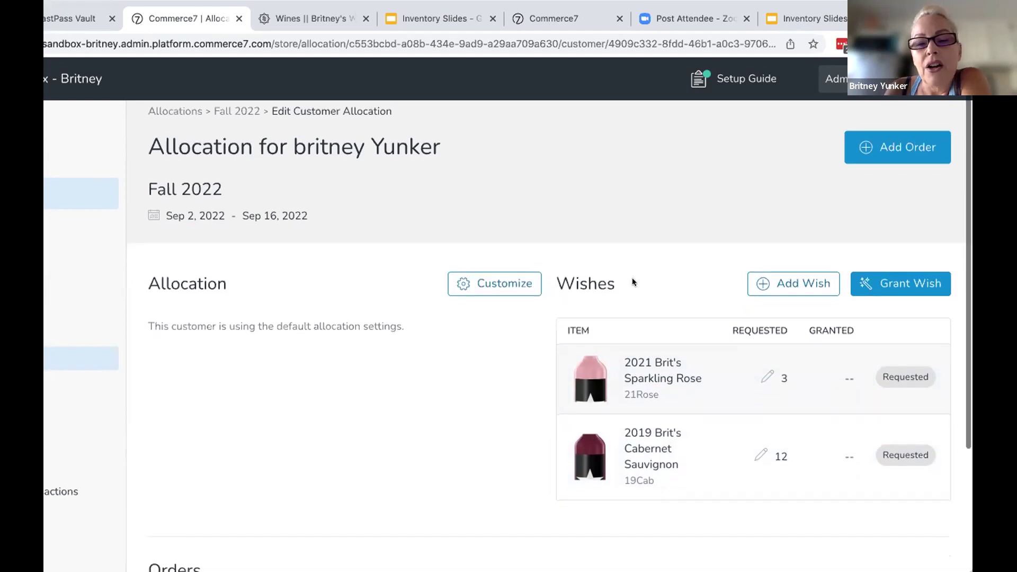
pyautogui.scroll(-3, 633, 282)
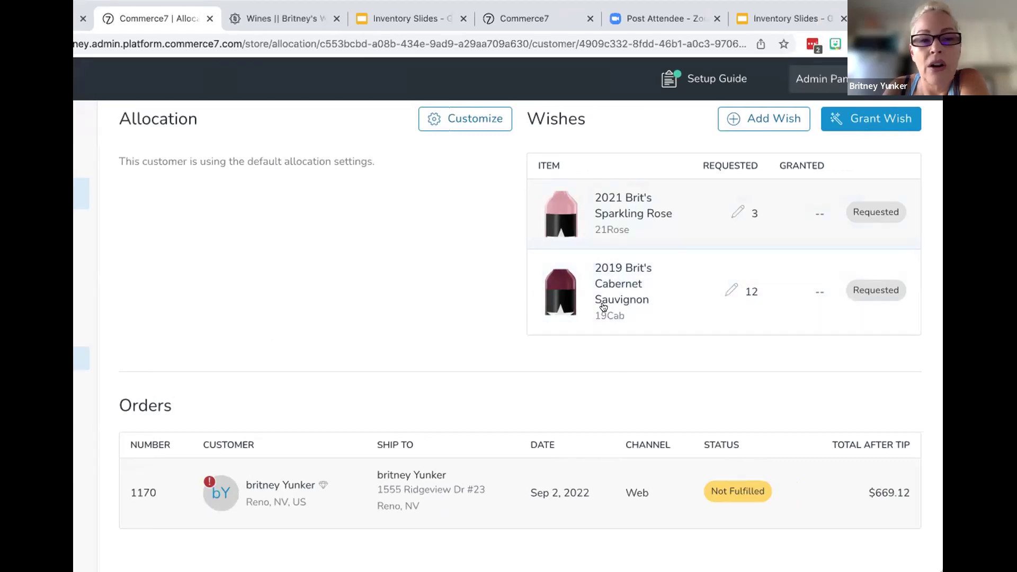
pyautogui.scroll(4, 535, 378)
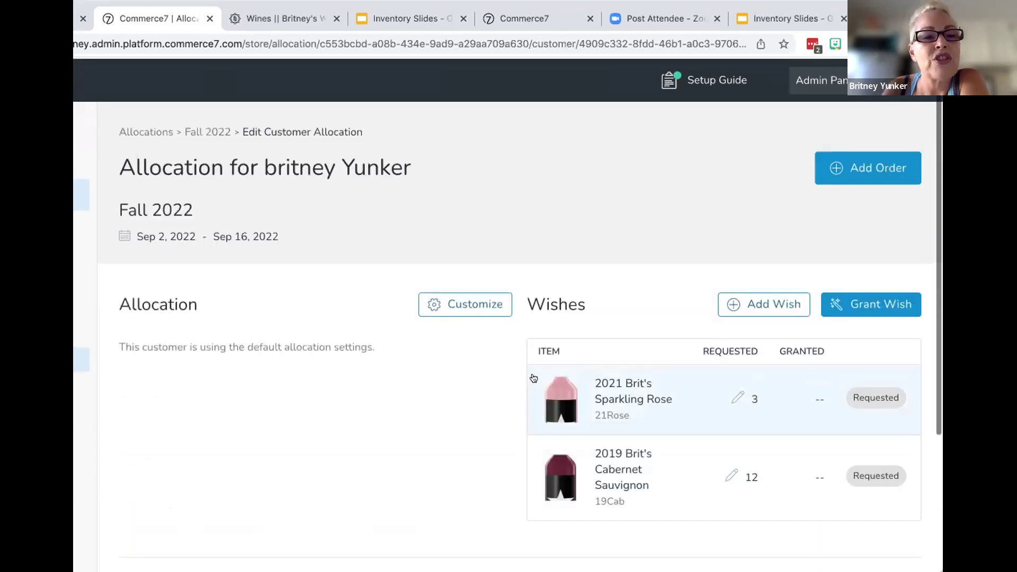
pyautogui.scroll(-1, 406, 350)
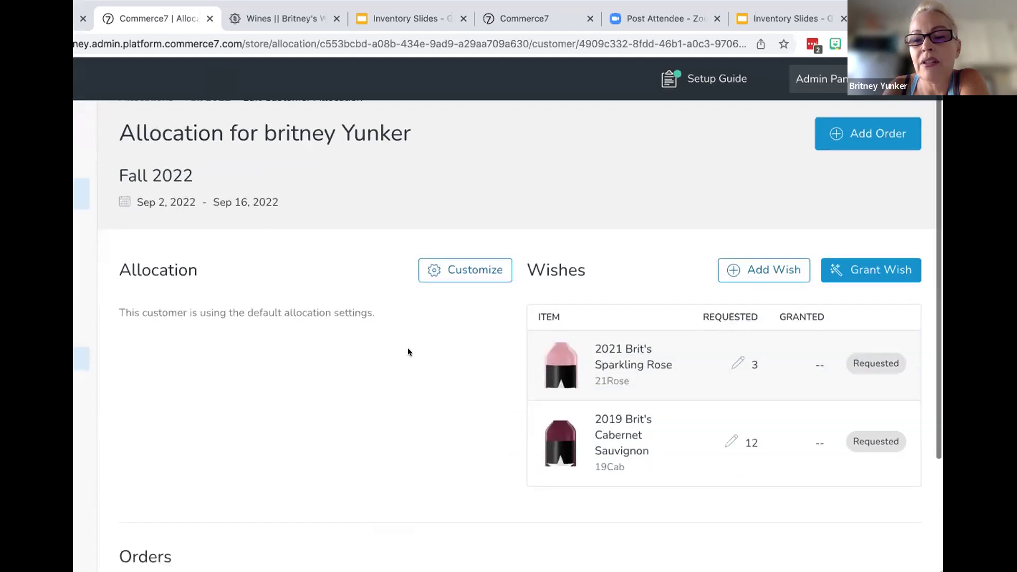
pyautogui.scroll(-2, 408, 352)
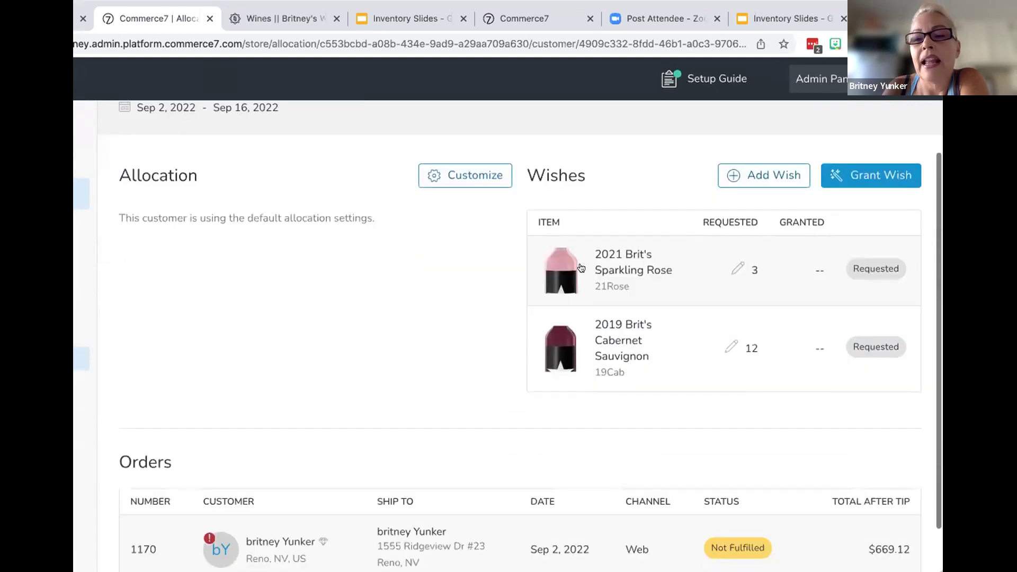
pyautogui.click(879, 177)
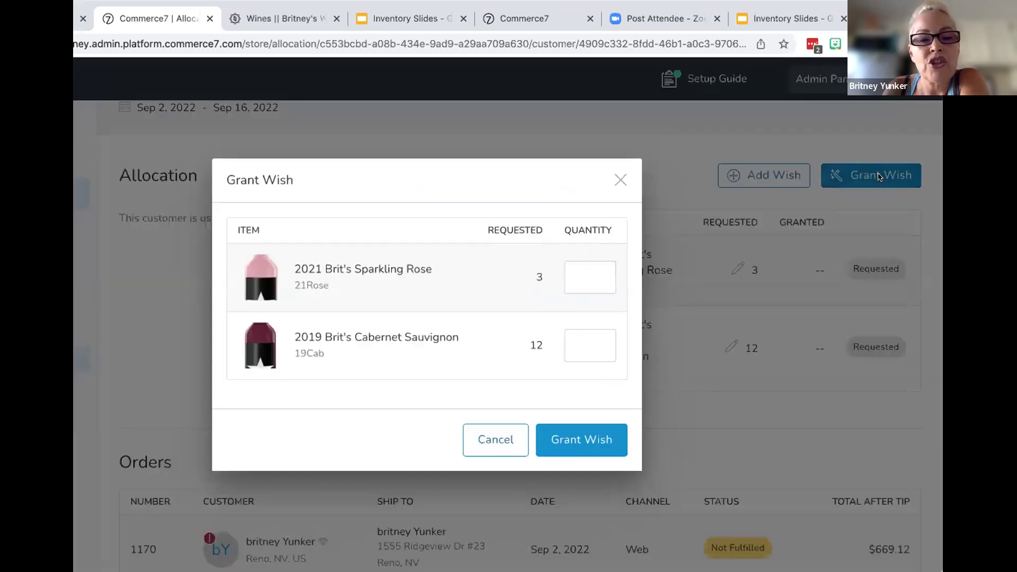
pyautogui.click(584, 273)
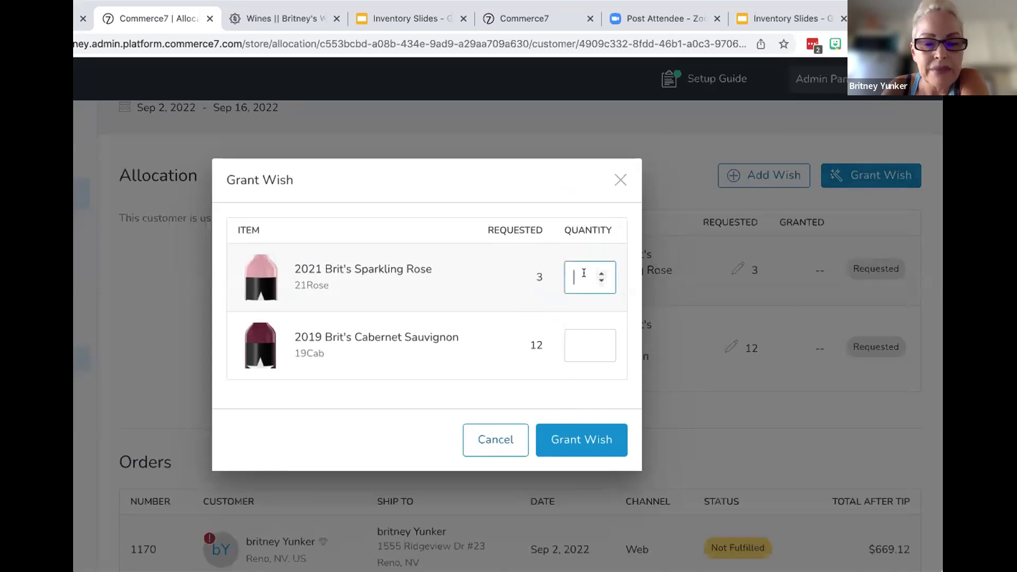
pyautogui.write('3')
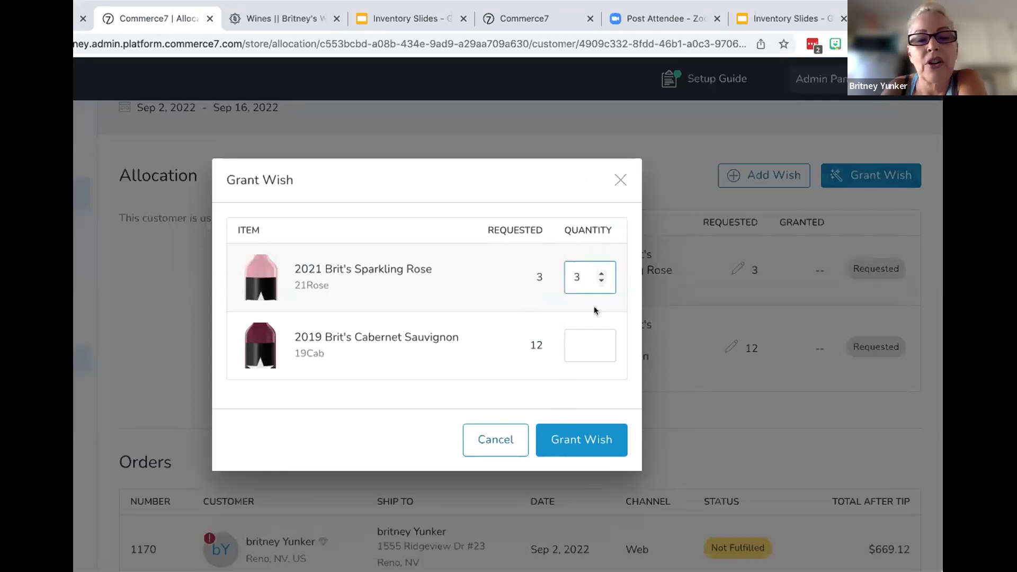
pyautogui.click(584, 346)
pyautogui.write('12')
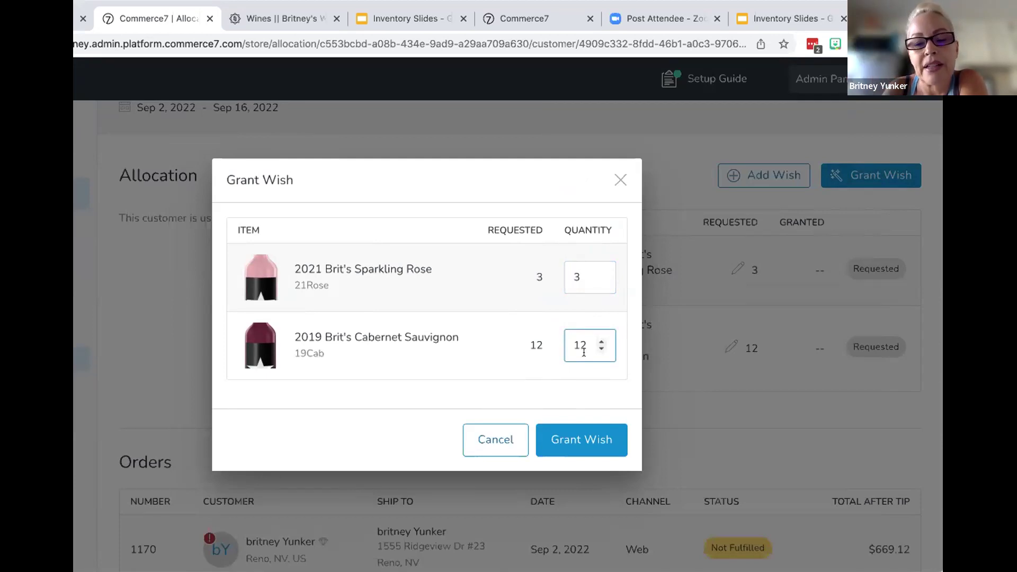
pyautogui.click(570, 433)
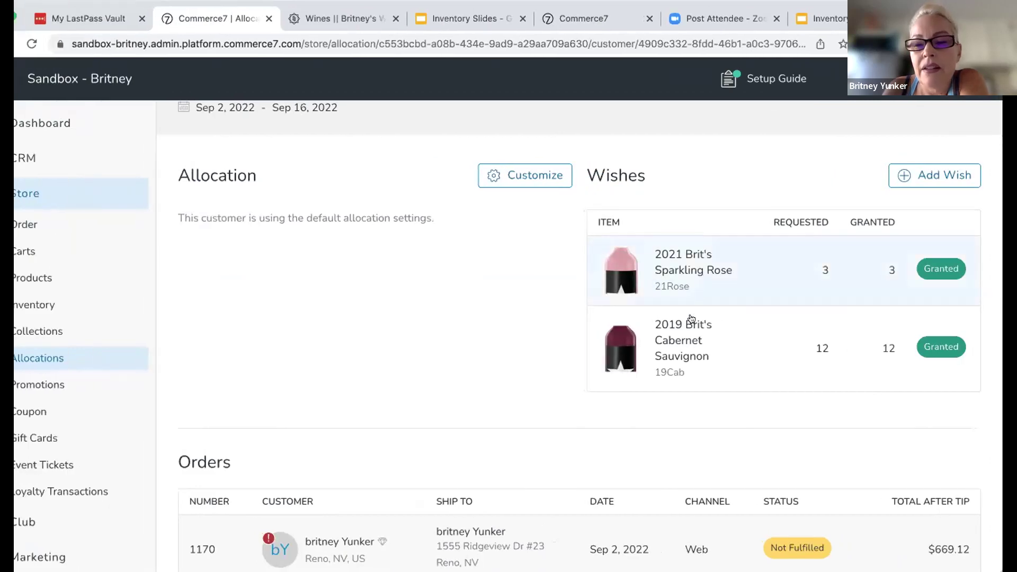
# Review the customer's granted wishes, and return to the Fall 2022 wishes list to view the available bulk actions
pyautogui.scroll(-1, 510, 353)
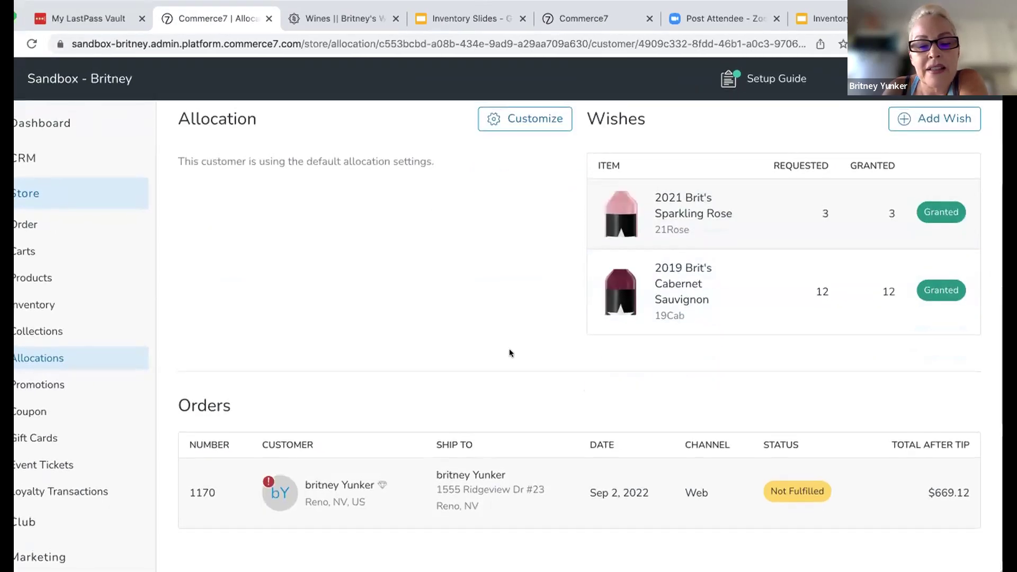
pyautogui.scroll(3, 510, 353)
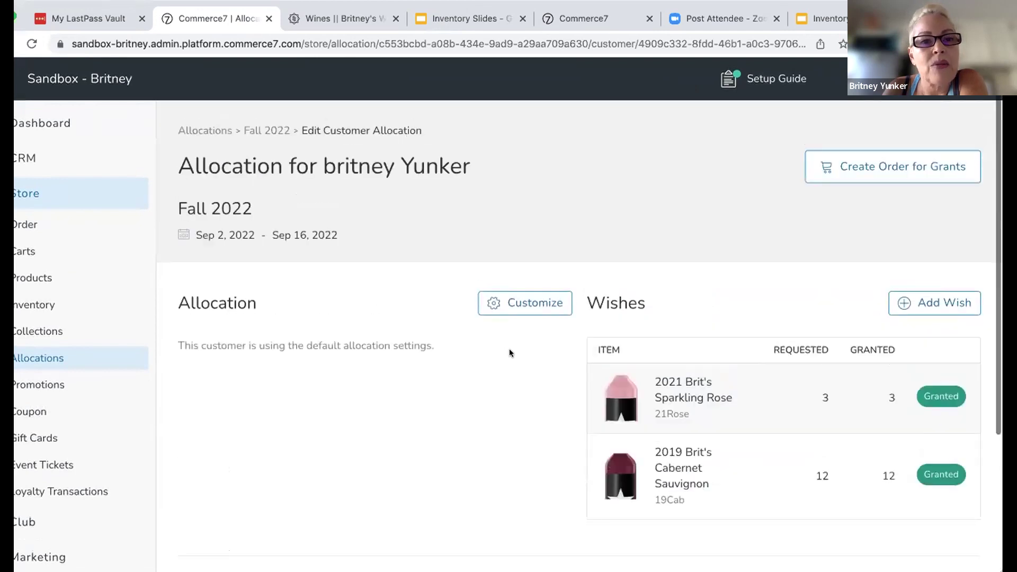
pyautogui.click(264, 127)
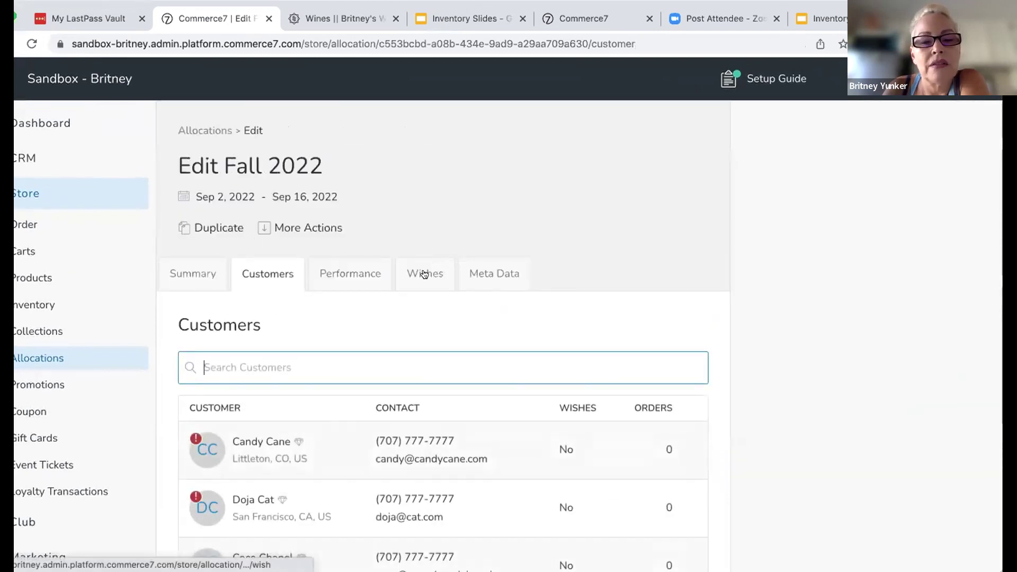
pyautogui.click(425, 274)
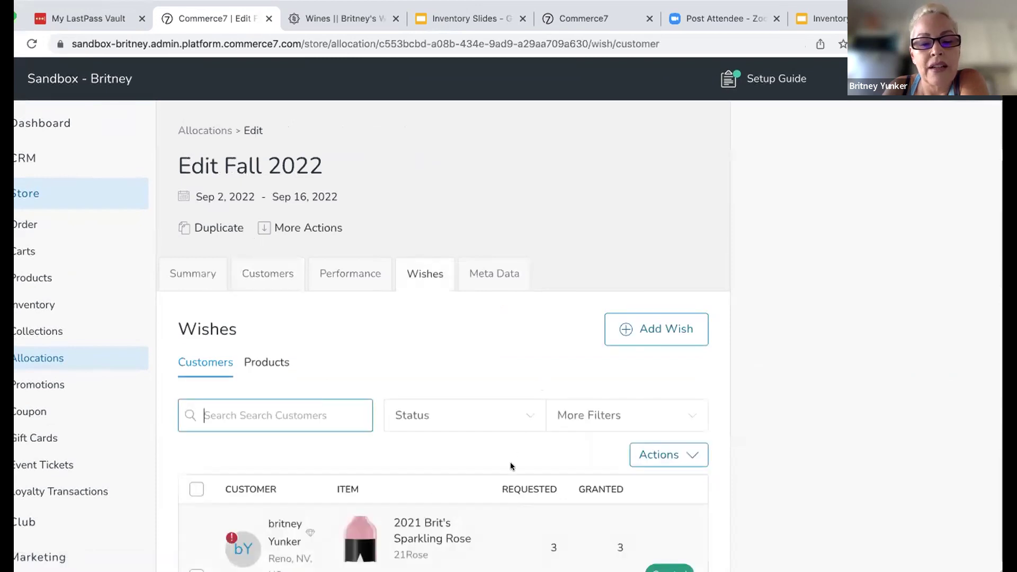
pyautogui.scroll(-3, 507, 467)
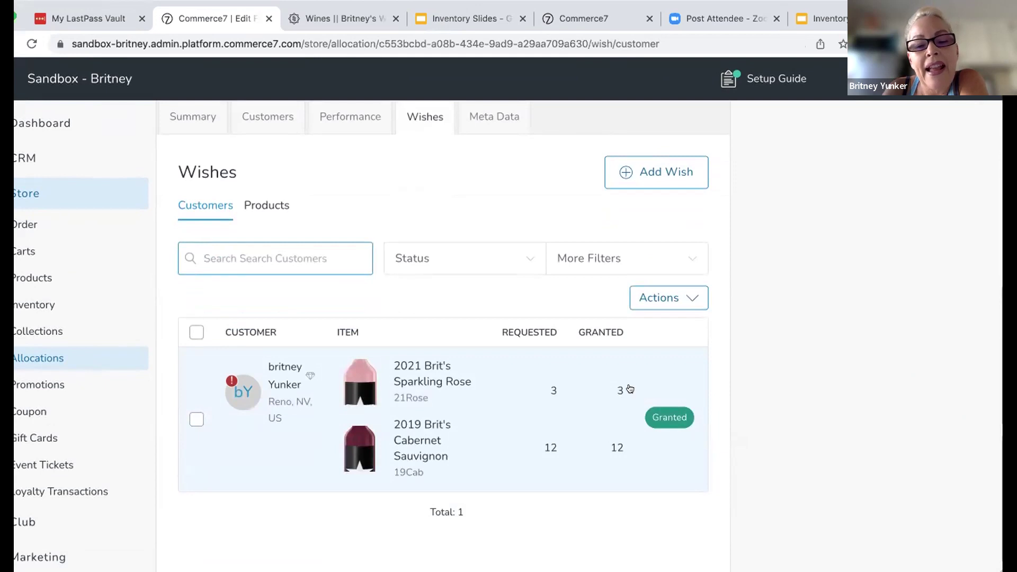
pyautogui.click(652, 300)
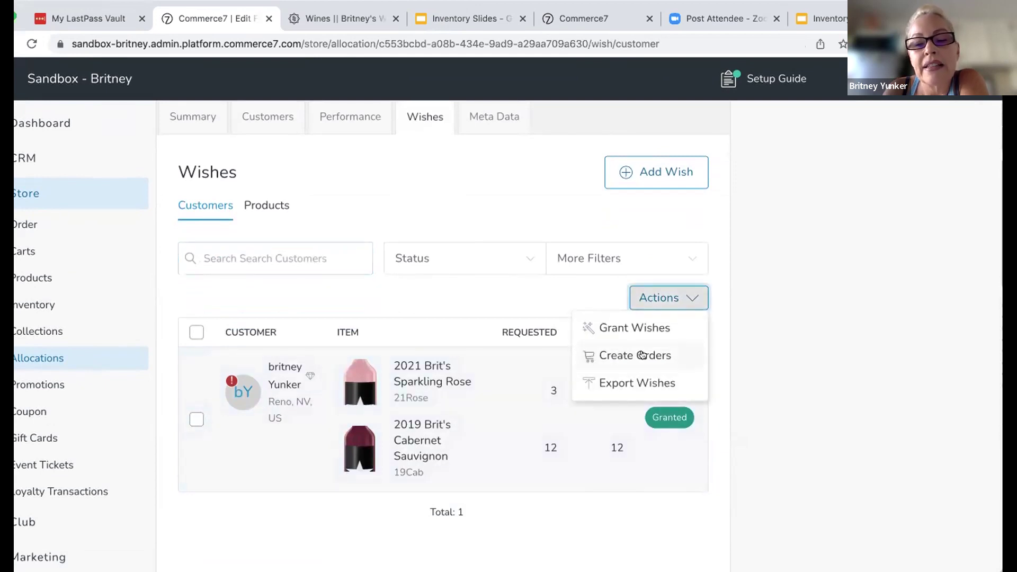
pyautogui.click(516, 294)
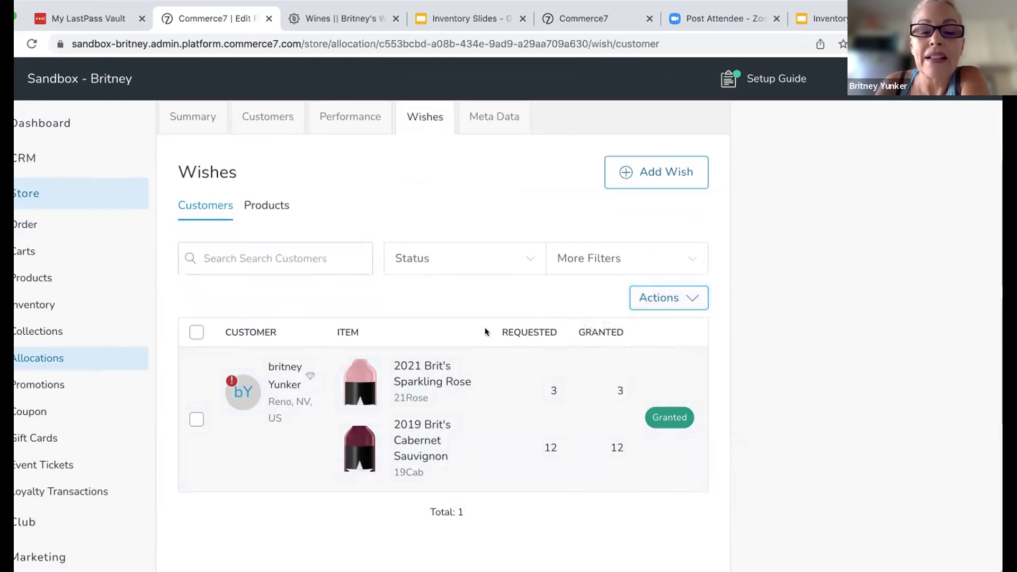
# Look at the customer's own allocation page from the granted wish and return to the Fall 2022 wishes list
pyautogui.click(456, 393)
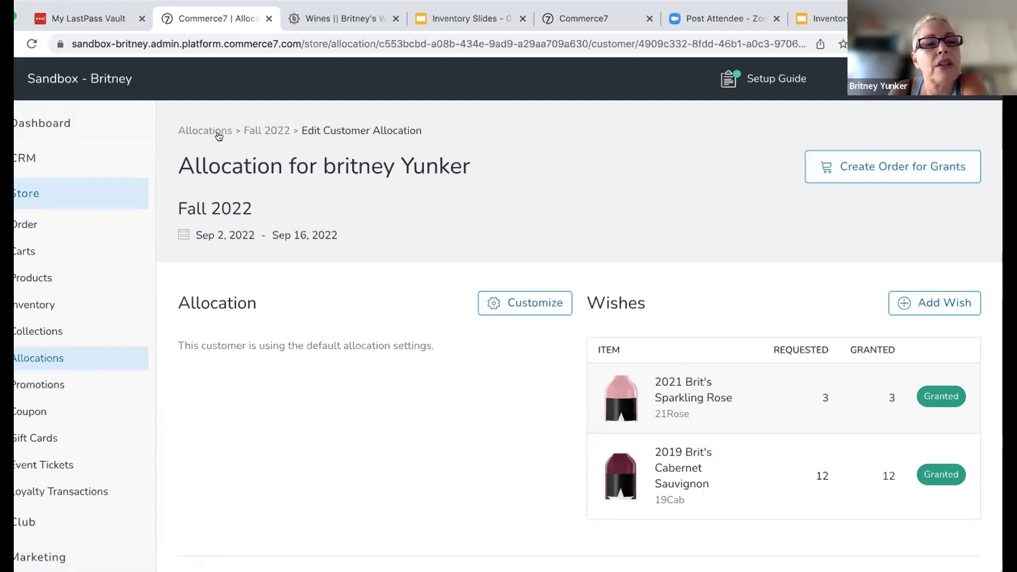
pyautogui.click(257, 130)
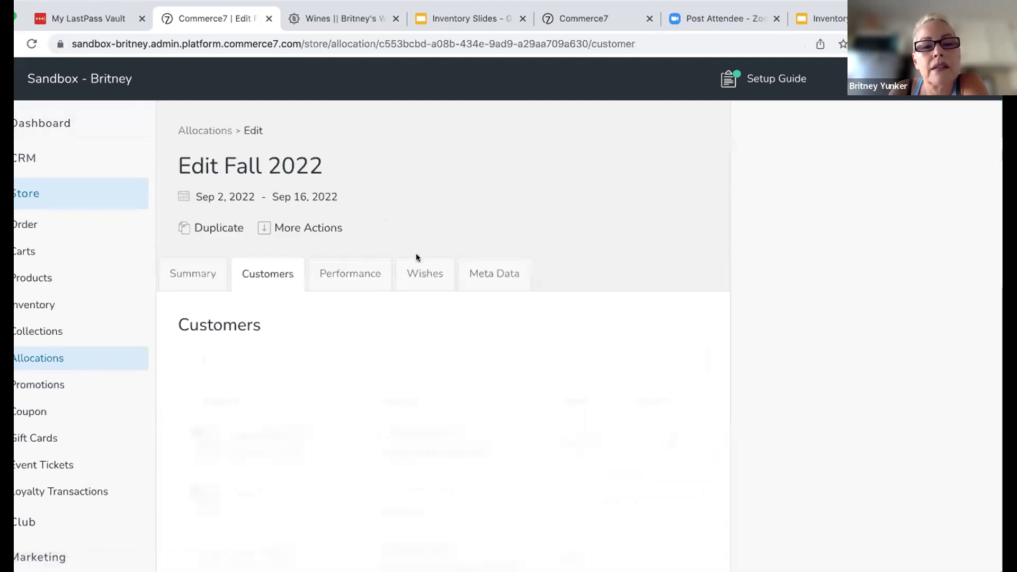
pyautogui.click(416, 274)
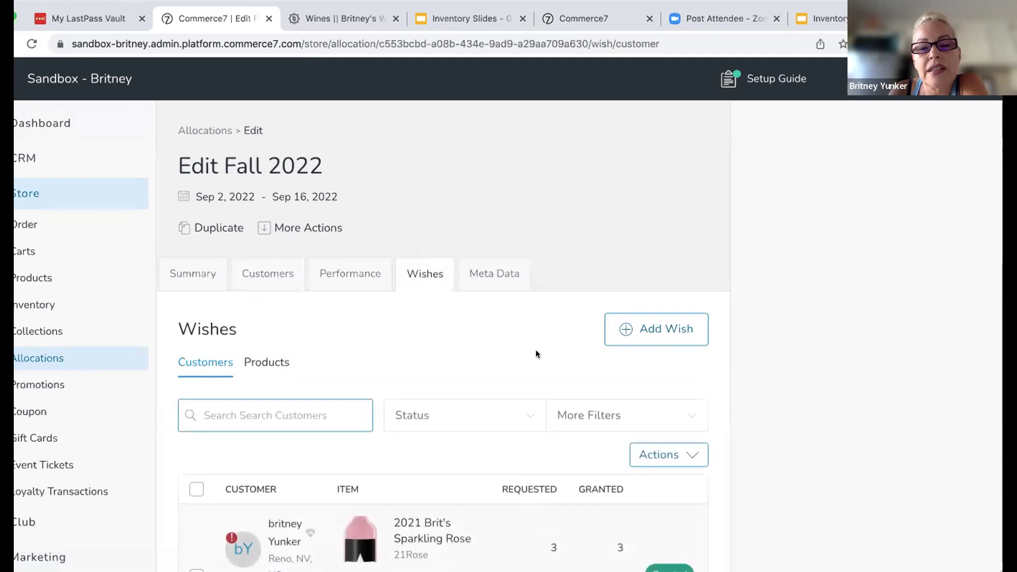
pyautogui.scroll(-2, 535, 351)
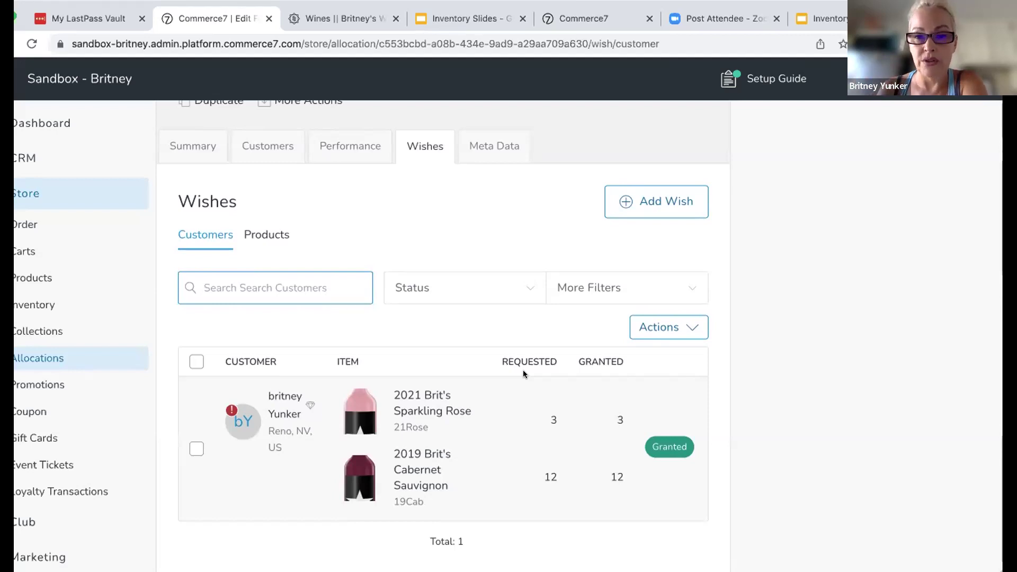
# Create orders in bulk for the granted Fall 2022 wishes and dismiss the notice
pyautogui.click(646, 330)
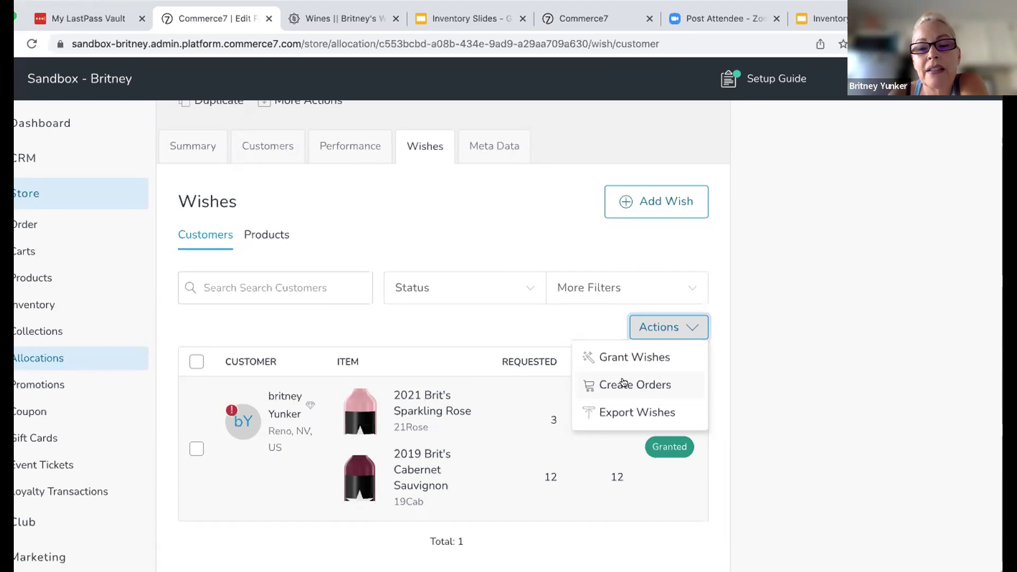
pyautogui.click(624, 383)
pyautogui.click(624, 383)
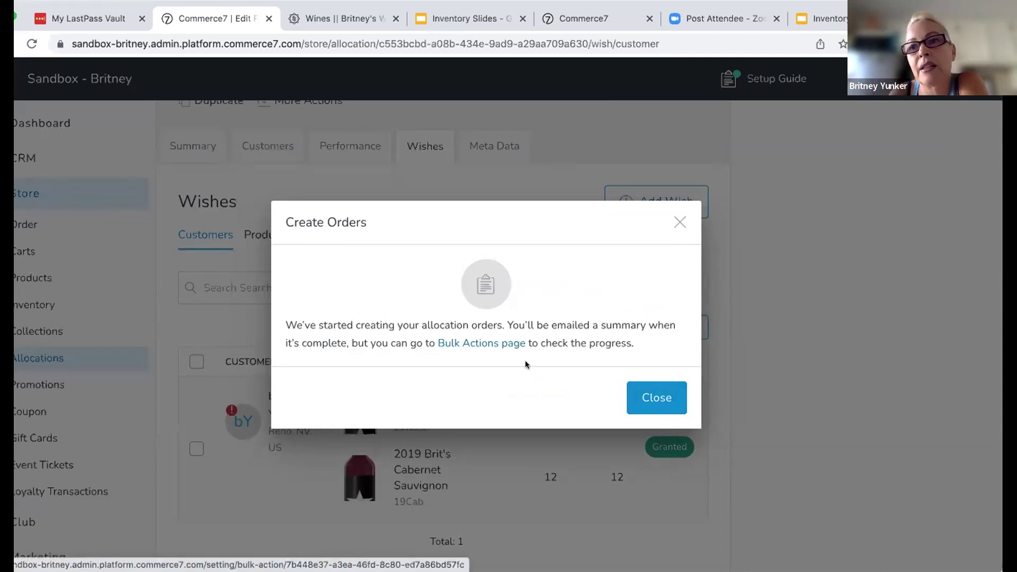
pyautogui.click(644, 402)
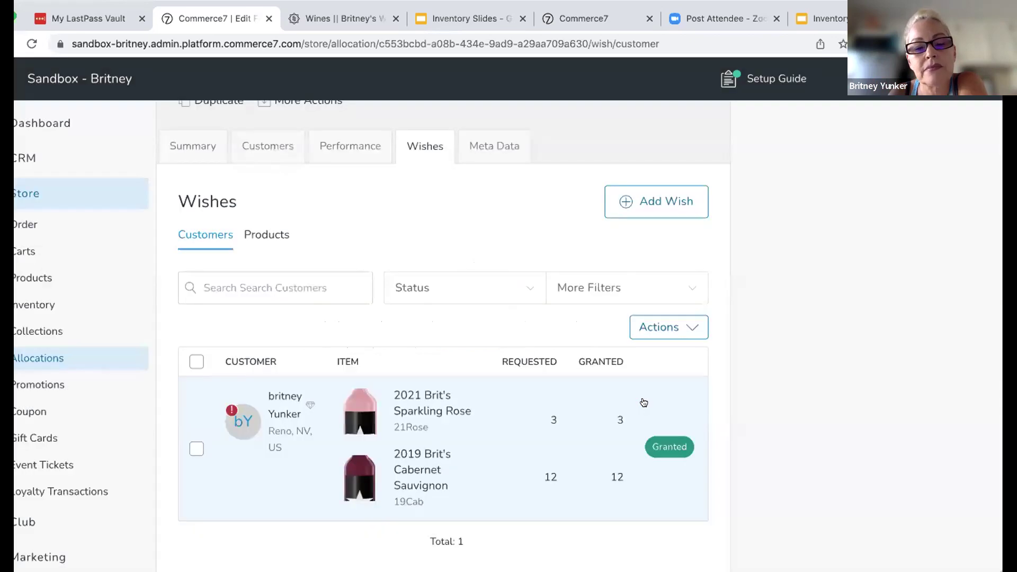
# Reload the Fall 2022 allocation and examine its performance figures per wine and its list of orders
pyautogui.click(32, 43)
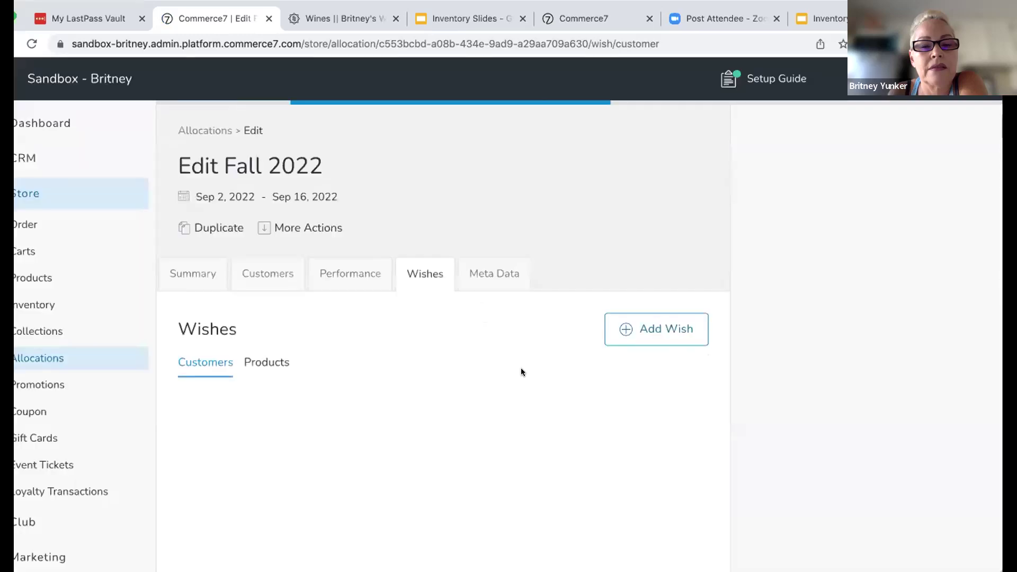
pyautogui.click(356, 275)
pyautogui.scroll(-1, 555, 387)
pyautogui.scroll(-10, 555, 391)
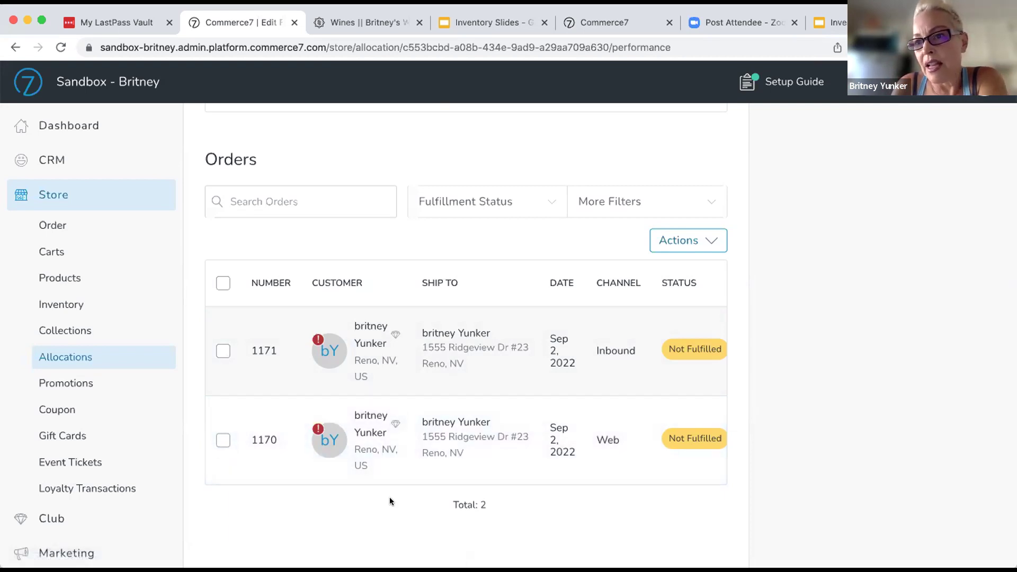
pyautogui.scroll(10, 389, 497)
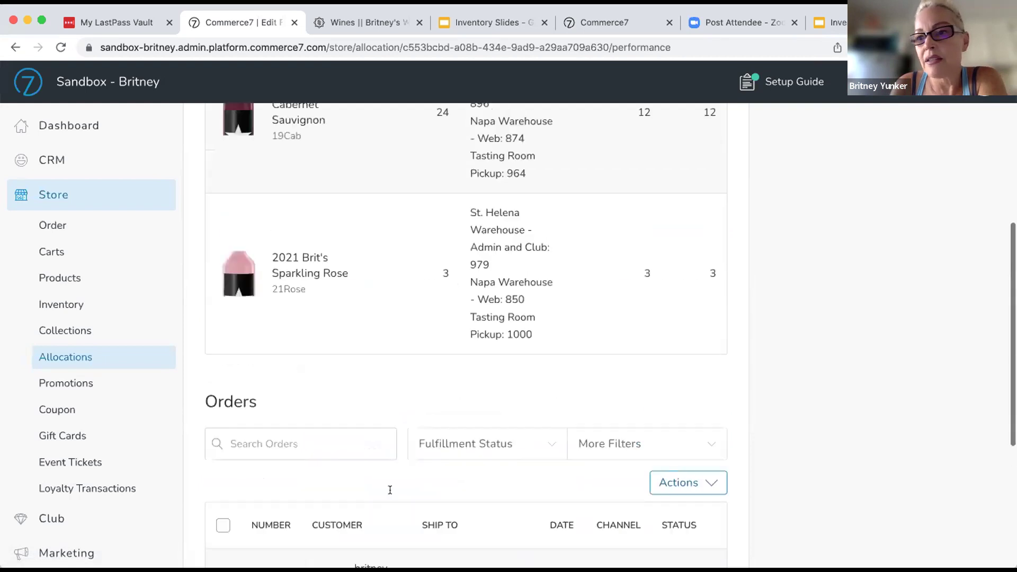
pyautogui.scroll(1, 387, 498)
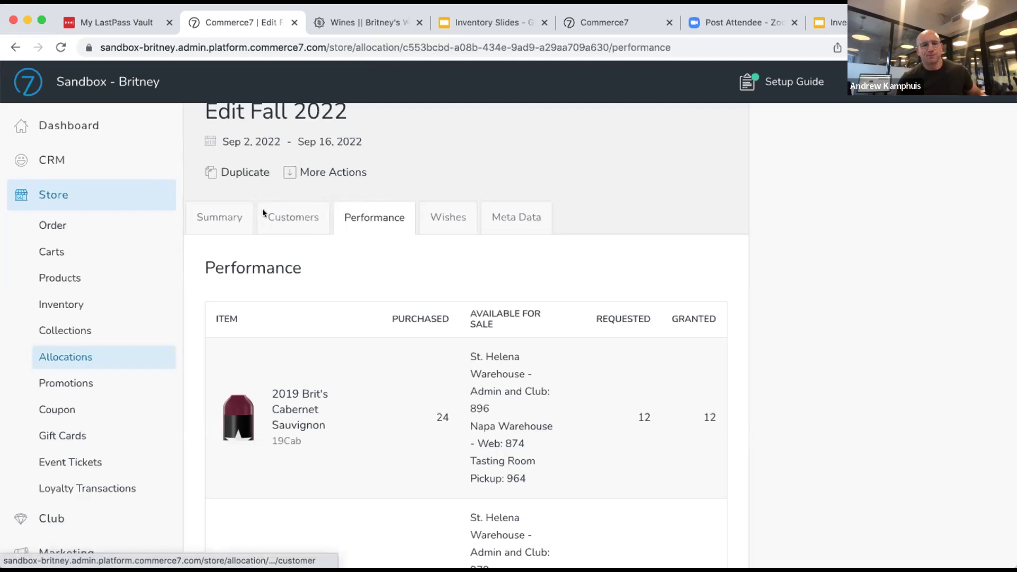
# Leave the Fall 2022 allocation and view the marketing campaigns and personalization blocks
pyautogui.click(221, 215)
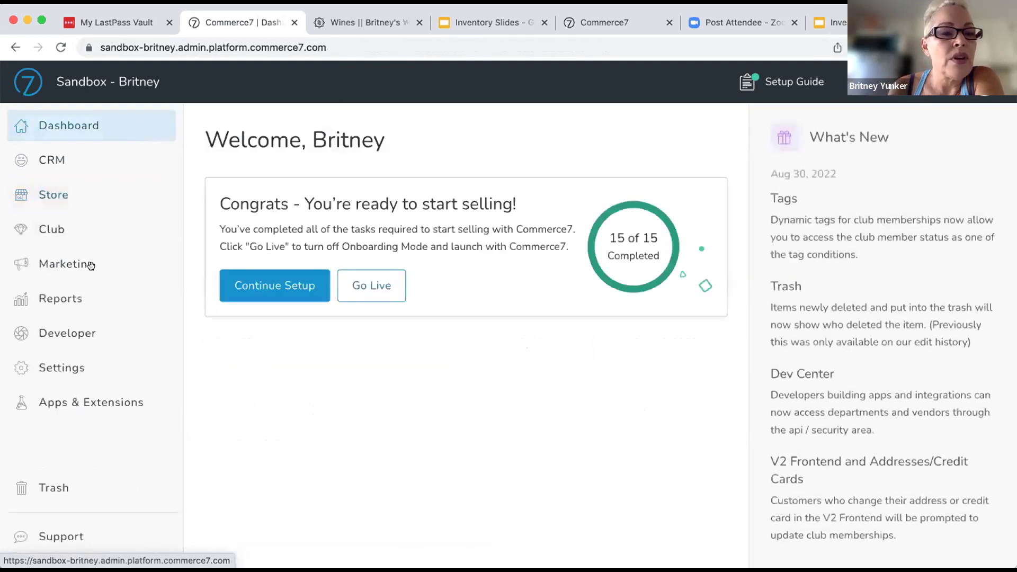
pyautogui.click(86, 264)
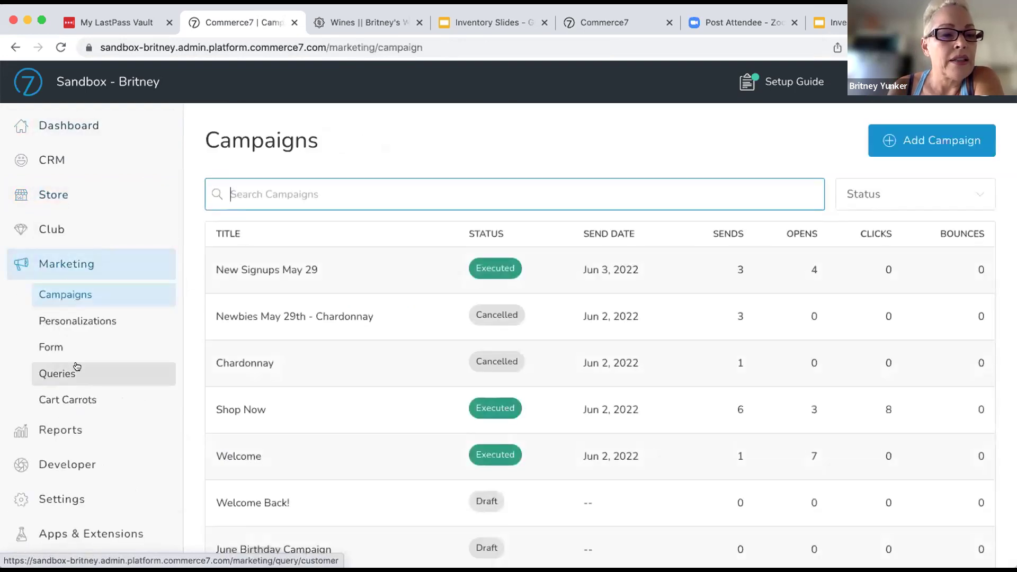
pyautogui.click(91, 320)
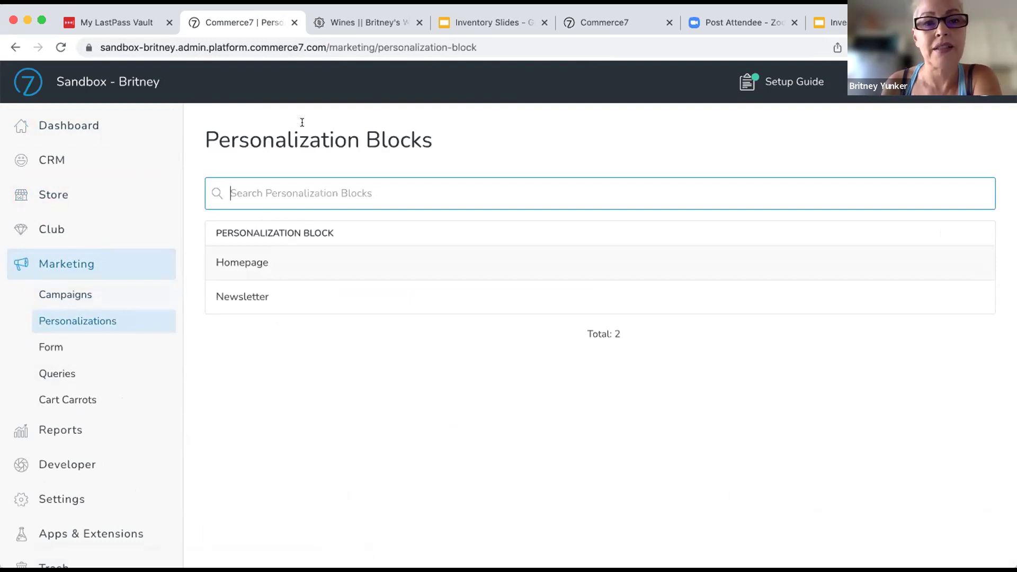
# Open the Homepage personalization block and view the settings of its Allocation option
pyautogui.click(257, 263)
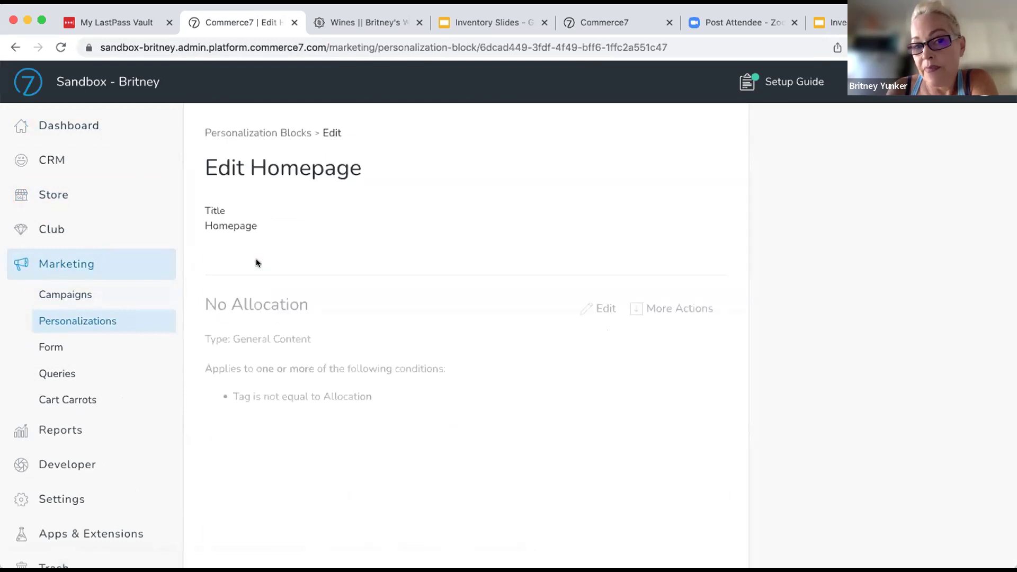
pyautogui.scroll(-3, 397, 318)
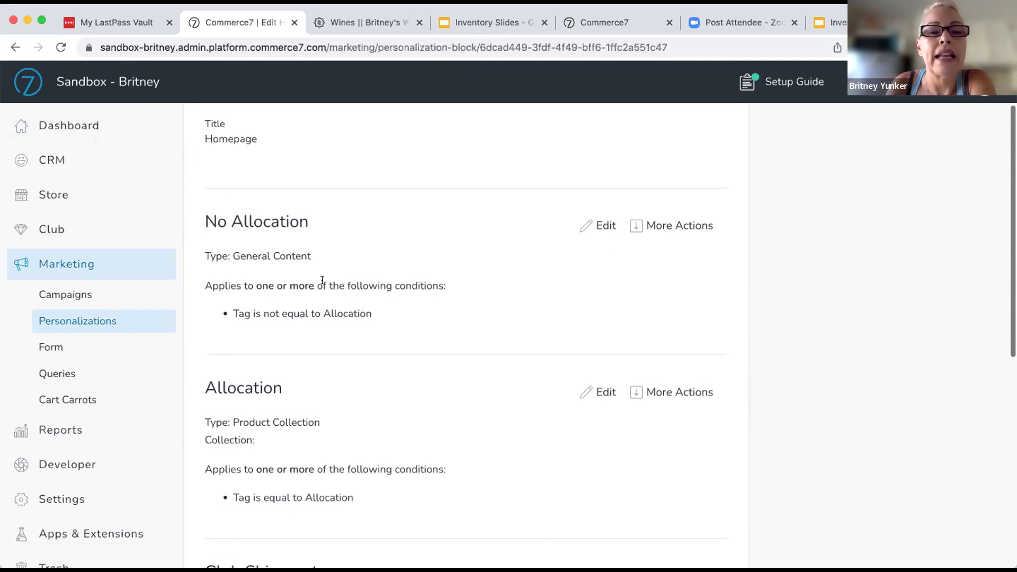
pyautogui.click(603, 393)
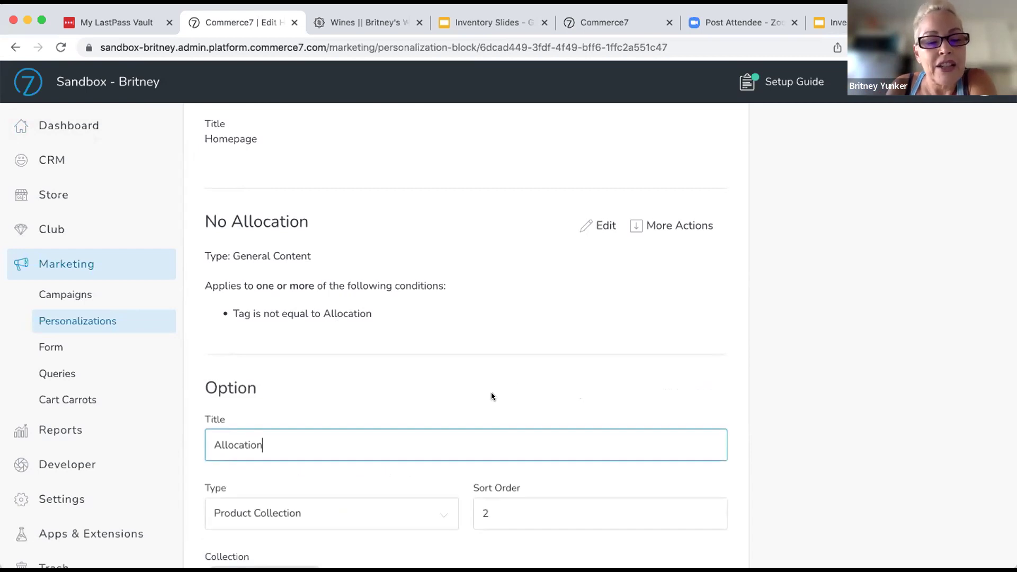
pyautogui.scroll(-3, 484, 403)
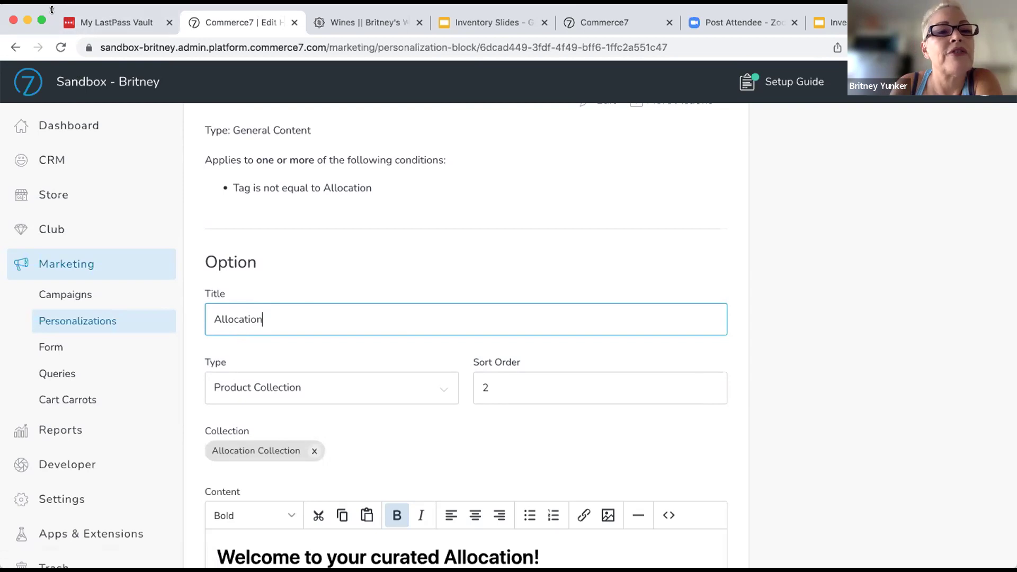
# Switch to the Spectra Winery storefront and examine the personalized allocation section with its wines on the homepage
pyautogui.click(312, 22)
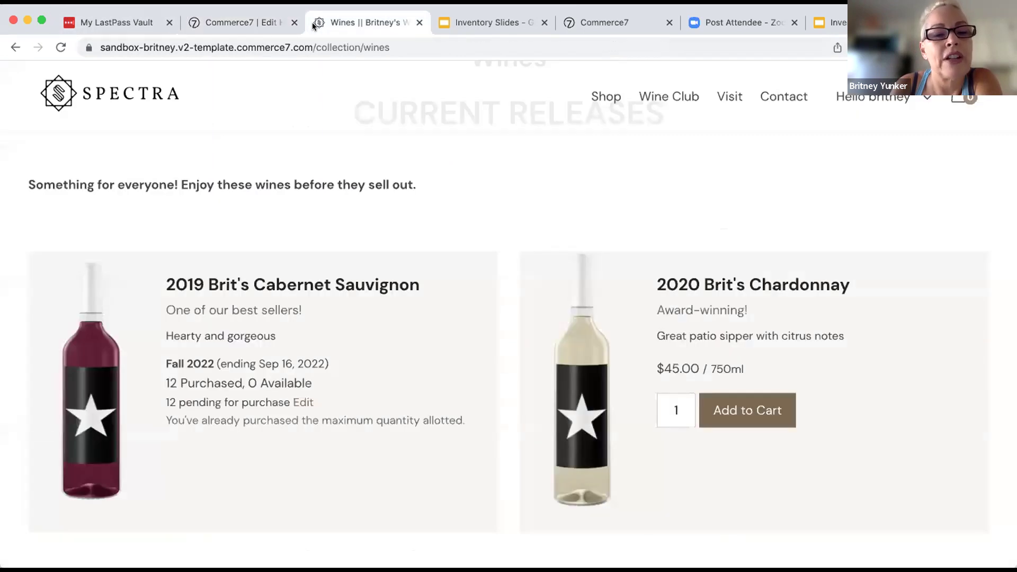
pyautogui.click(145, 91)
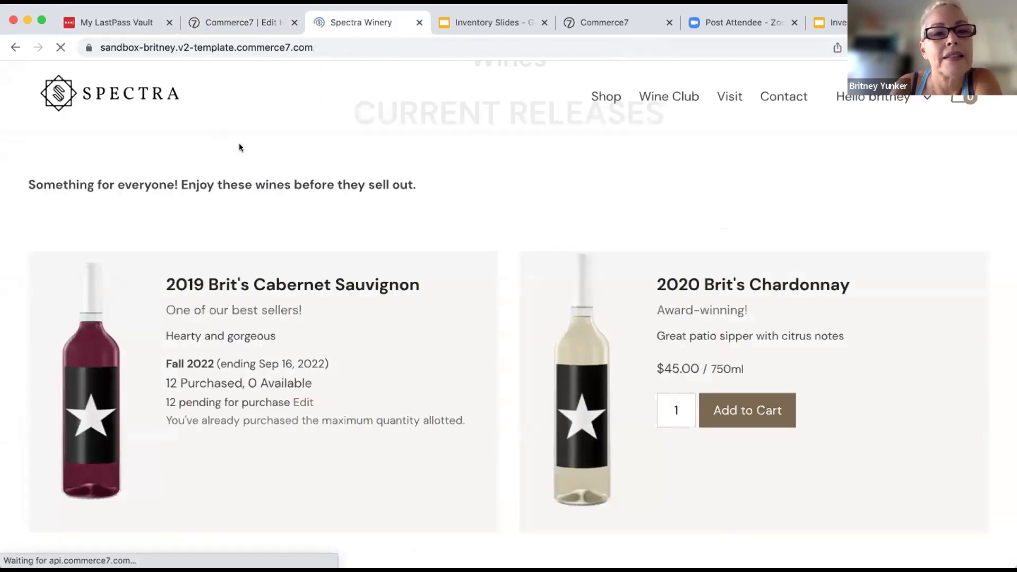
pyautogui.scroll(-5, 352, 274)
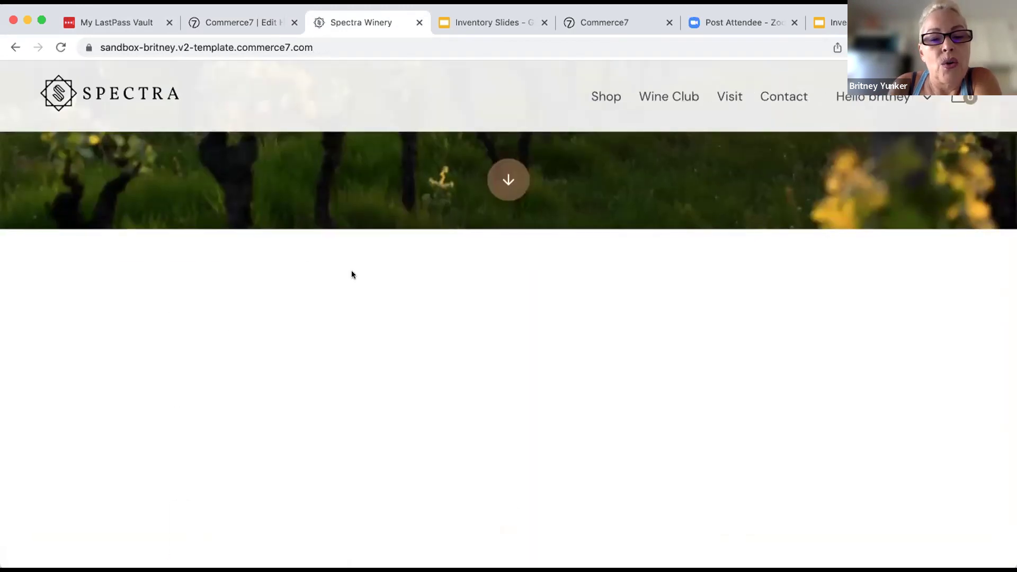
pyautogui.scroll(-2, 353, 274)
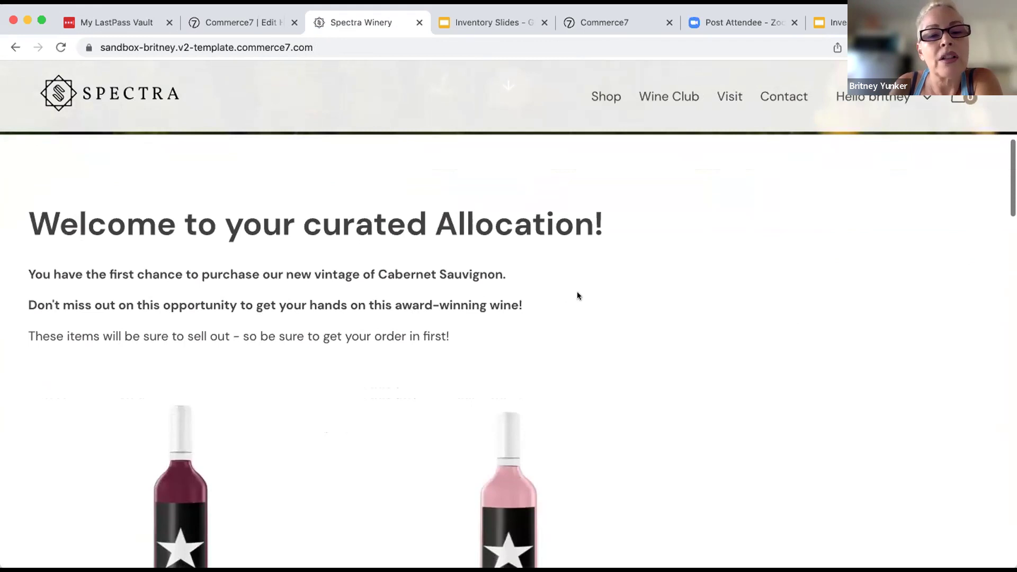
pyautogui.scroll(-4, 630, 296)
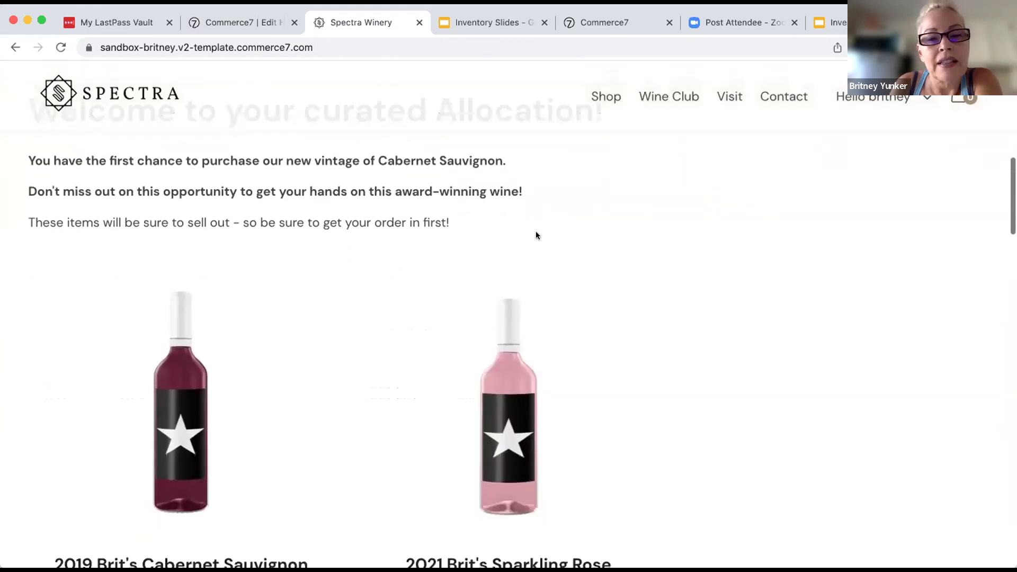
pyautogui.scroll(-5, 584, 295)
pyautogui.scroll(-1, 585, 296)
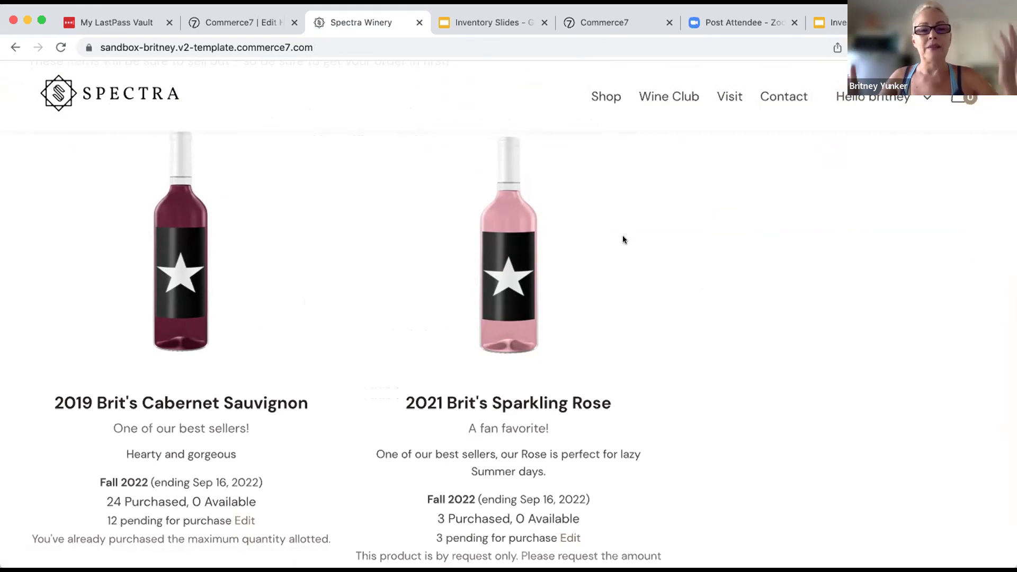
# Return to the Homepage block in Commerce7 and review the Allocation option's collection, content and tag condition
pyautogui.click(243, 23)
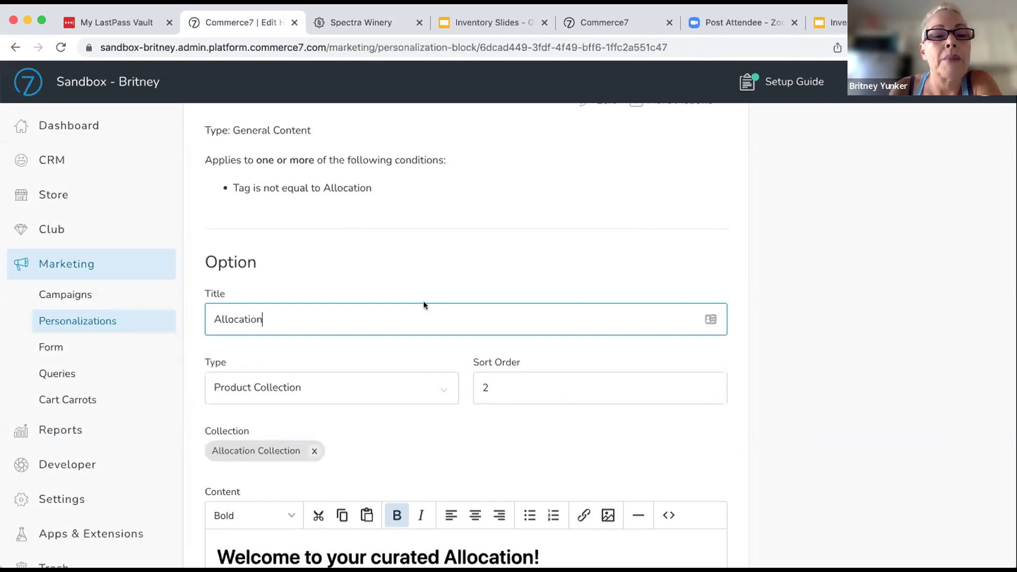
pyautogui.scroll(-3, 432, 316)
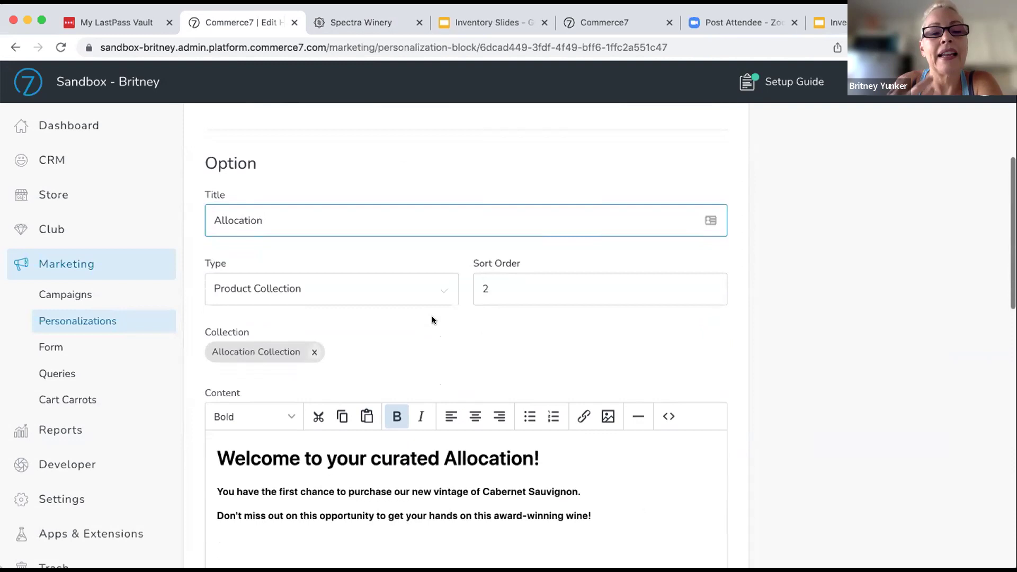
pyautogui.scroll(-4, 432, 315)
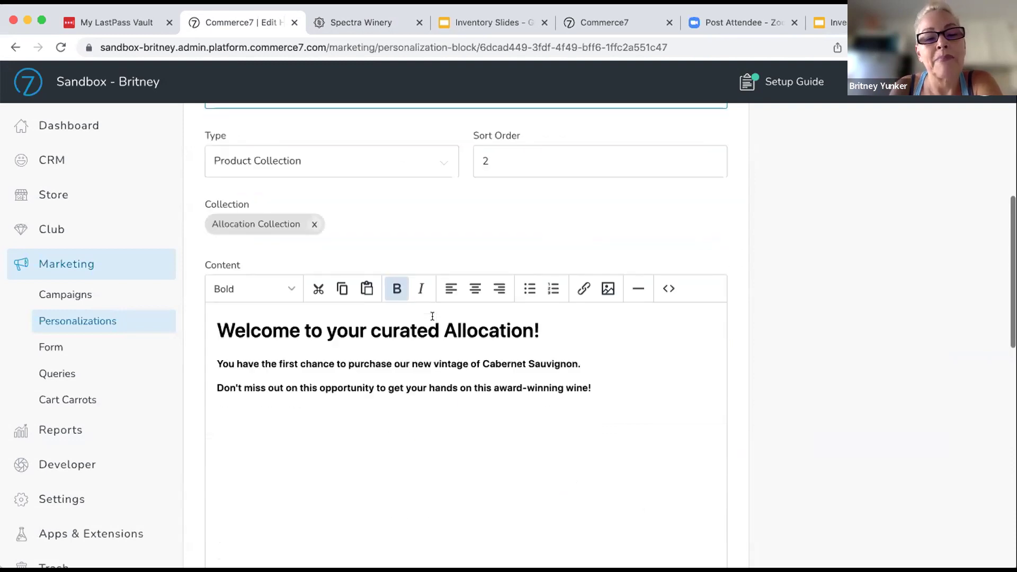
pyautogui.scroll(-9, 433, 316)
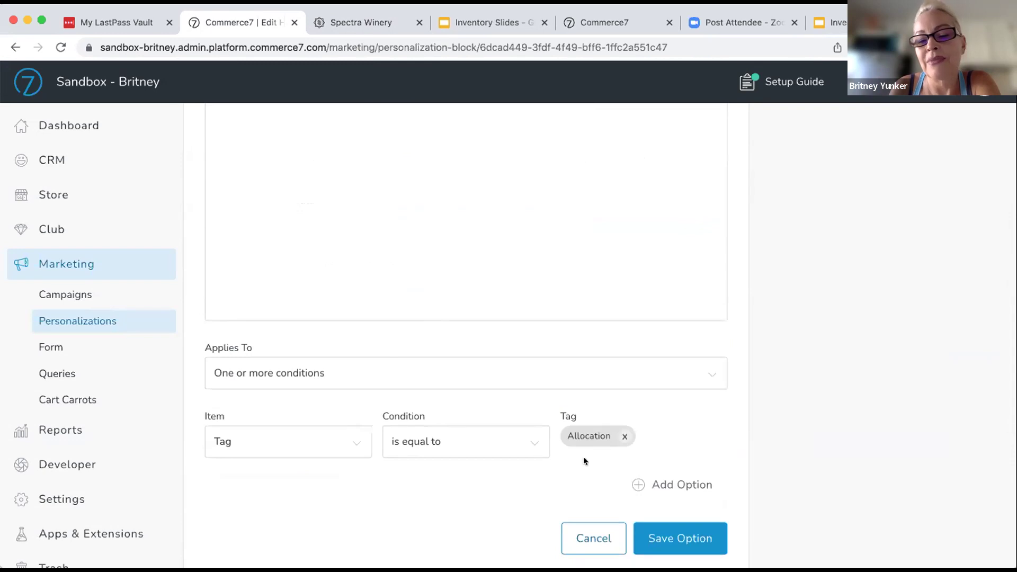
pyautogui.scroll(19, 453, 483)
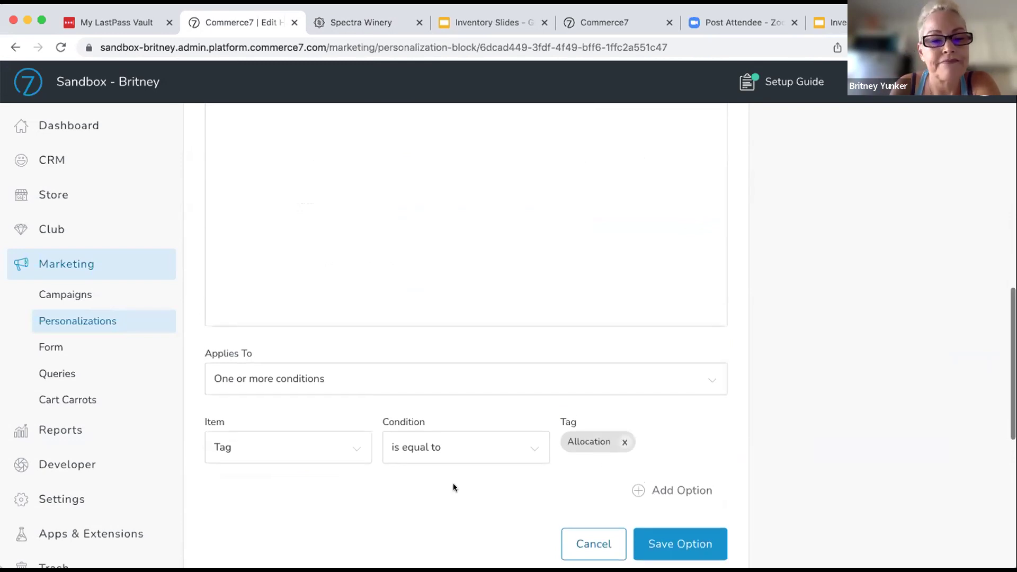
pyautogui.scroll(3, 453, 483)
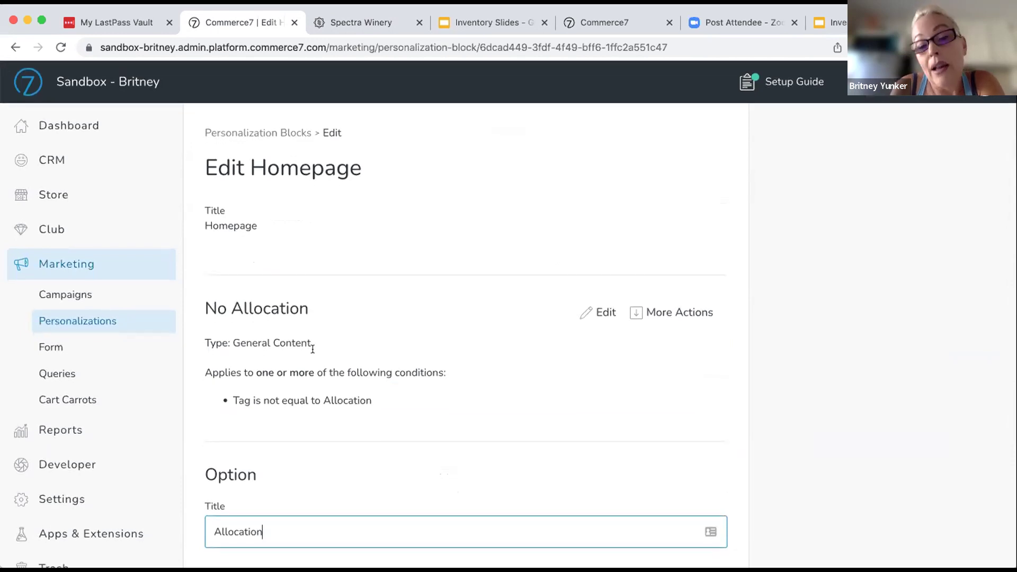
# Open the Homepage block's No Allocation option and examine its message, waitlist and shop links, and tag condition
pyautogui.click(596, 312)
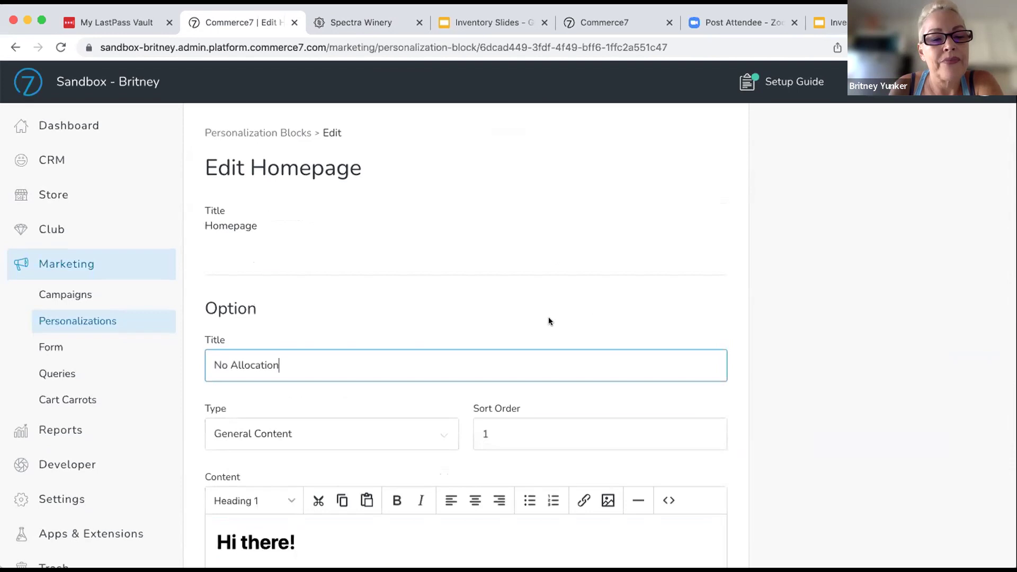
pyautogui.scroll(-3, 548, 321)
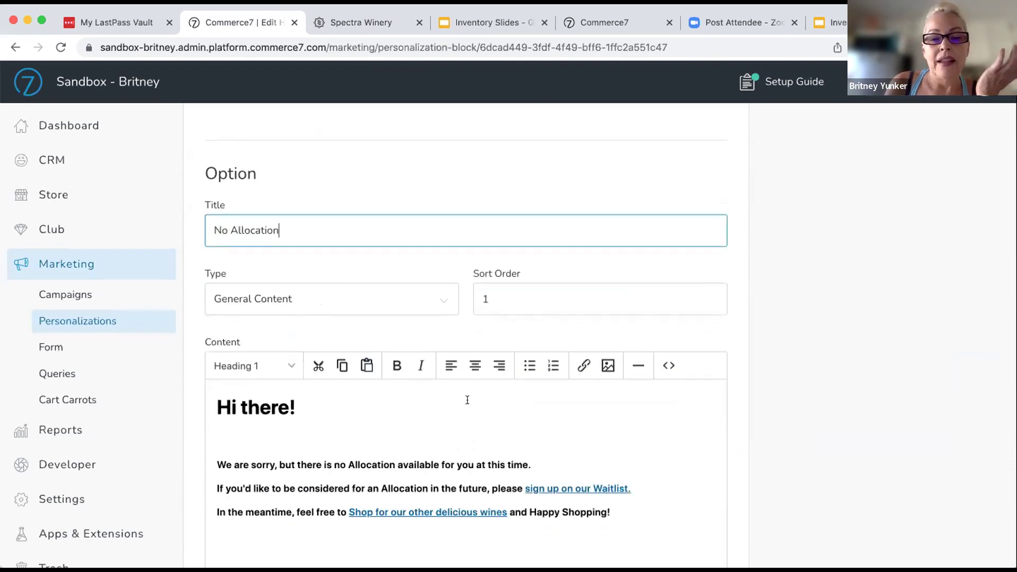
pyautogui.scroll(-2, 466, 400)
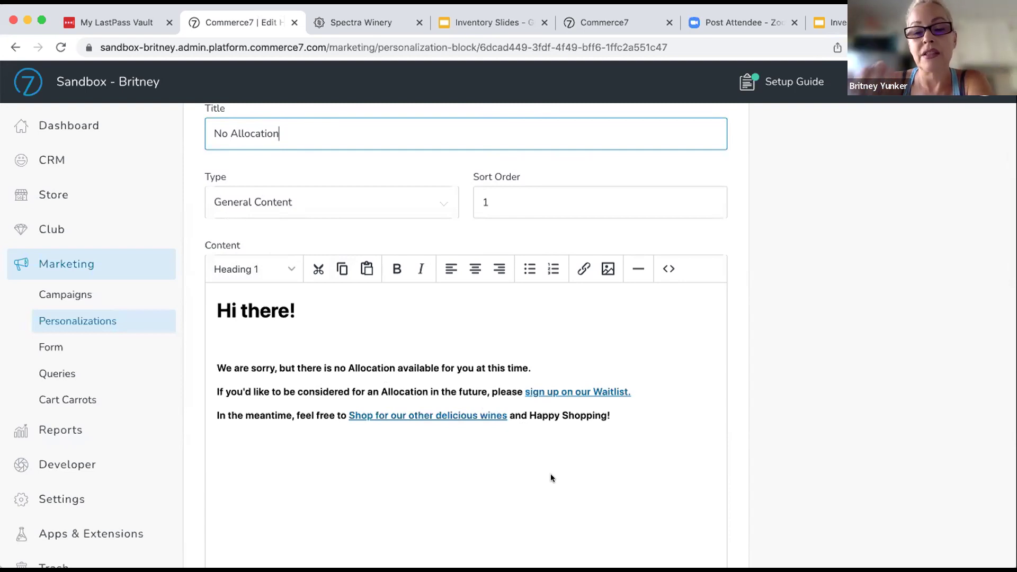
pyautogui.scroll(-2, 631, 461)
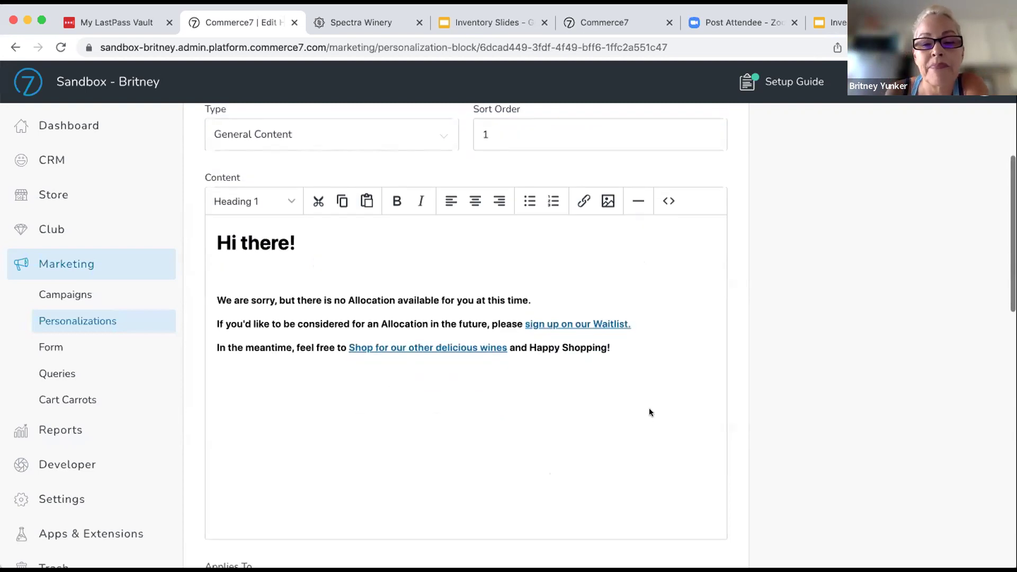
pyautogui.scroll(-5, 651, 412)
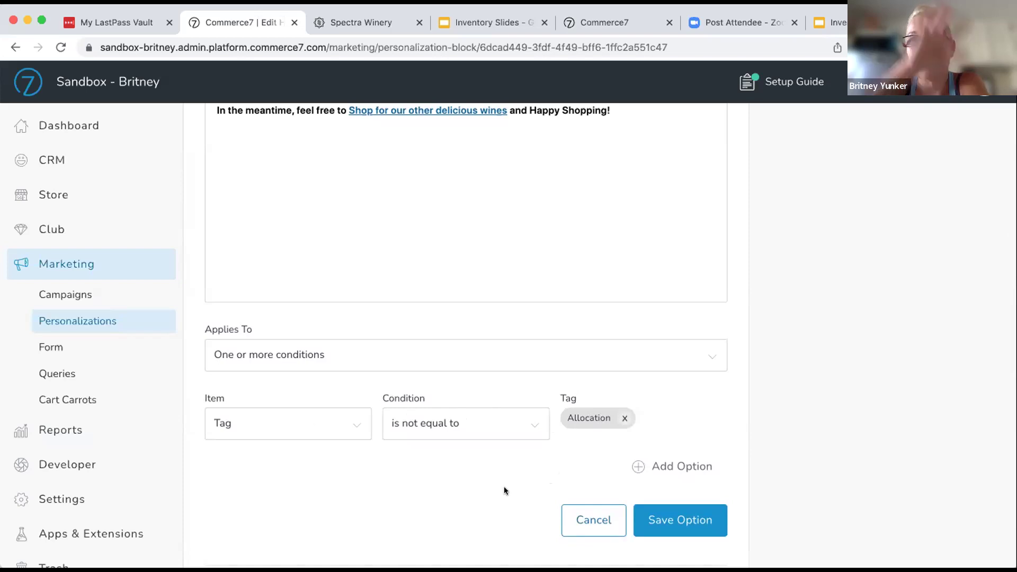
pyautogui.scroll(1, 443, 439)
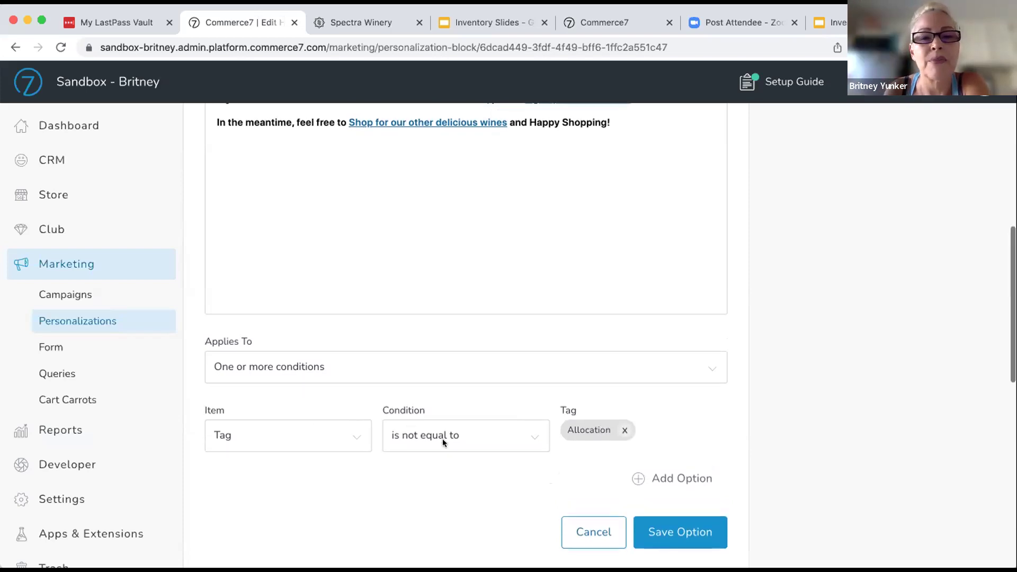
pyautogui.scroll(6, 443, 438)
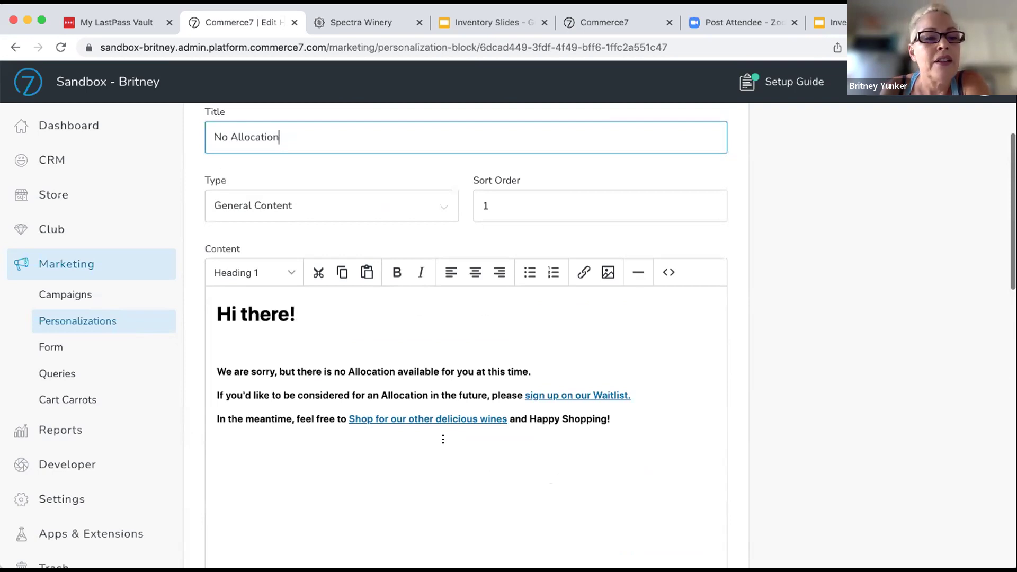
pyautogui.scroll(2, 455, 407)
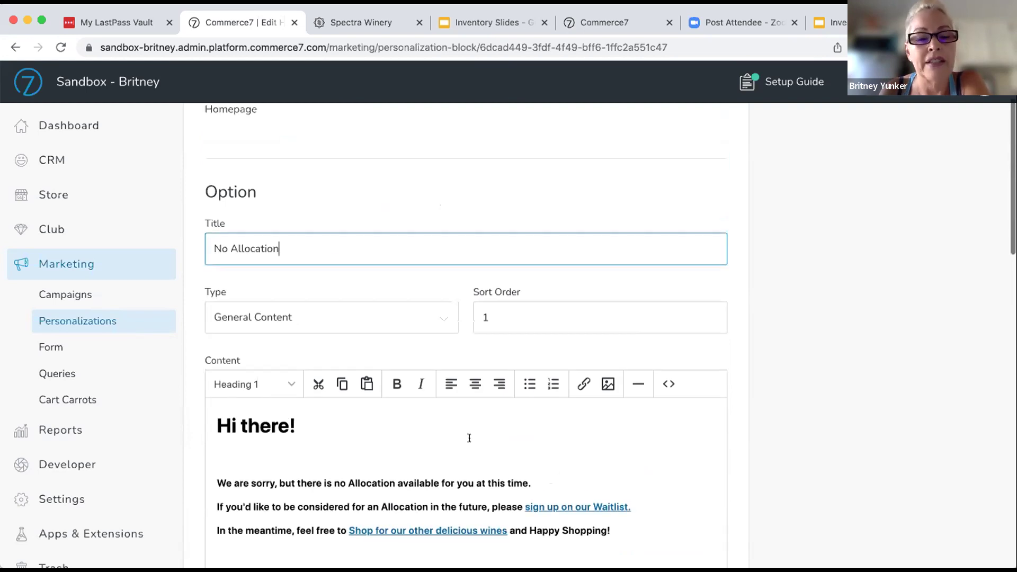
pyautogui.scroll(-1, 469, 438)
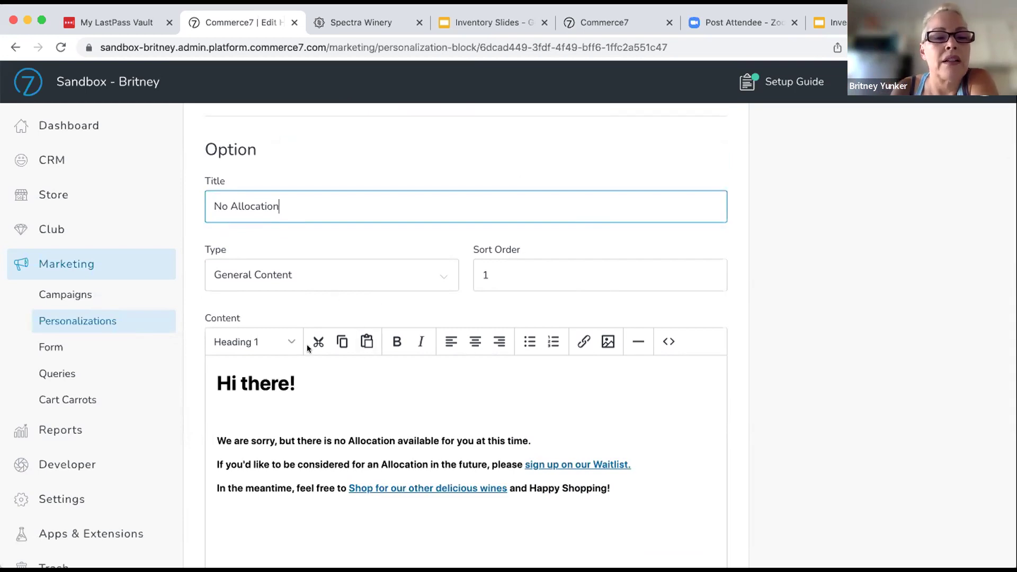
pyautogui.scroll(5, 325, 376)
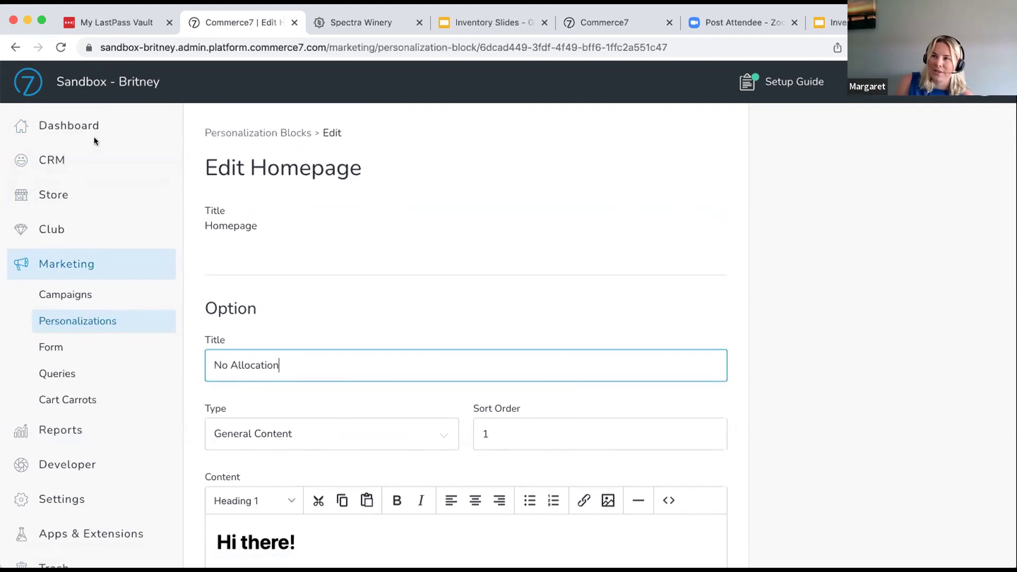
# Open the Fall 2022 allocation from the store's allocations and view its performance page down to the orders
pyautogui.click(67, 195)
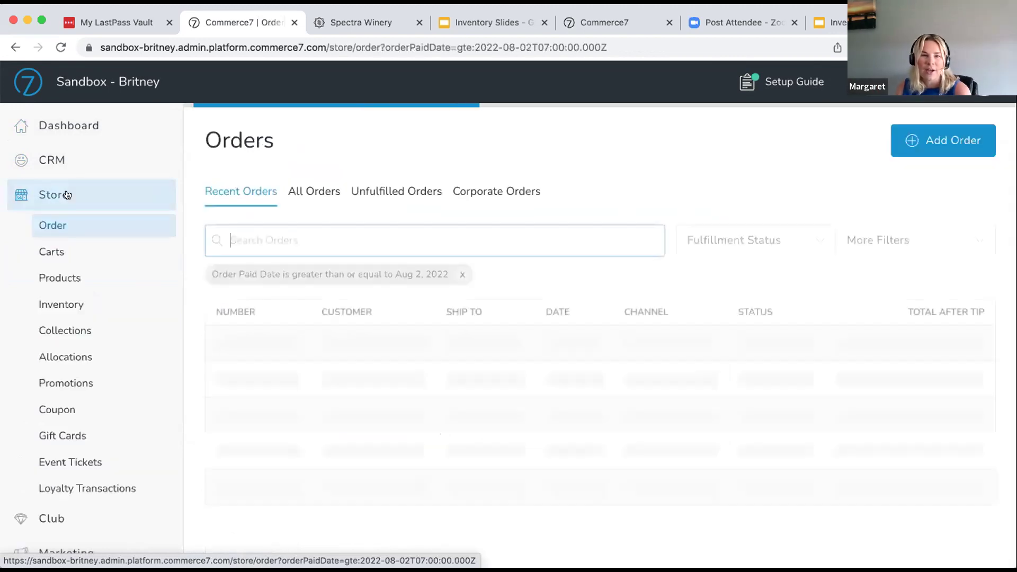
pyautogui.click(58, 355)
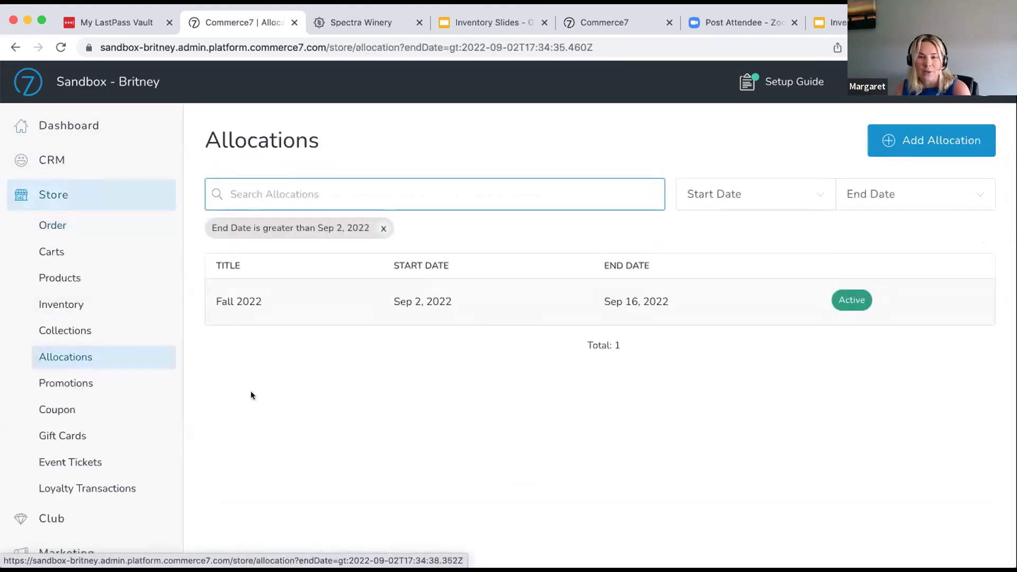
pyautogui.click(304, 309)
pyautogui.click(375, 275)
pyautogui.scroll(-10, 418, 432)
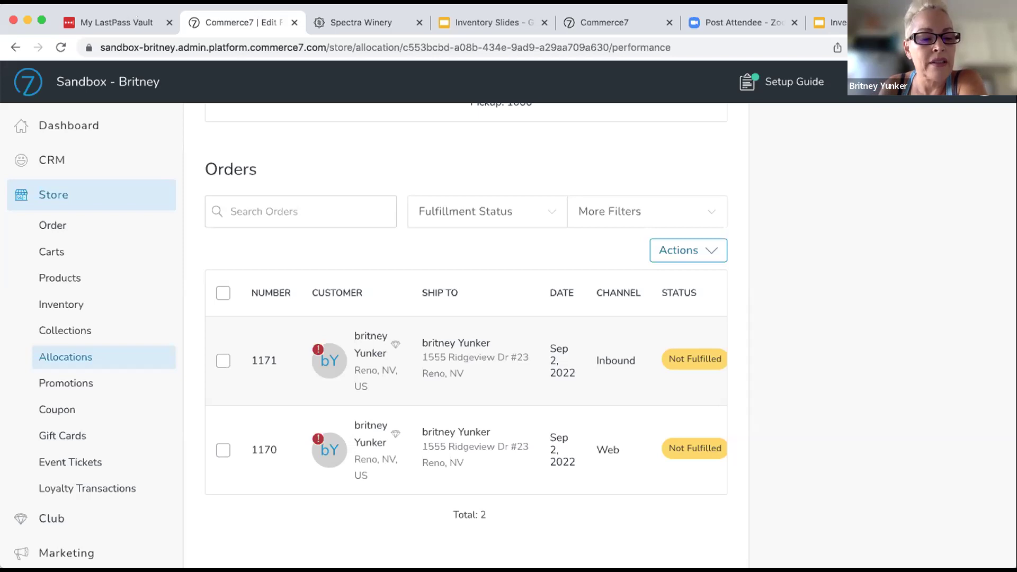
# Open the Commerce7 knowledge base from Support and search it for "vinespring"
pyautogui.scroll(-3, 98, 363)
pyautogui.scroll(-2, 98, 364)
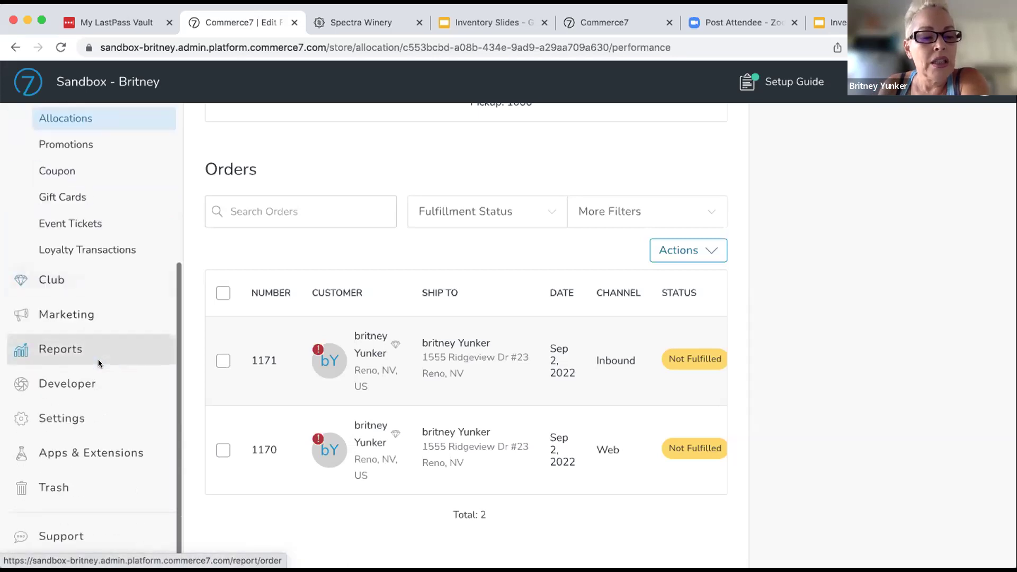
pyautogui.click(74, 533)
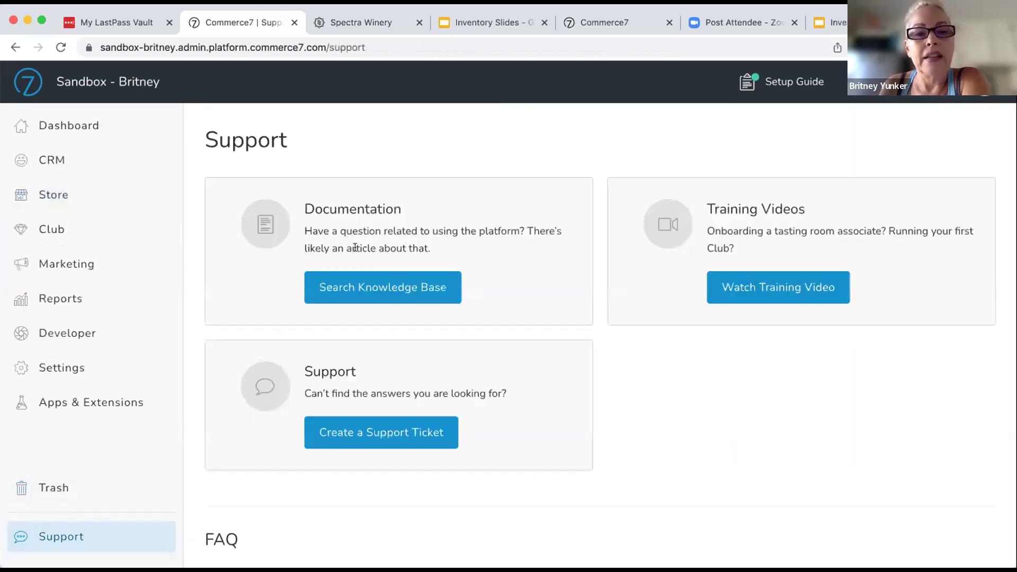
pyautogui.click(364, 283)
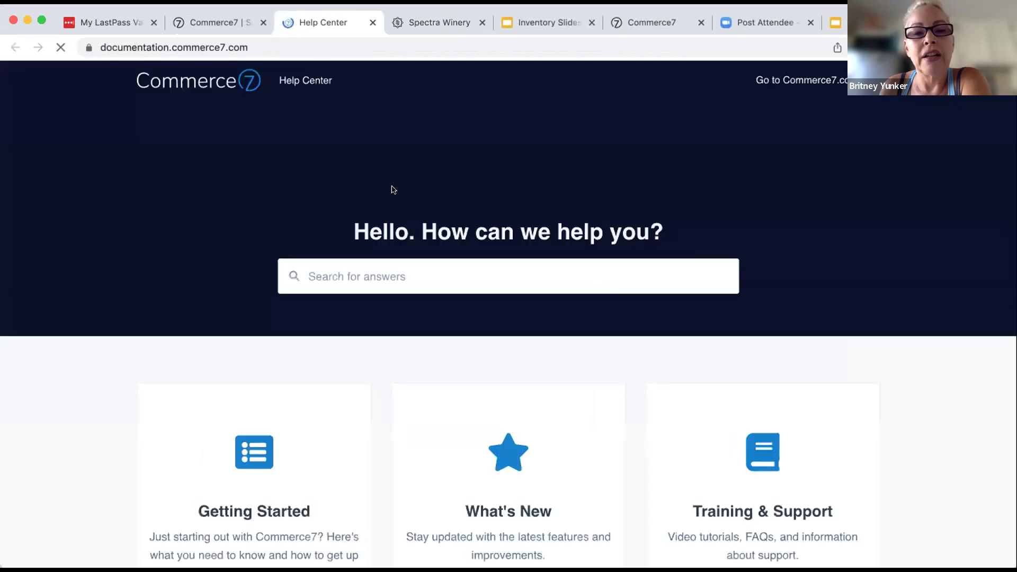
pyautogui.click(388, 274)
pyautogui.write('vinespring')
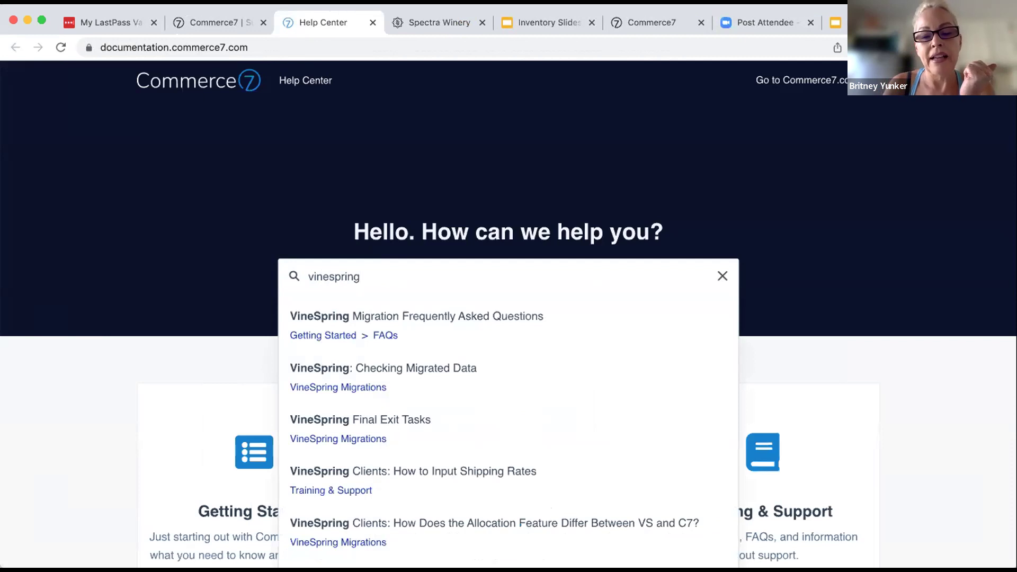
# Open the article on how the allocation feature differs between VS and C7 and skim its contents
pyautogui.click(461, 521)
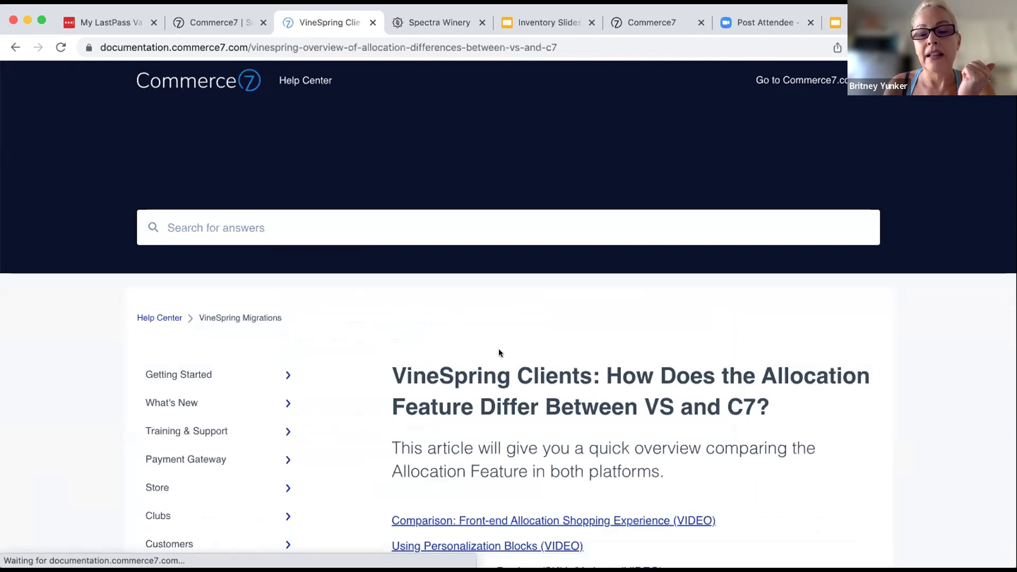
pyautogui.scroll(-3, 500, 352)
pyautogui.scroll(-10, 499, 353)
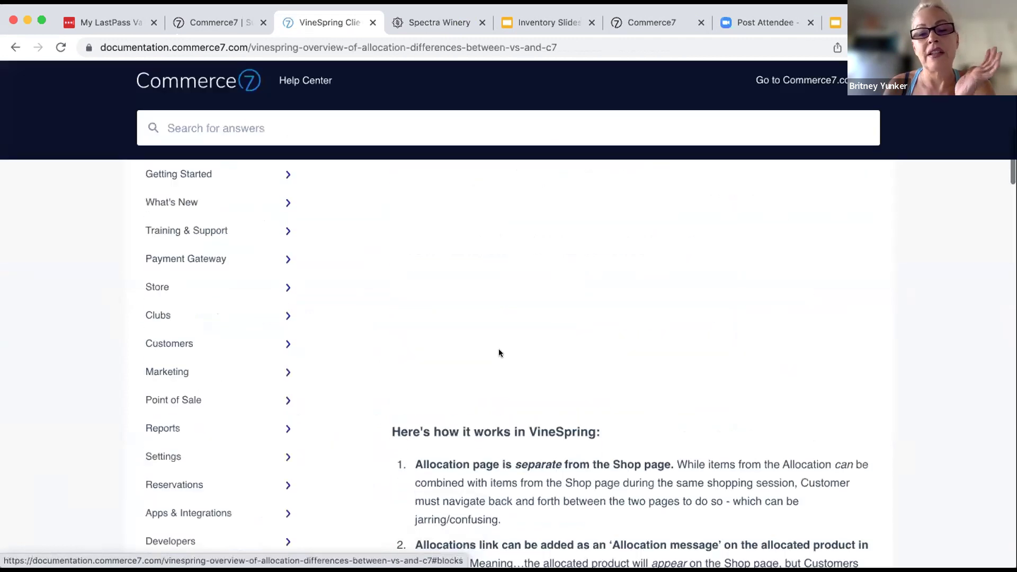
pyautogui.scroll(-1, 499, 352)
pyautogui.scroll(10, 499, 353)
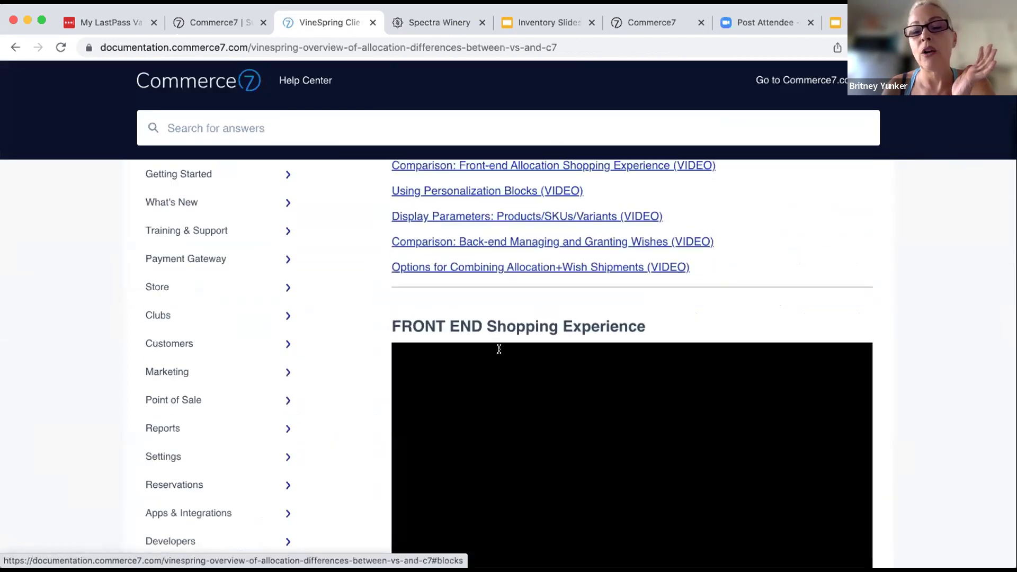
pyautogui.scroll(5, 498, 352)
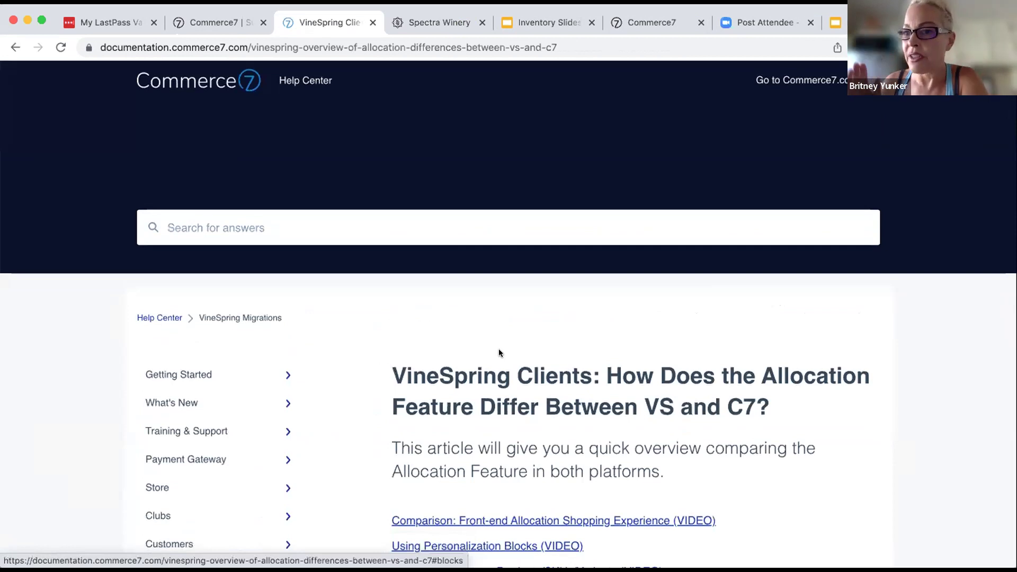